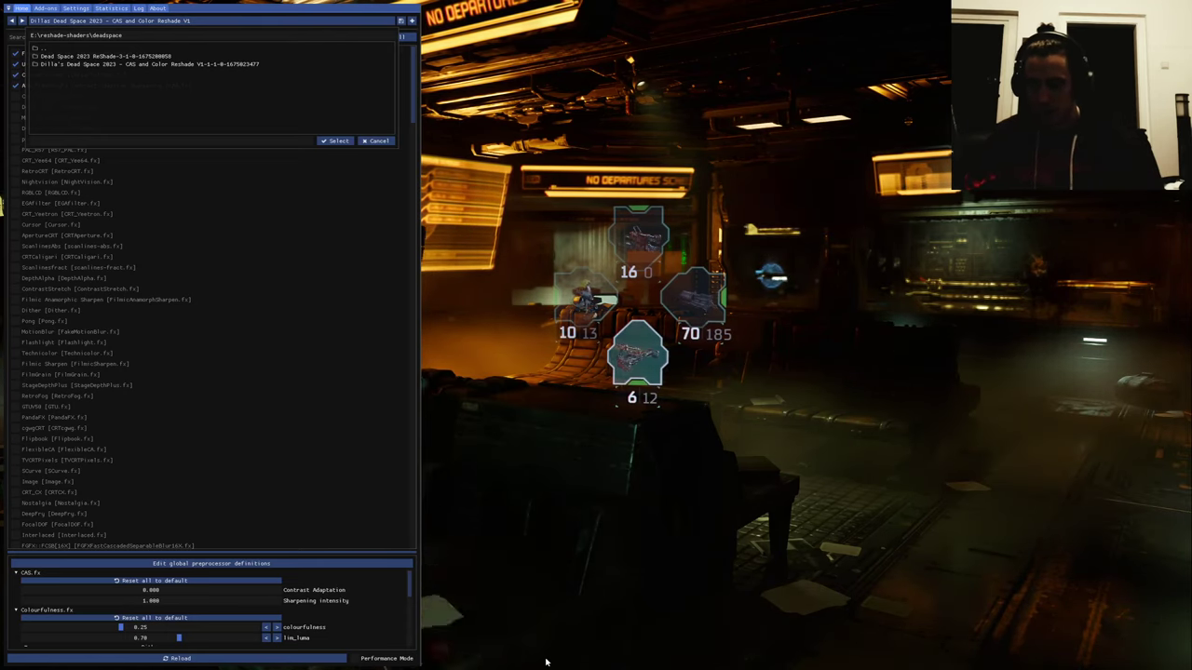
Try DeadSpace_2K.ini, then reload Dilla's Dead Space 2023 CAS and Color .ini preset
{"action": "left_click", "coordinate": [118, 64]}
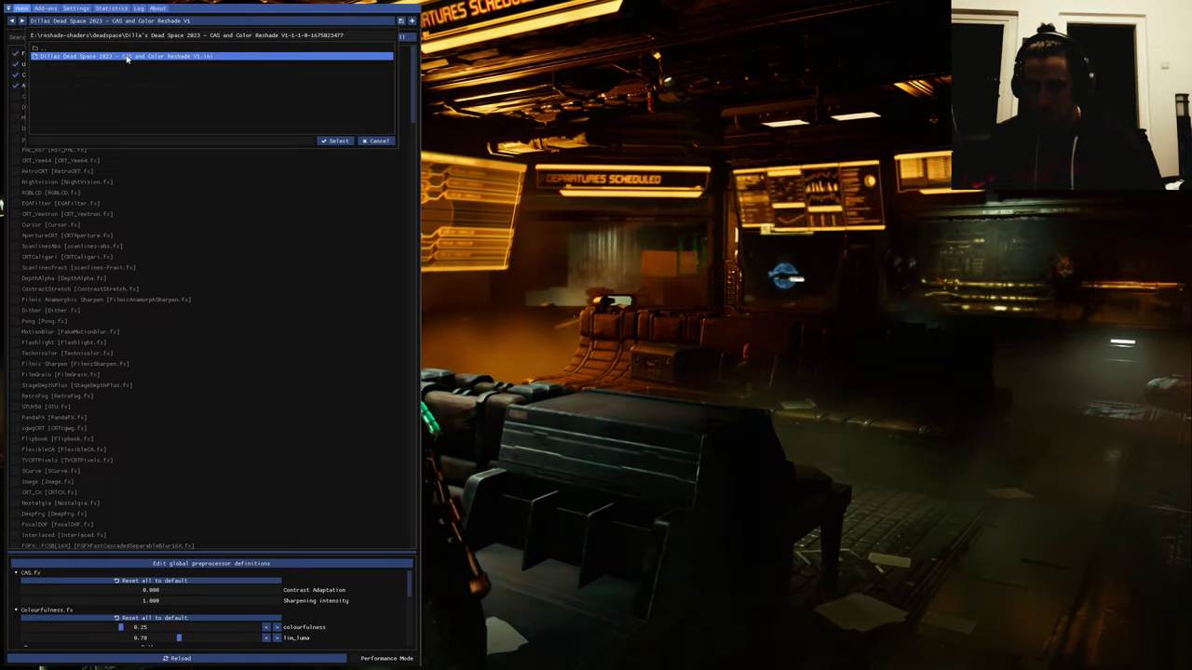
{"action": "double_click", "coordinate": [126, 58]}
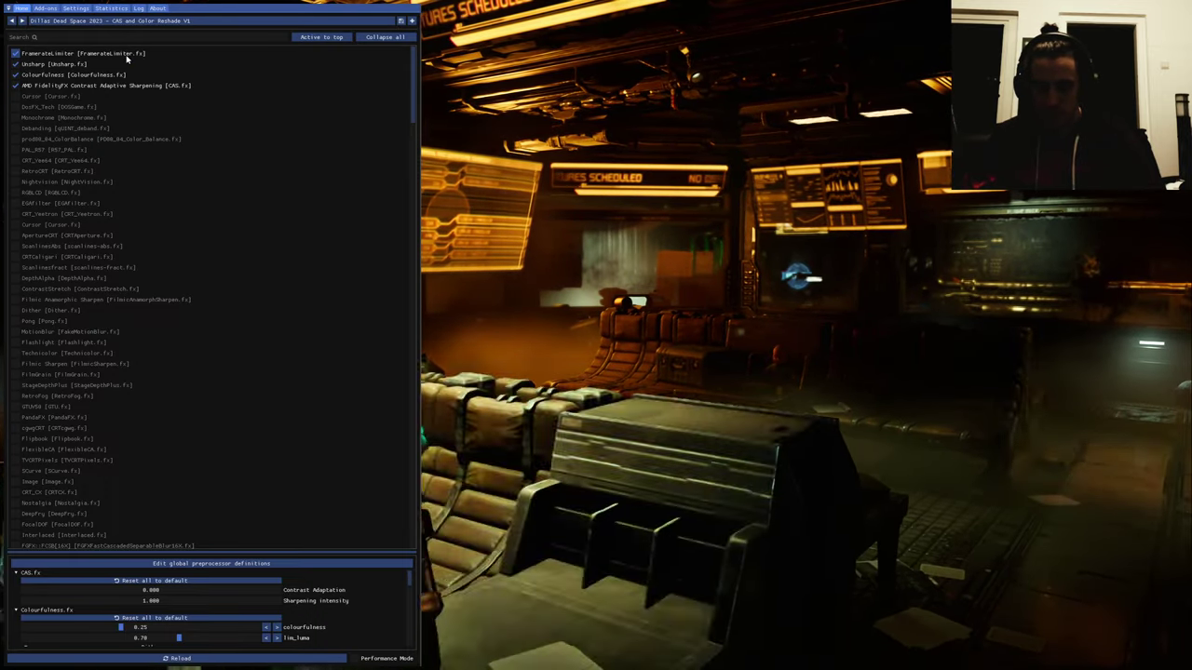
{"action": "left_click", "coordinate": [83, 21]}
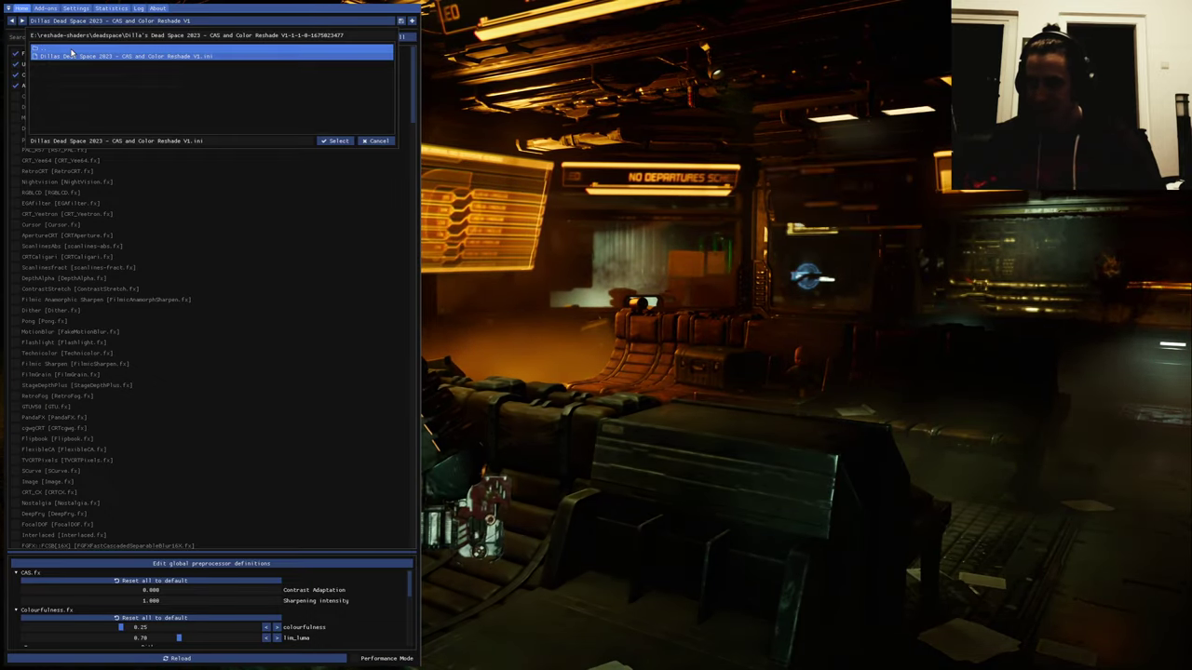
{"action": "left_click", "coordinate": [70, 48]}
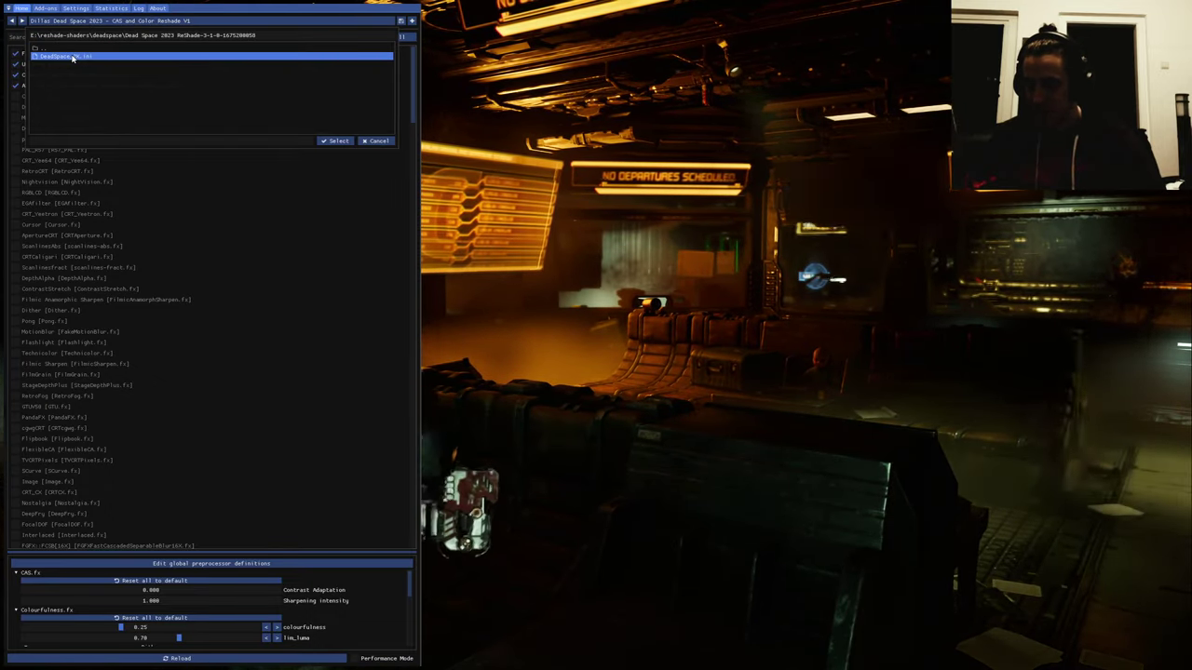
{"action": "double_click", "coordinate": [78, 56]}
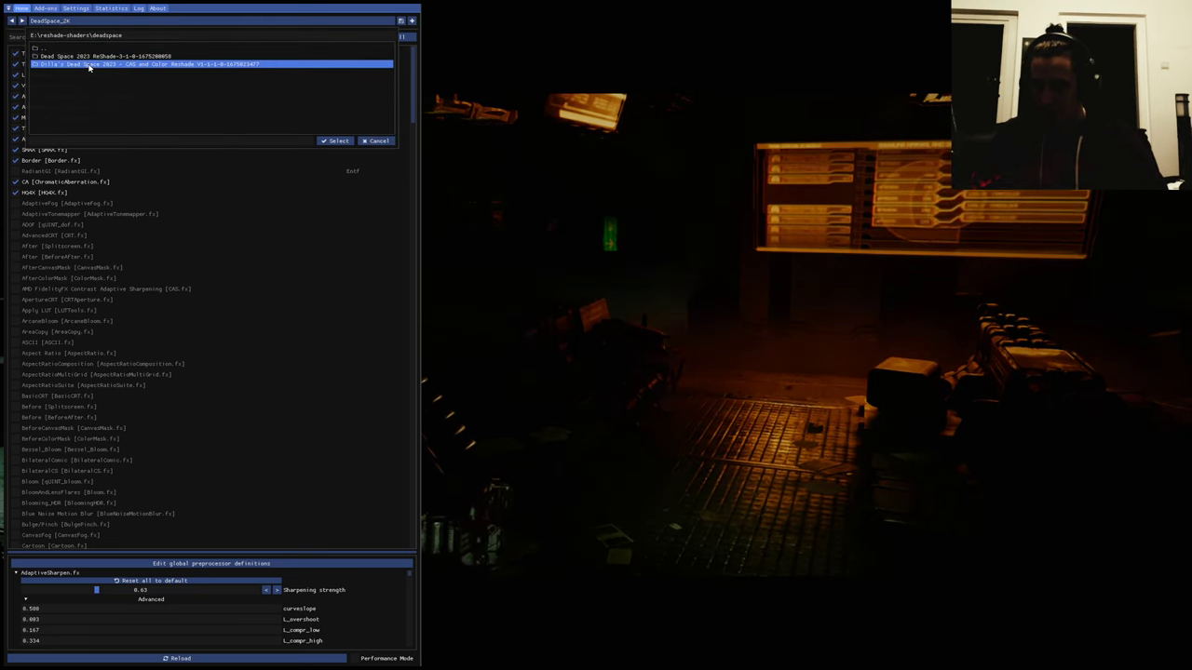
{"action": "left_click", "coordinate": [93, 58]}
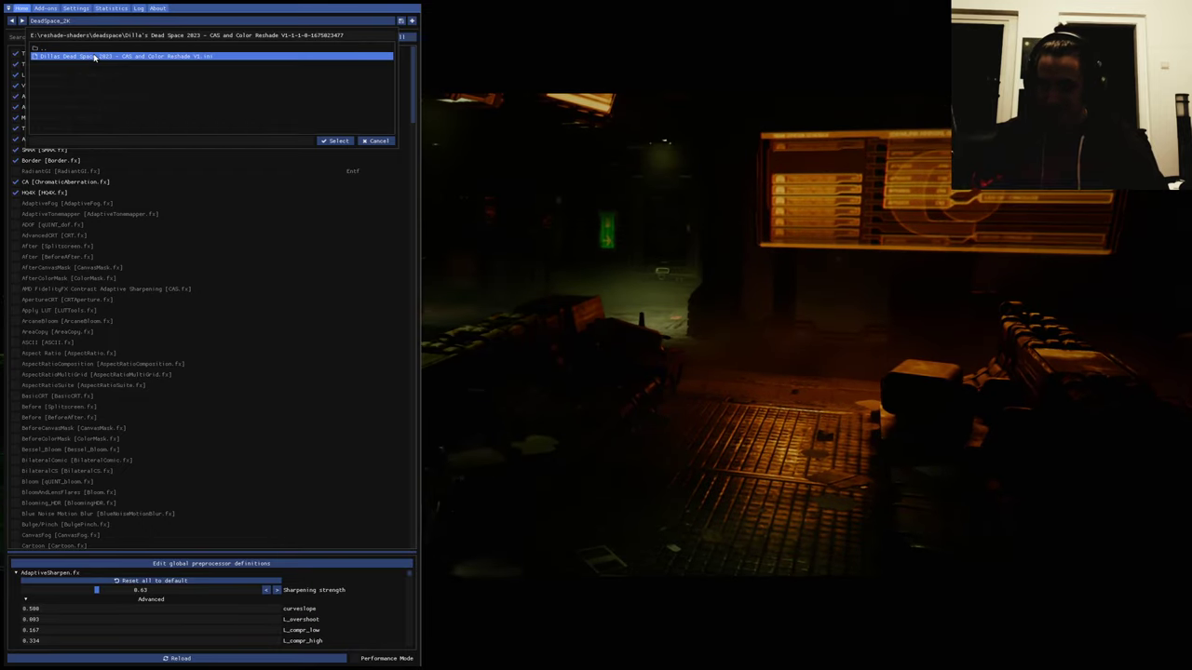
{"action": "double_click", "coordinate": [93, 58]}
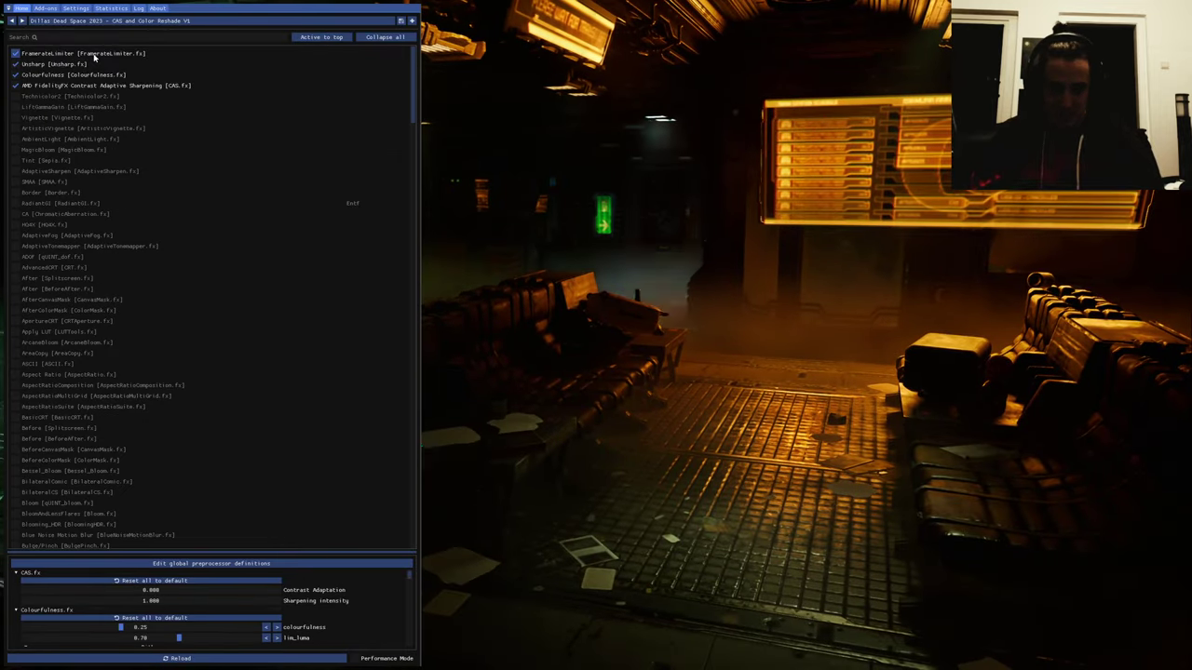
Open the Main Hangar Bay door, walk into the hangar, and reopen the ReShade overlay
{"action": "key", "text": "Home"}
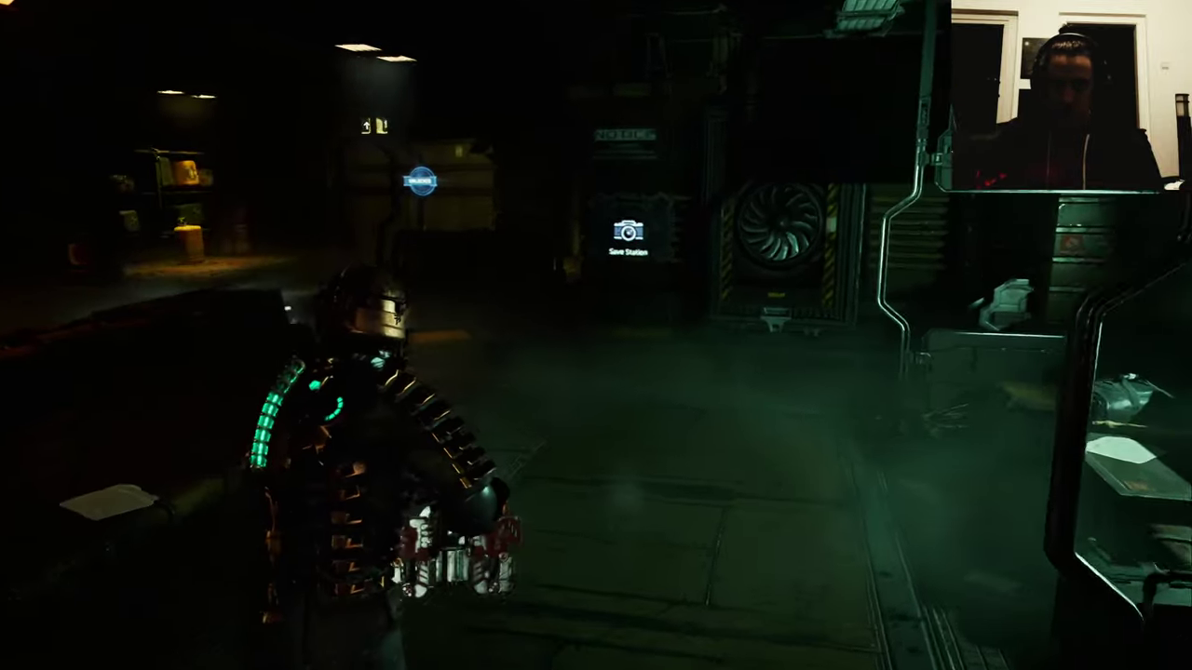
{"action": "key", "text": "Home"}
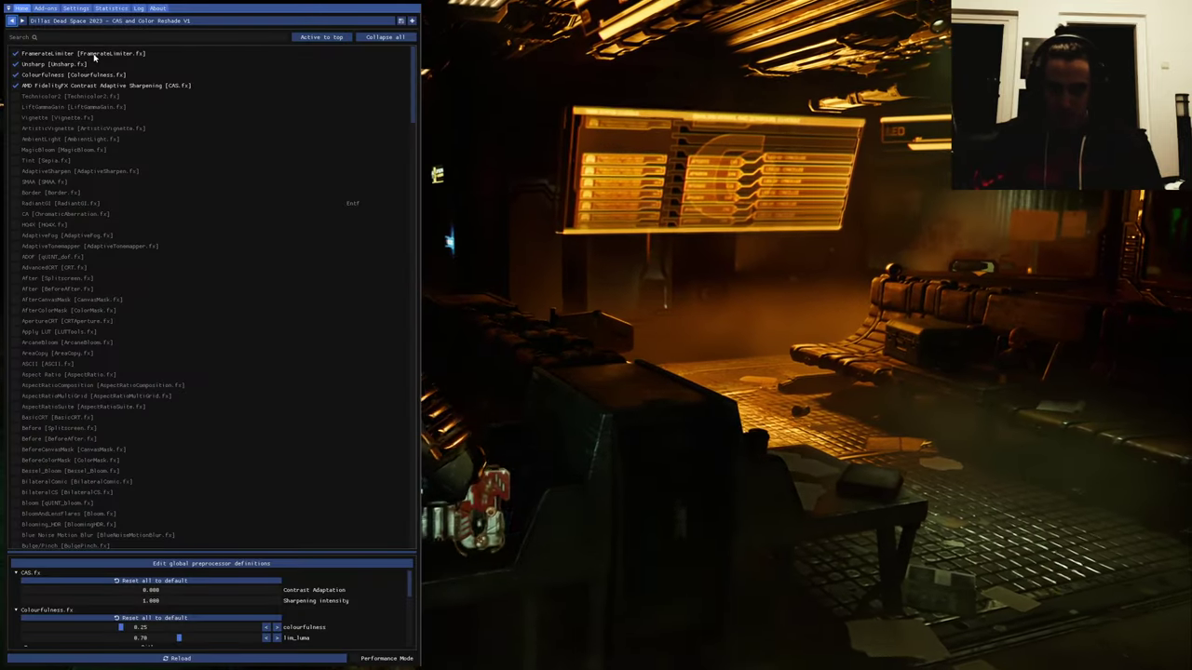
{"action": "left_click", "coordinate": [102, 21]}
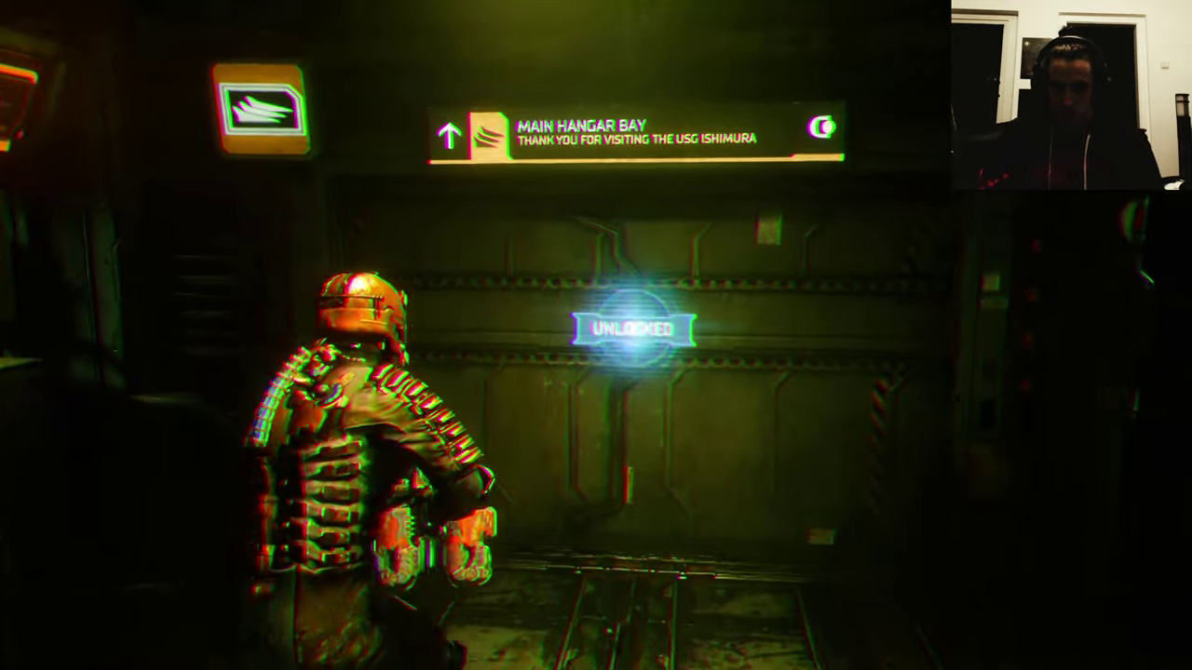
{"action": "key", "text": "e"}
{"action": "key", "text": "w"}
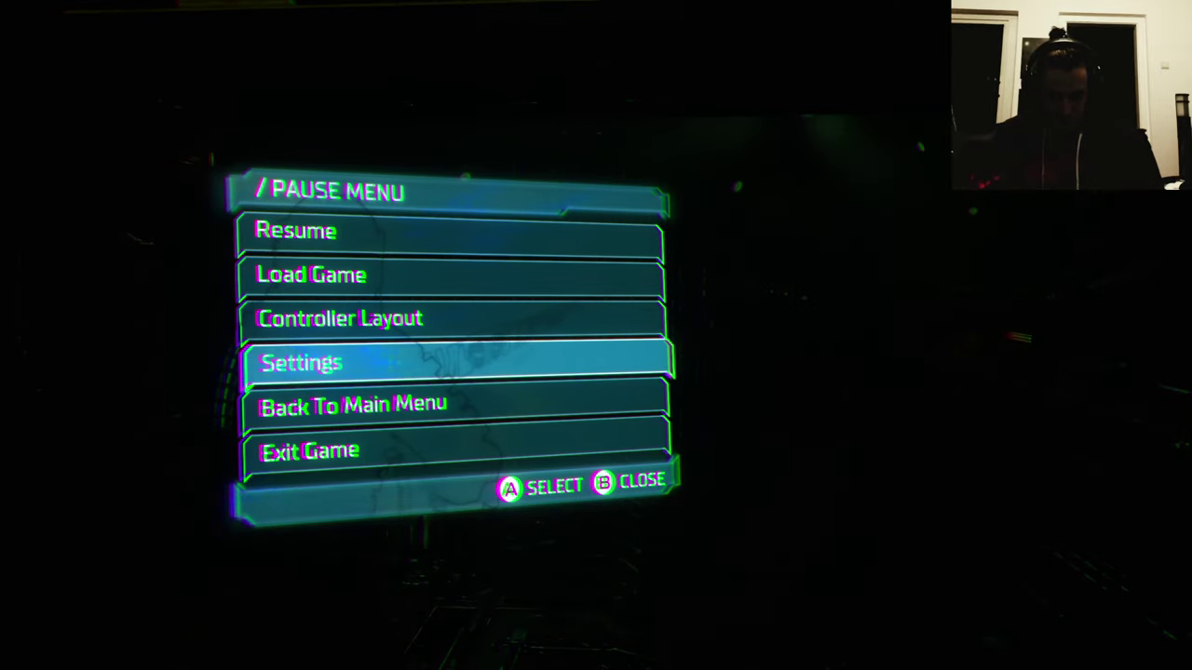
{"action": "key", "text": "Home"}
Load Outer Realm.ini from the ReShade preset file browser
{"action": "left_click", "coordinate": [88, 20]}
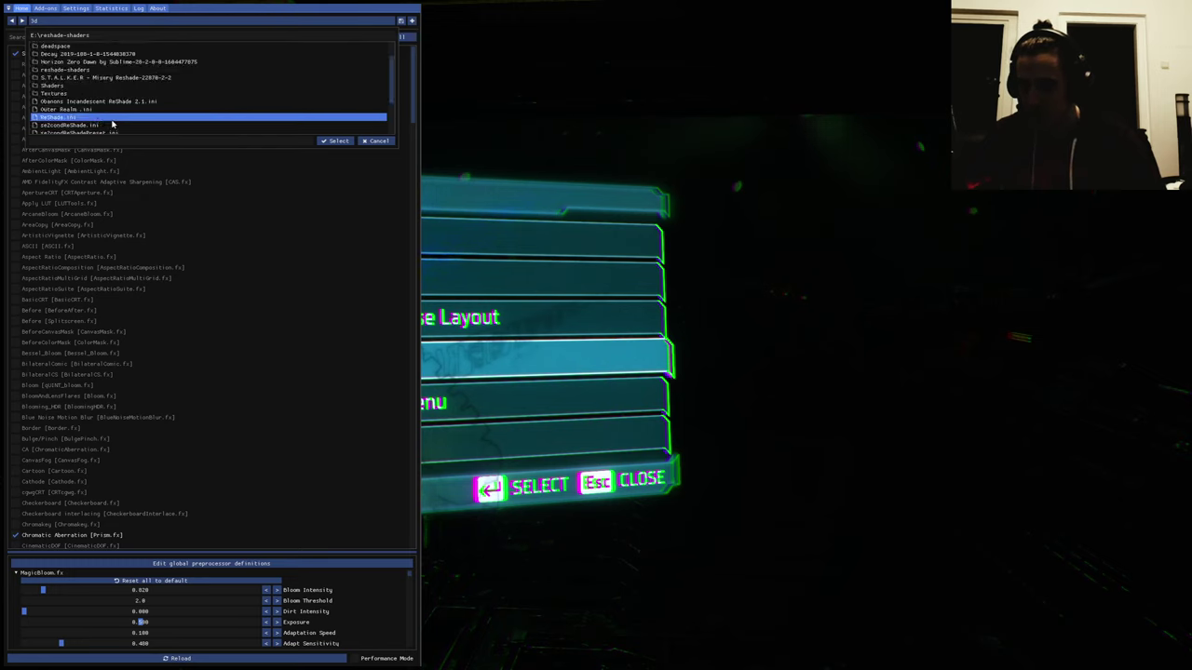
{"action": "double_click", "coordinate": [61, 109]}
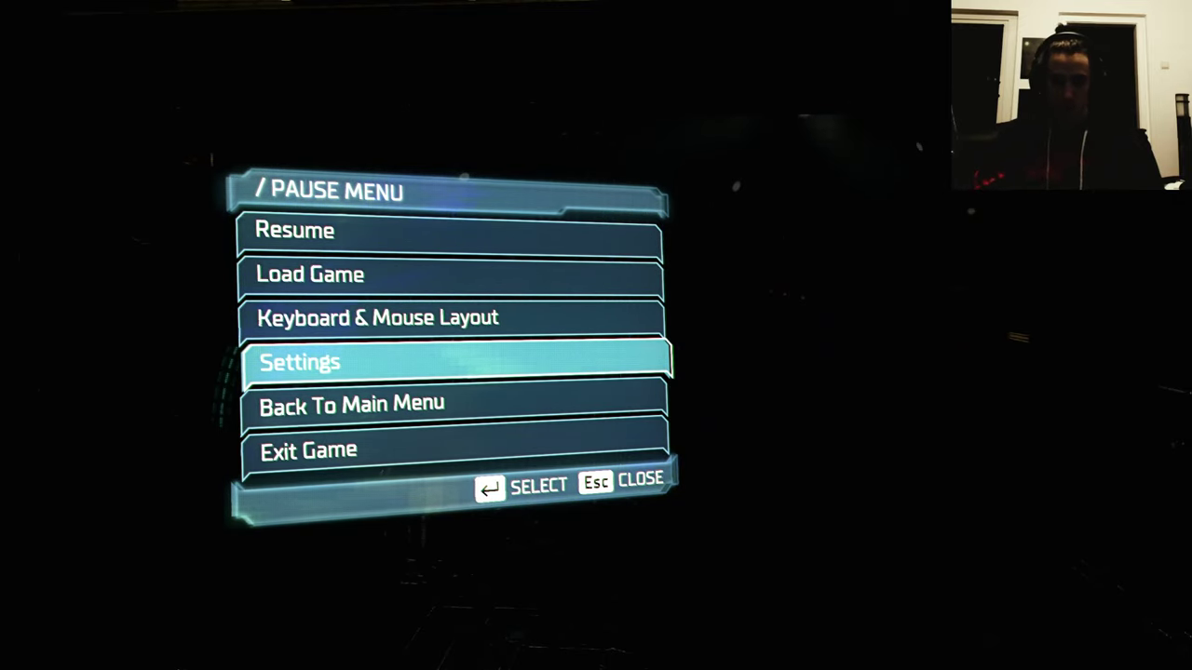
Resume Dead Space from the pause menu with Escape
{"action": "key", "text": "Escape"}
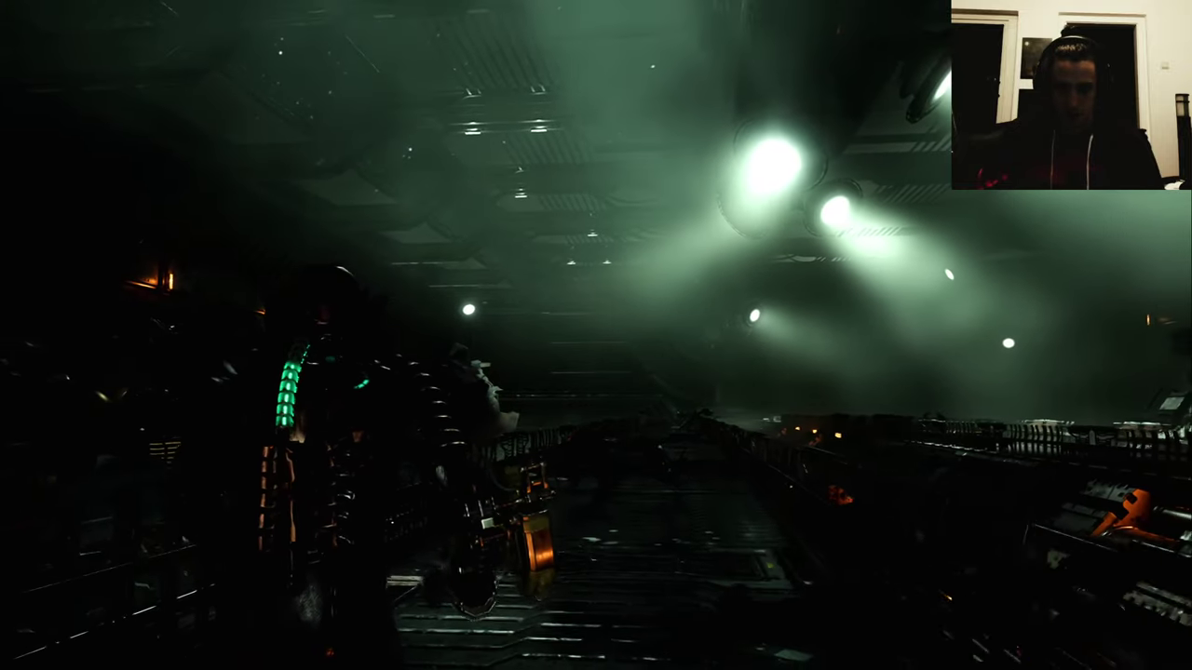
Select ViLe's Ultimate Vision for Dead Space preset in the ReShade preset browser
{"action": "key", "text": "Home"}
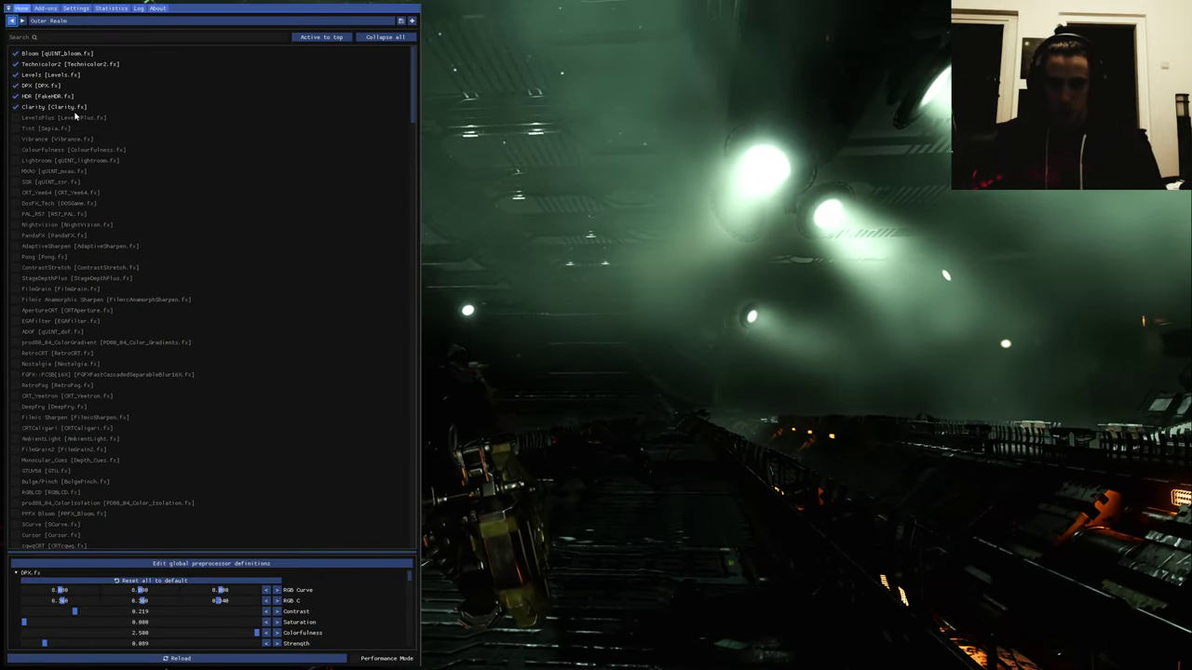
{"action": "left_click", "coordinate": [79, 21]}
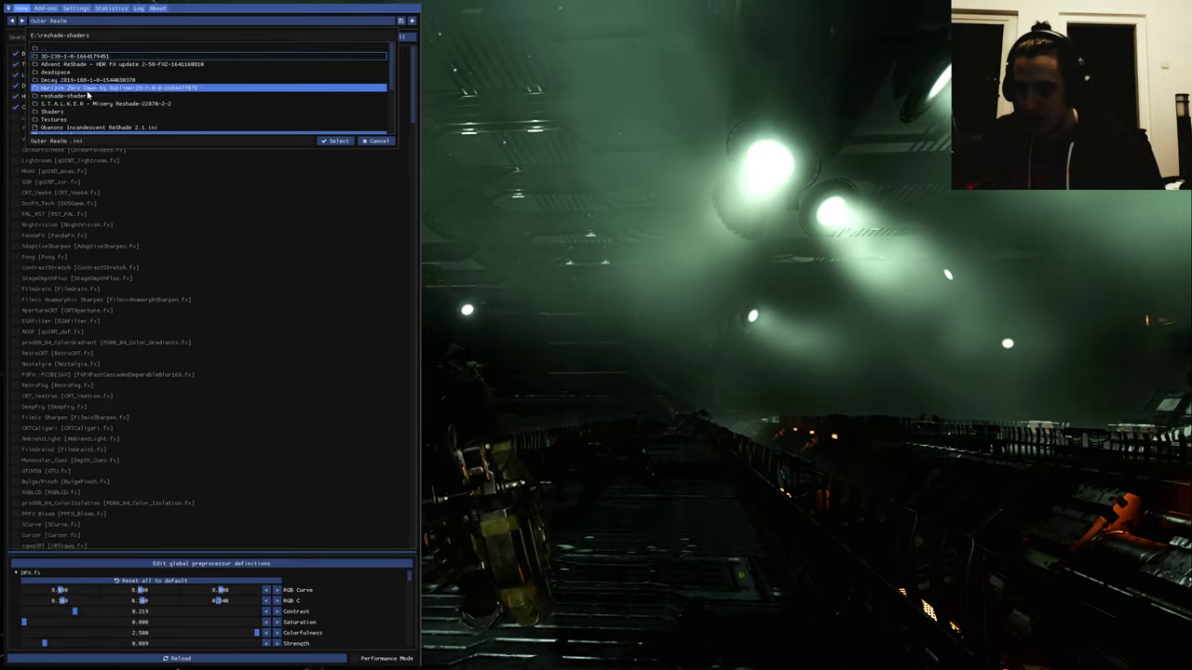
{"action": "scroll", "coordinate": [99, 115], "scroll_direction": "down", "scroll_amount": 3}
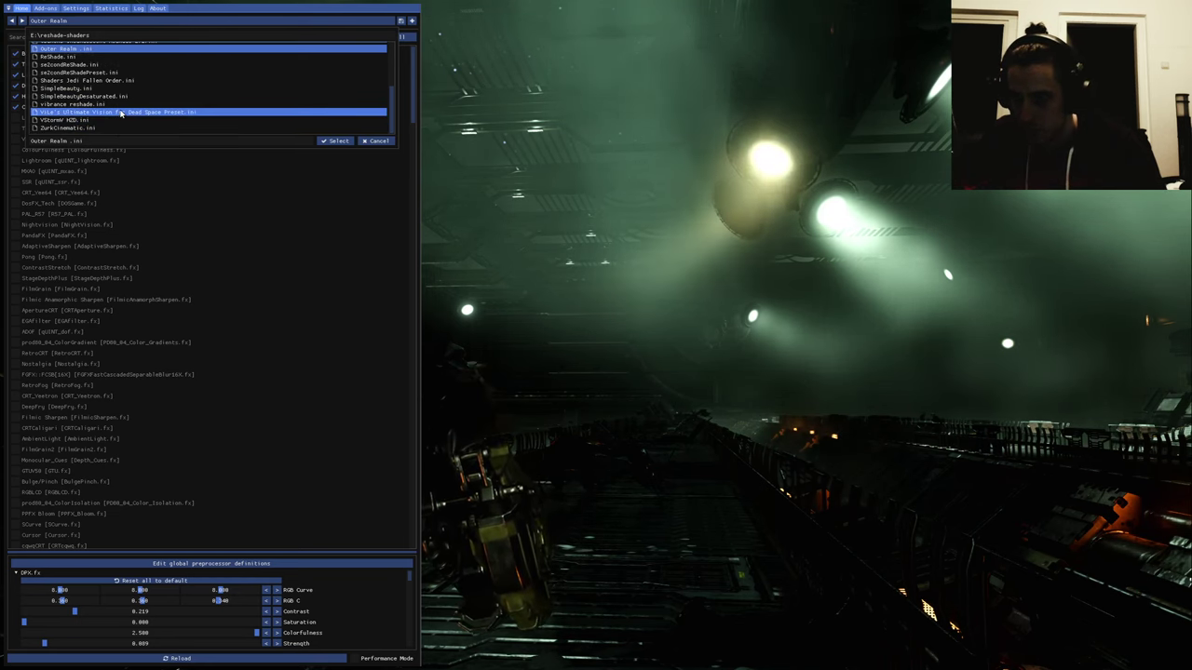
{"action": "left_click", "coordinate": [119, 112]}
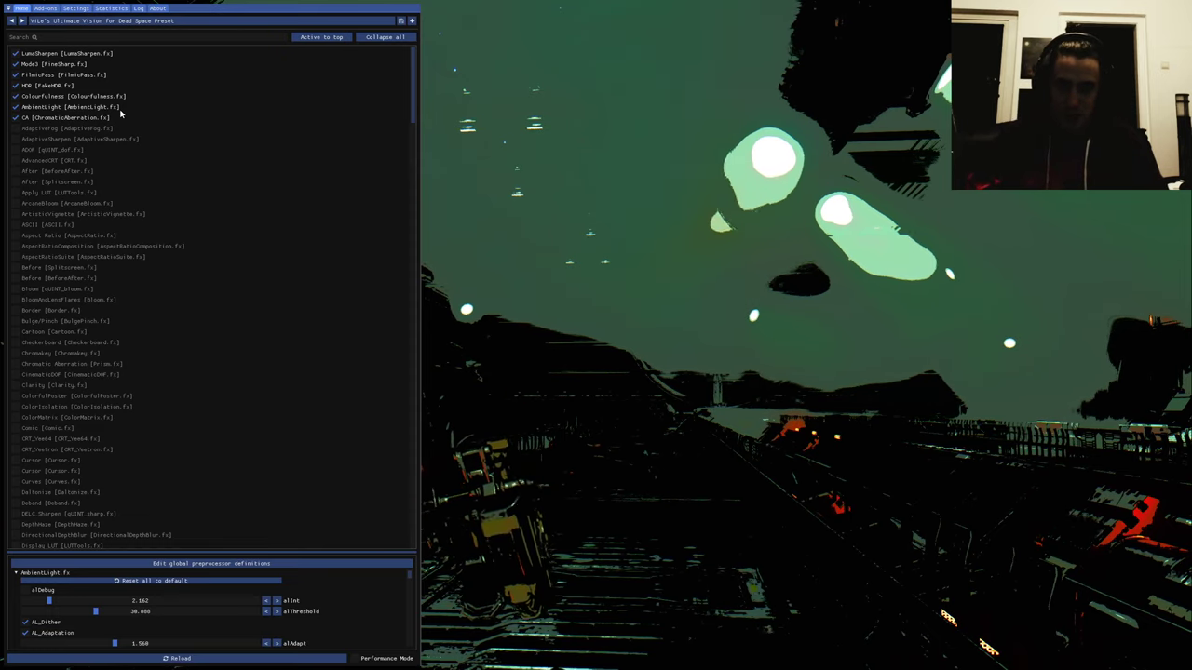
{"action": "left_click", "coordinate": [131, 20]}
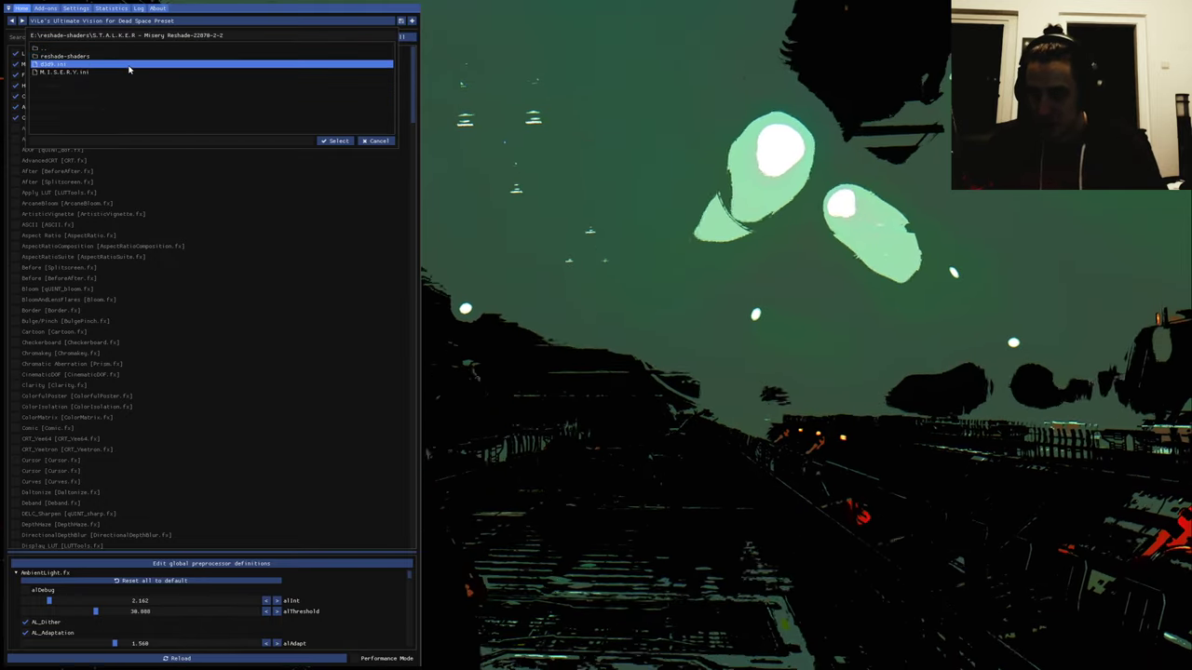
Load the M.I.S.E.R.Y preset and view the bright foggy hall in-game
{"action": "double_click", "coordinate": [79, 72]}
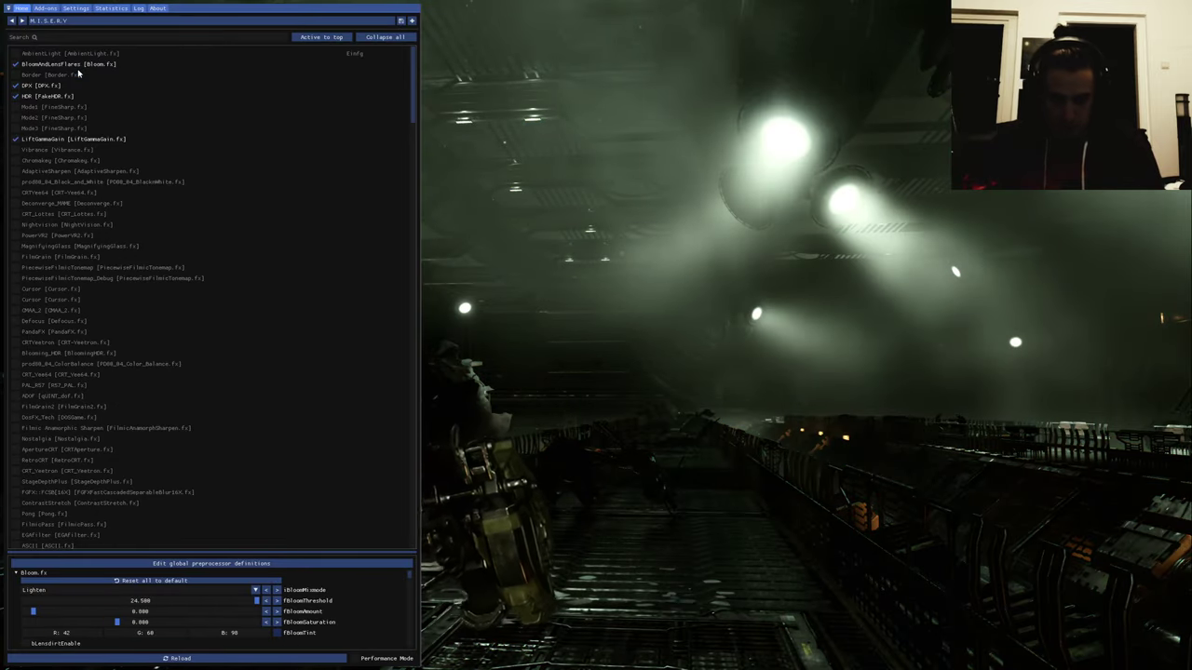
{"action": "key", "text": "Home"}
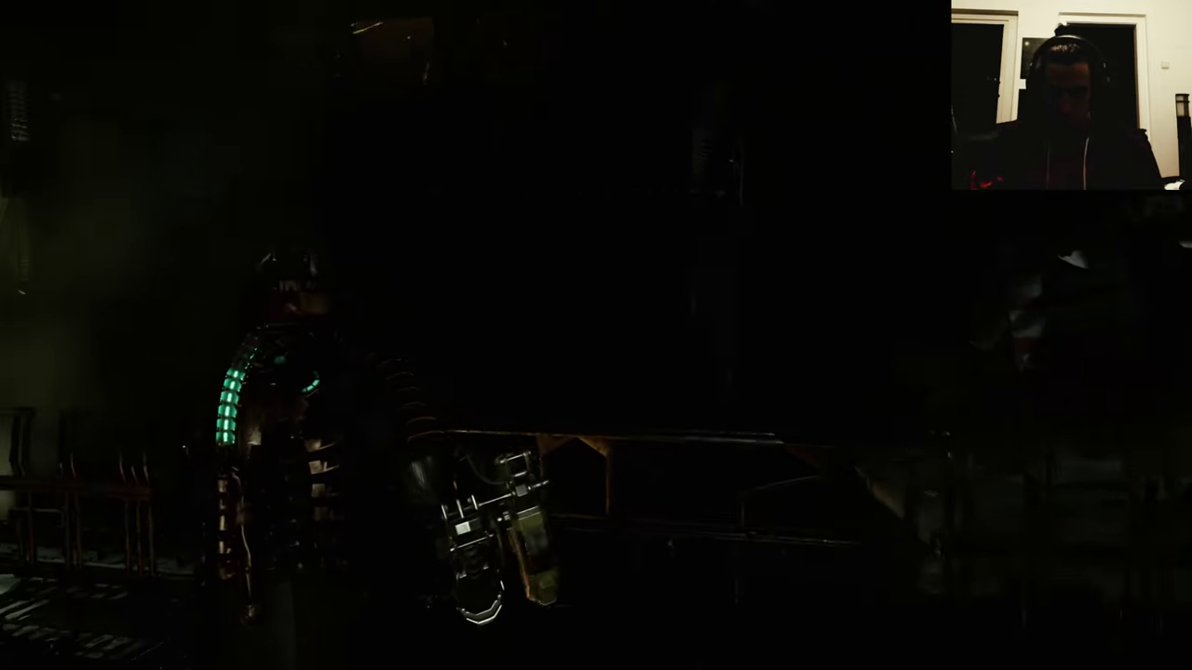
{"action": "left_click_drag", "start_coordinate": [595, 335], "coordinate": [596, 335]}
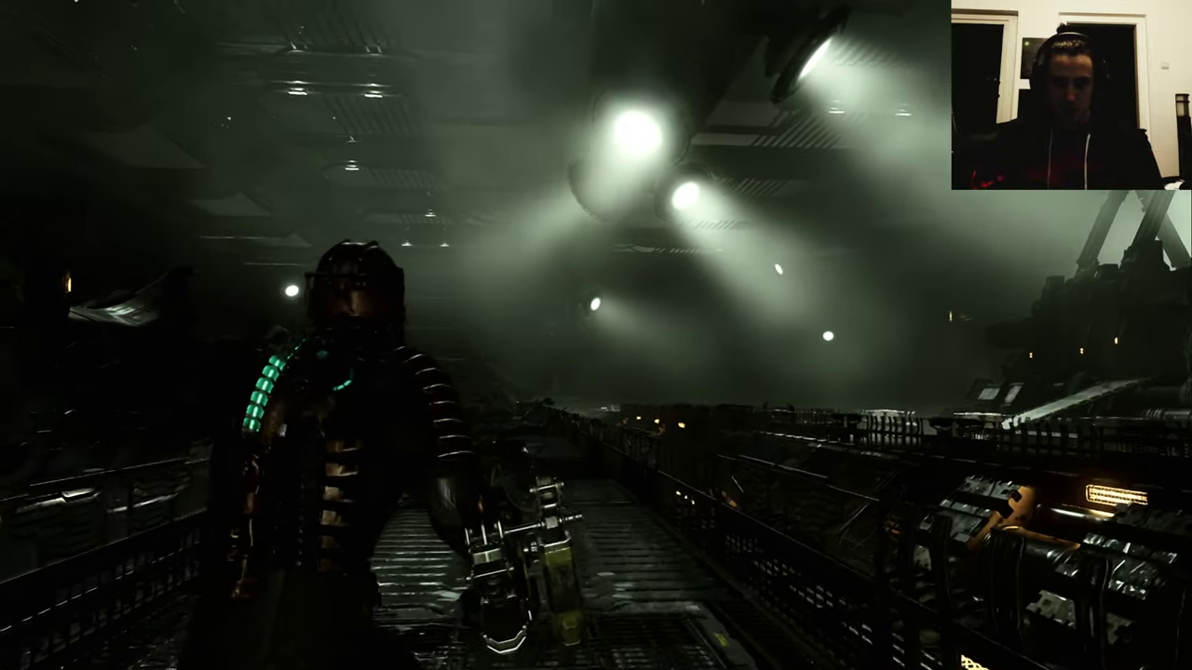
{"action": "key", "text": "Home"}
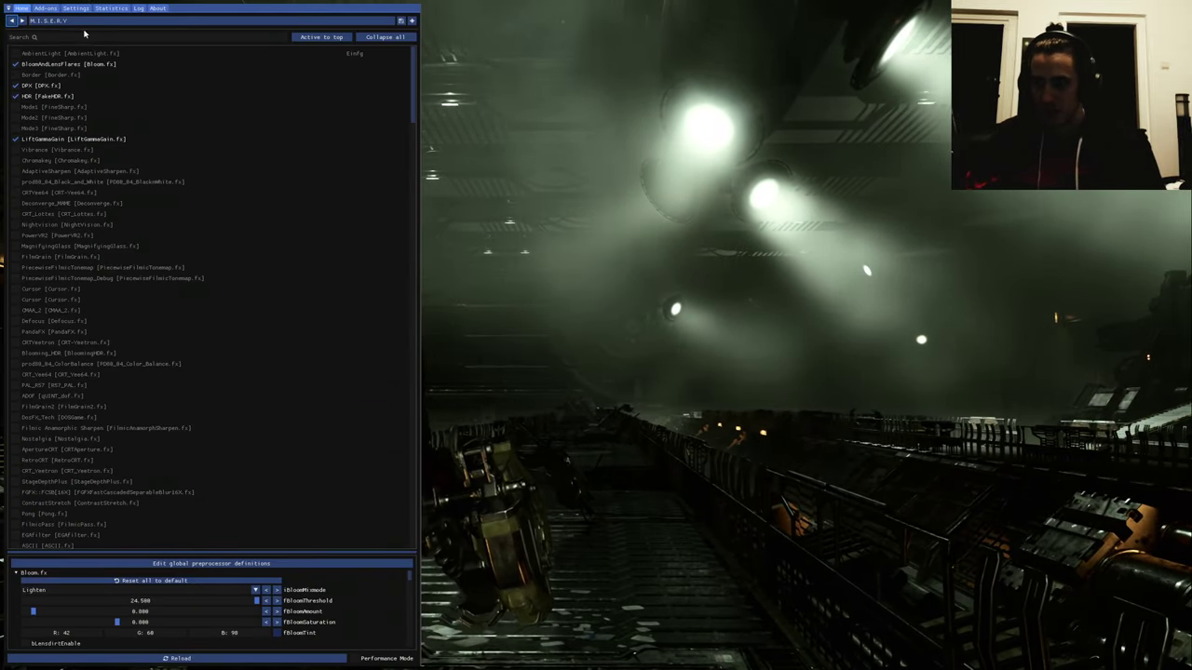
Try Obanons Incandescent ReShade 2.1, then Horizon by SBLM from the Horizon Zero Dawn folder
{"action": "left_click", "coordinate": [85, 20]}
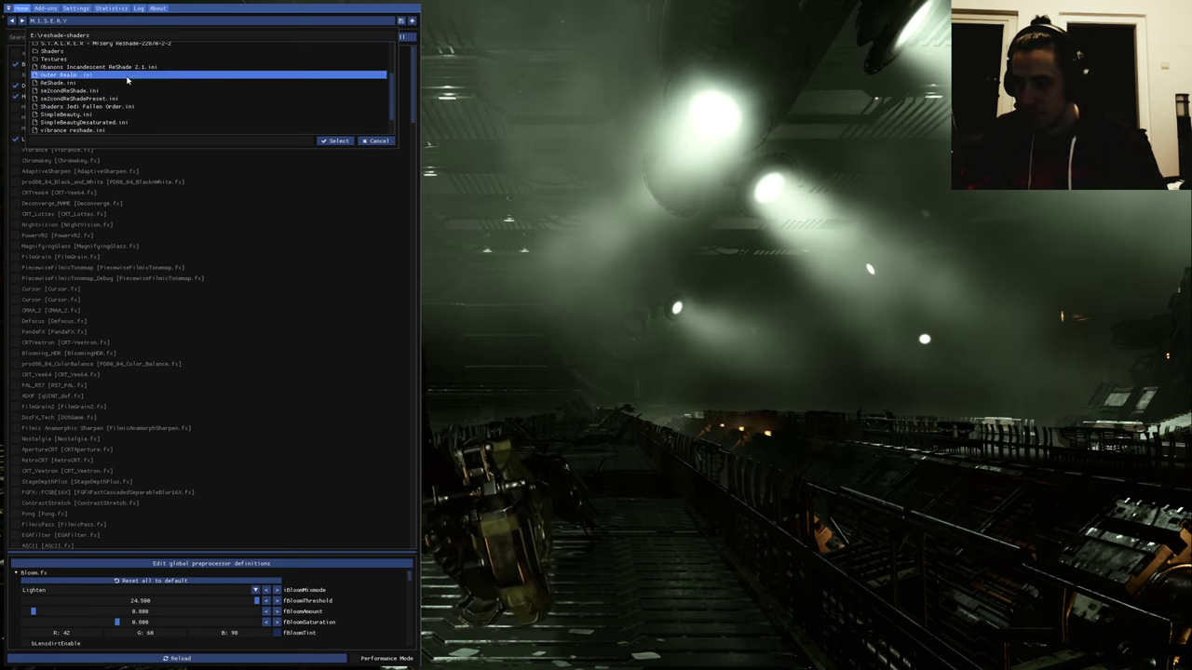
{"action": "left_click", "coordinate": [124, 67]}
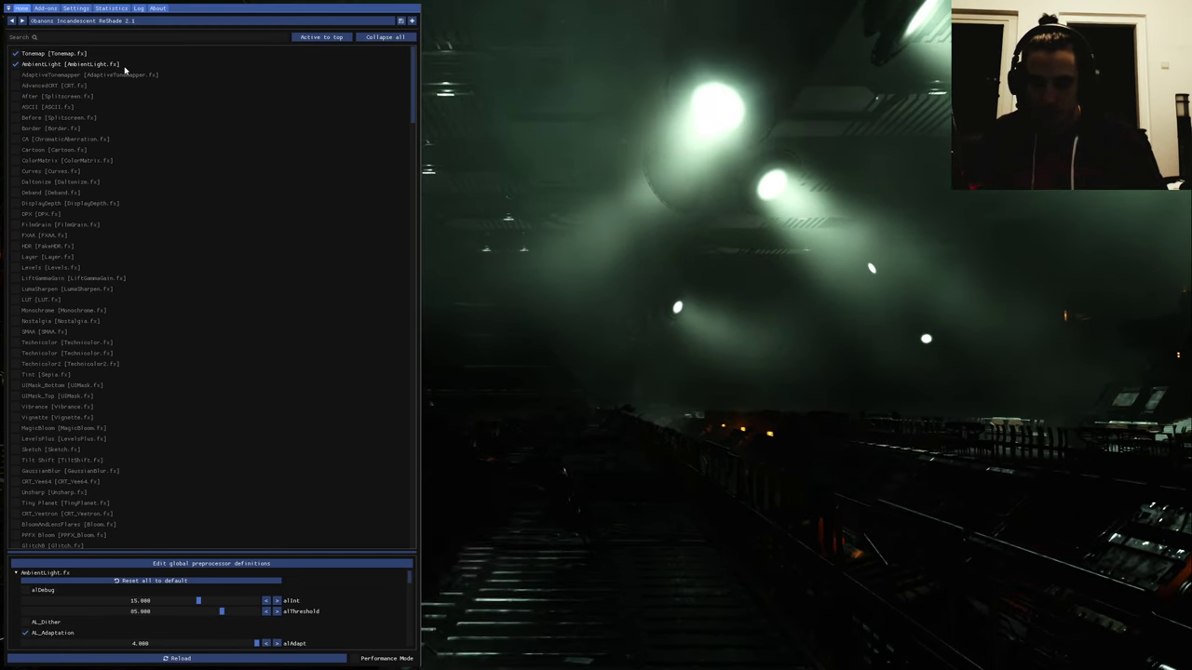
{"action": "left_click", "coordinate": [82, 21]}
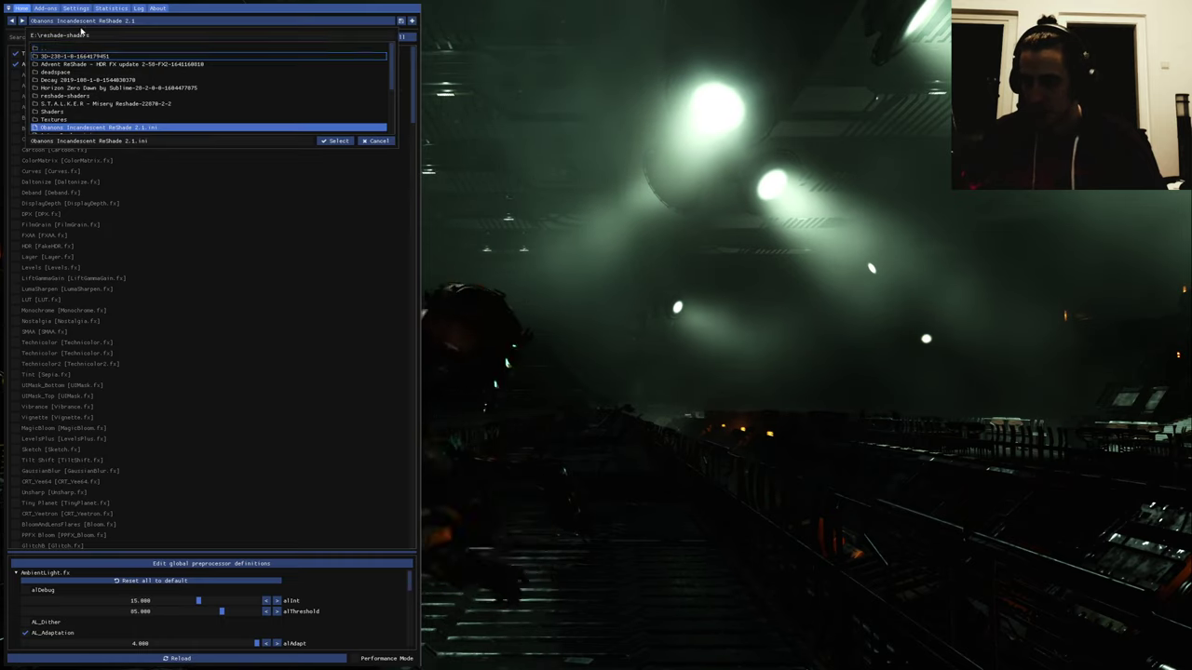
{"action": "left_click", "coordinate": [100, 88]}
{"action": "left_click", "coordinate": [102, 65]}
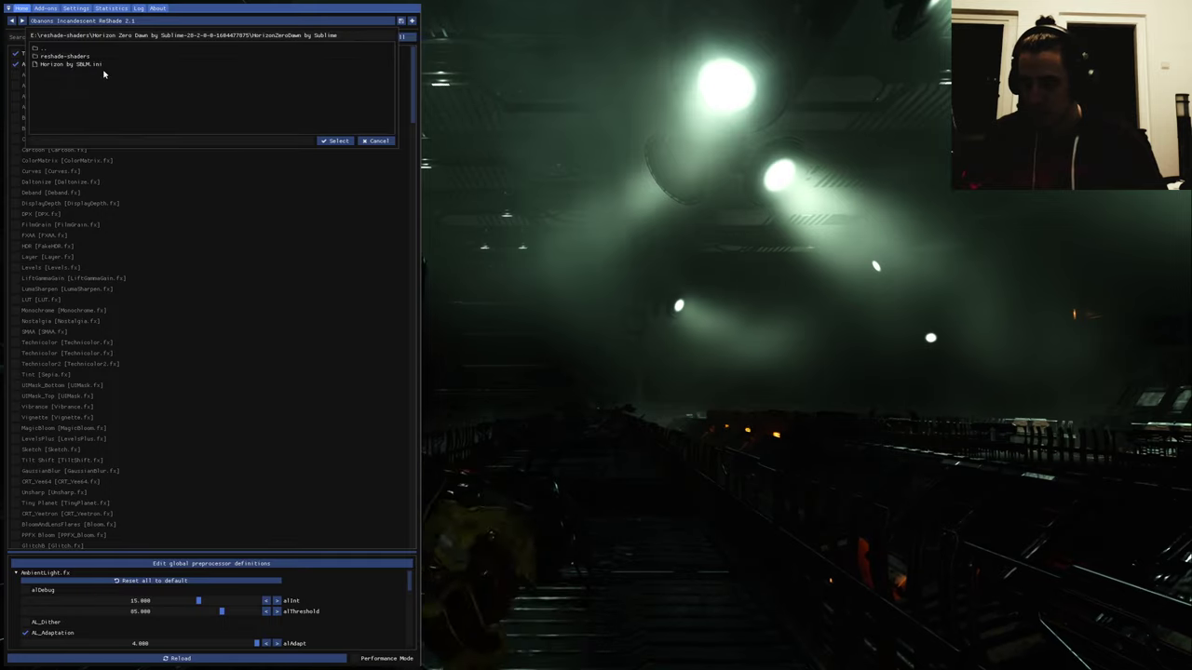
{"action": "left_click", "coordinate": [90, 66]}
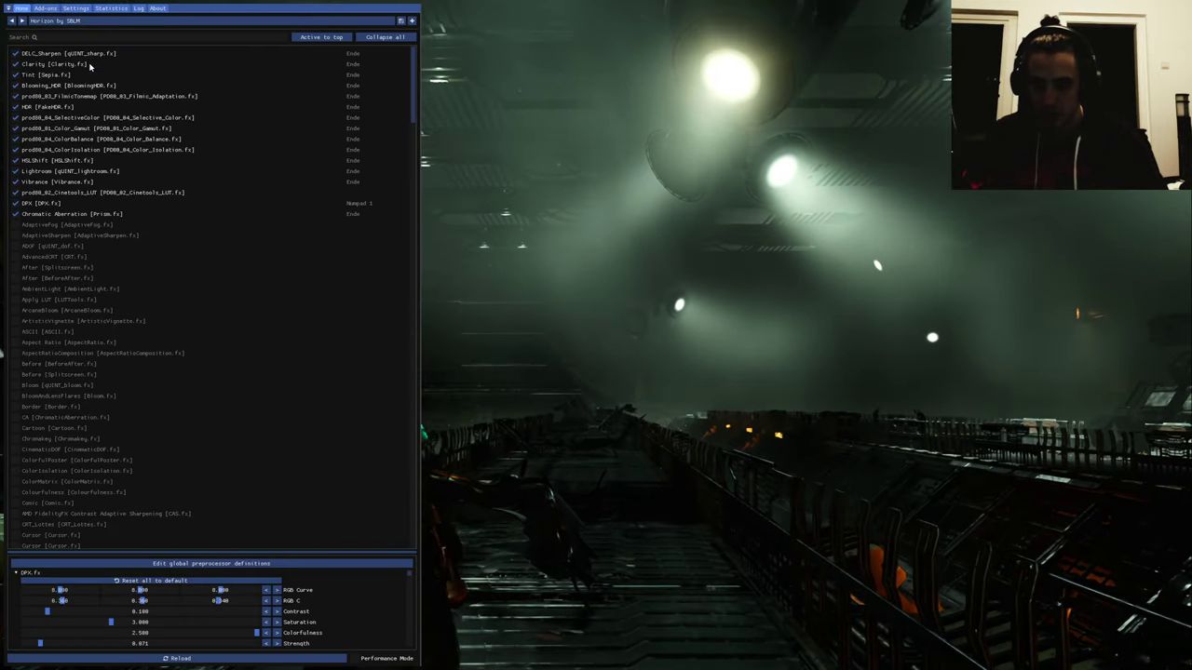
Check the Horizon look in-game, then load Decay 2019 from E:\reshade-shaders
{"action": "key", "text": "Home"}
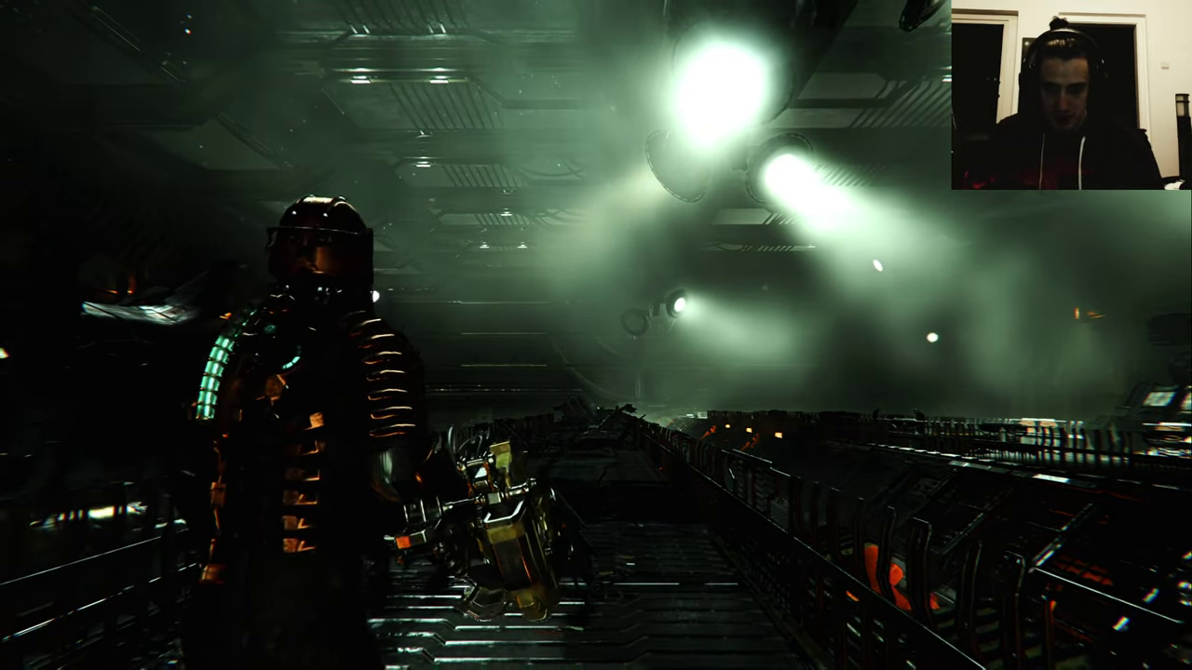
{"action": "mouse_move", "coordinate": [596, 335]}
{"action": "left_mouse_down"}
{"action": "mouse_move", "coordinate": [838, 335]}
{"action": "mouse_move", "coordinate": [372, 279]}
{"action": "left_mouse_up"}
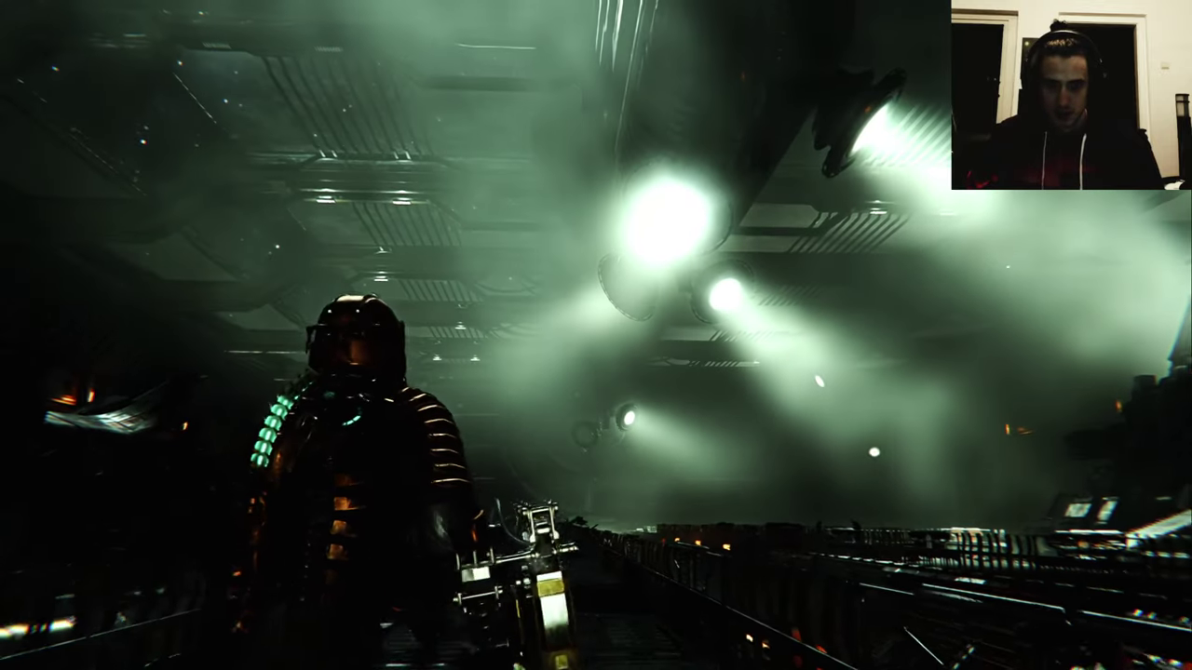
{"action": "key", "text": "Home"}
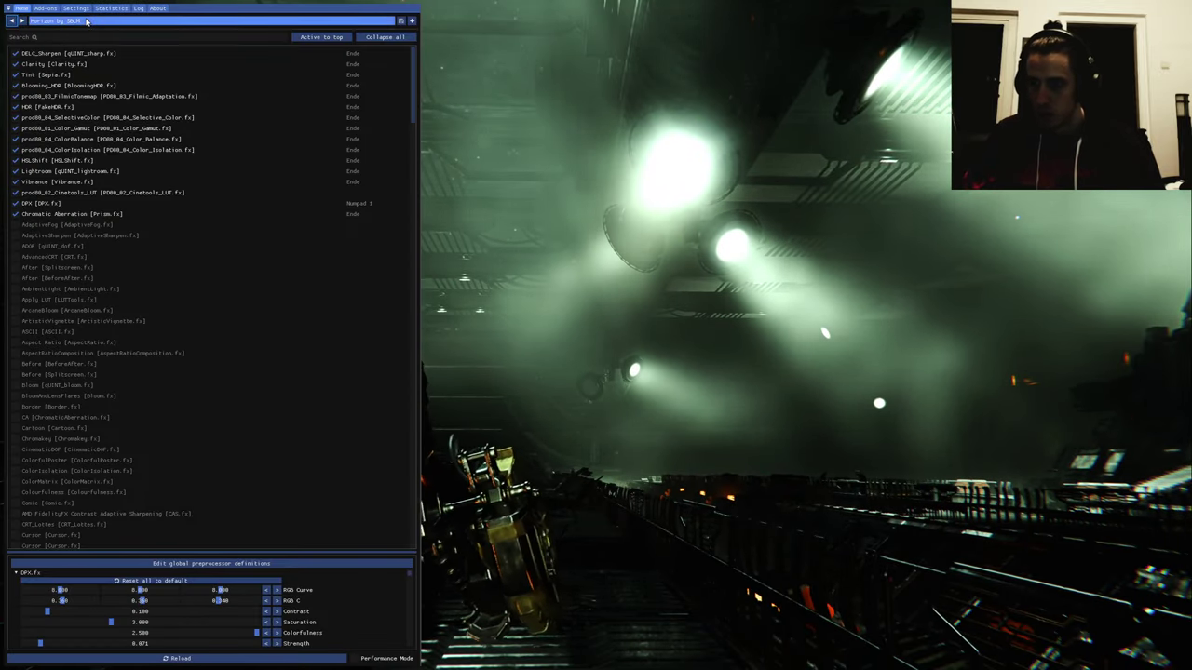
{"action": "left_click", "coordinate": [214, 20]}
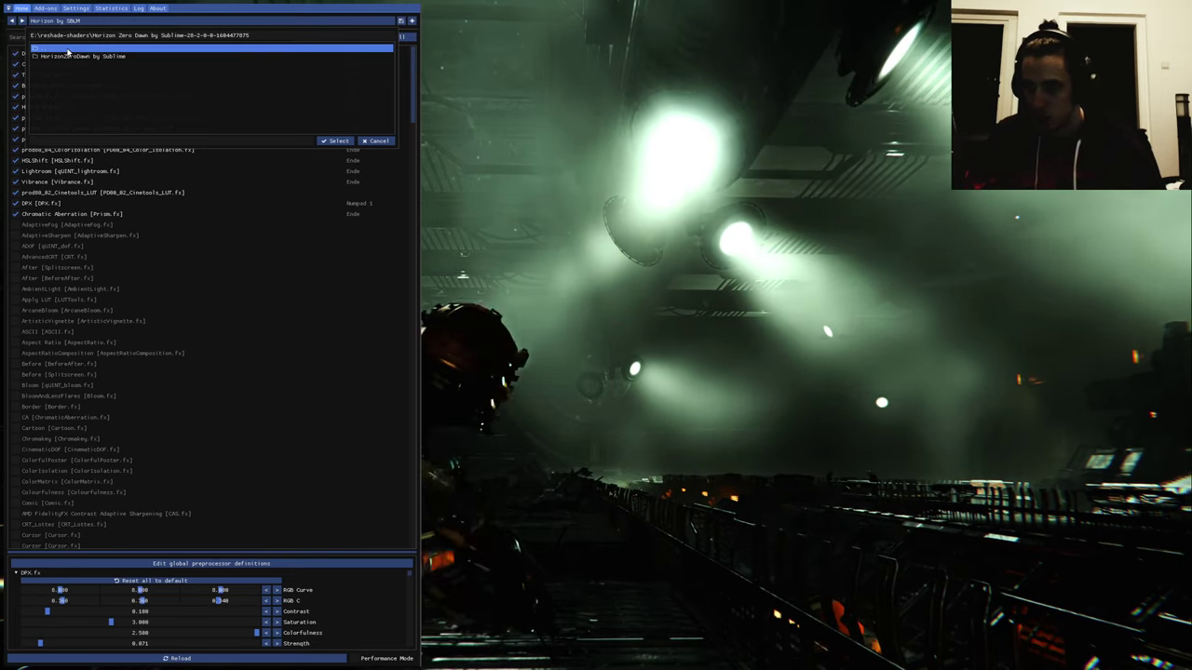
{"action": "left_click", "coordinate": [67, 48]}
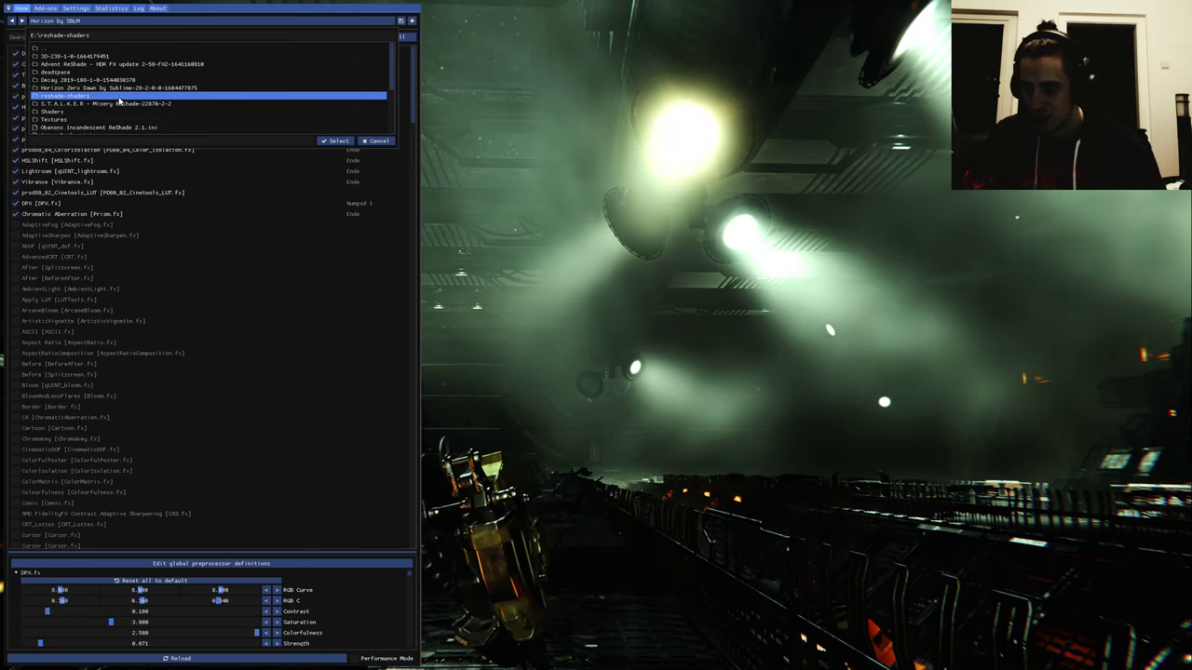
{"action": "double_click", "coordinate": [88, 80]}
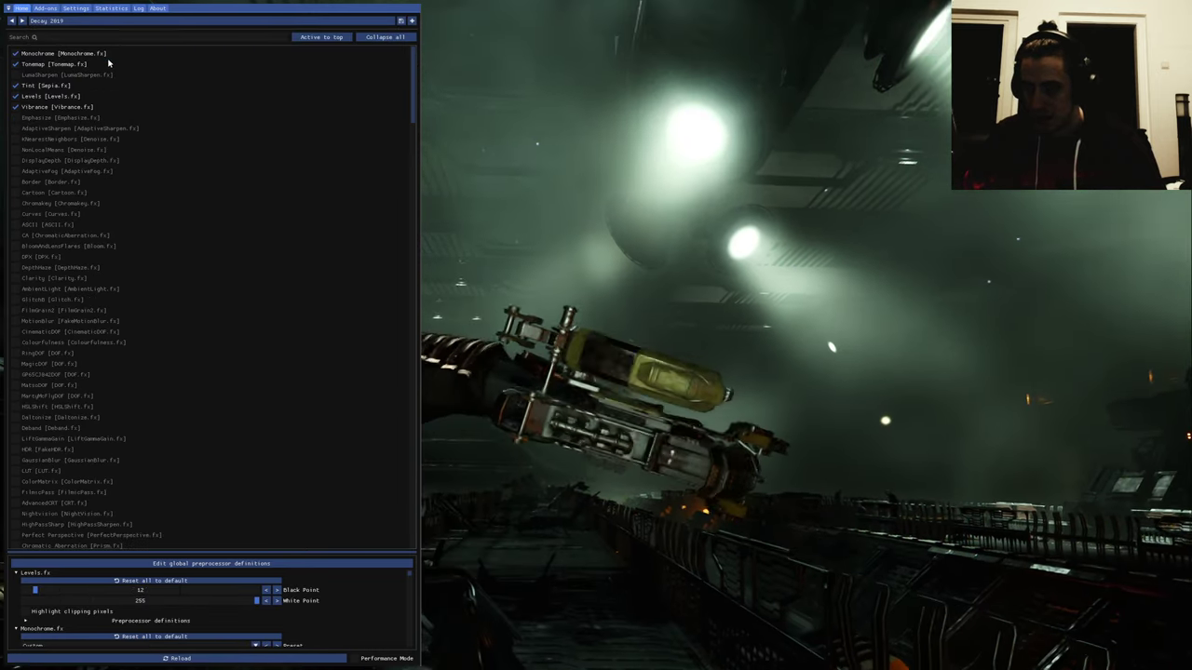
Watch gameplay briefly, then load Dilla's Dead Space 2023 preset from the deadspace folder
{"action": "key", "text": "Home"}
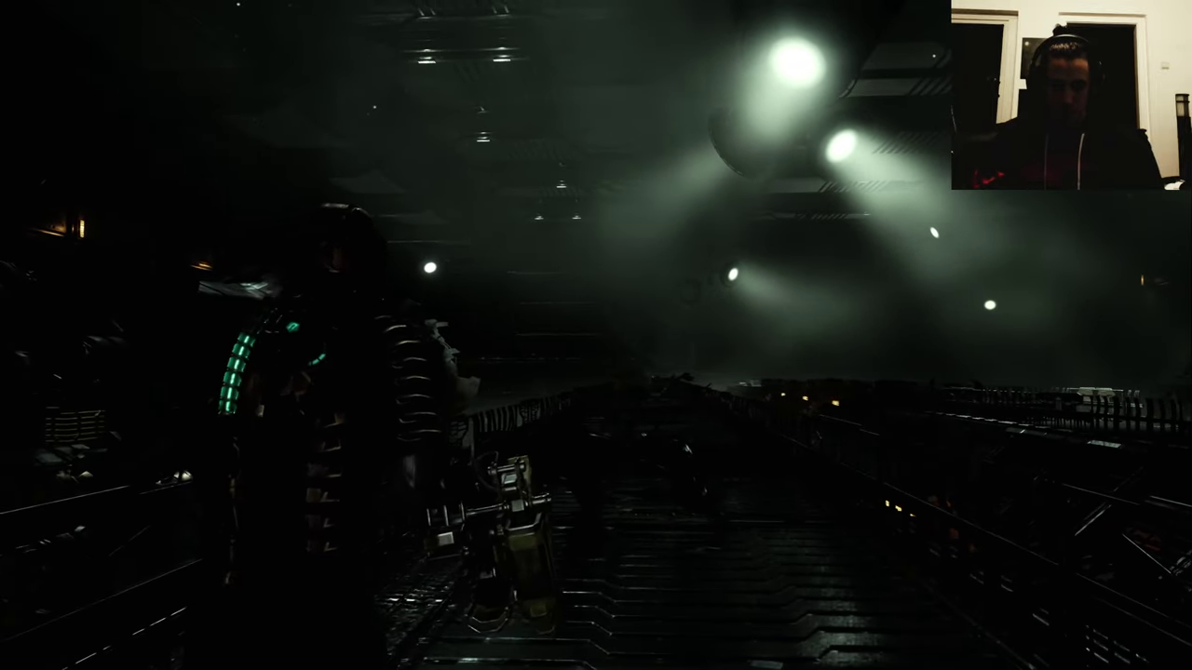
{"action": "key", "text": "Home"}
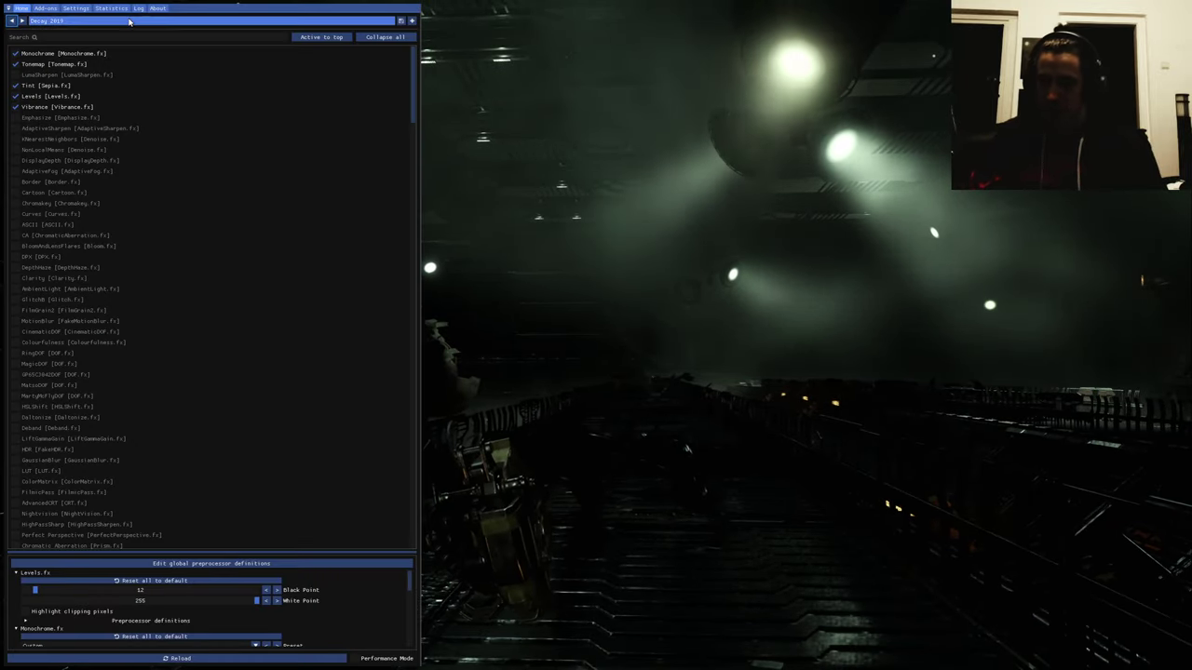
{"action": "left_click", "coordinate": [129, 21]}
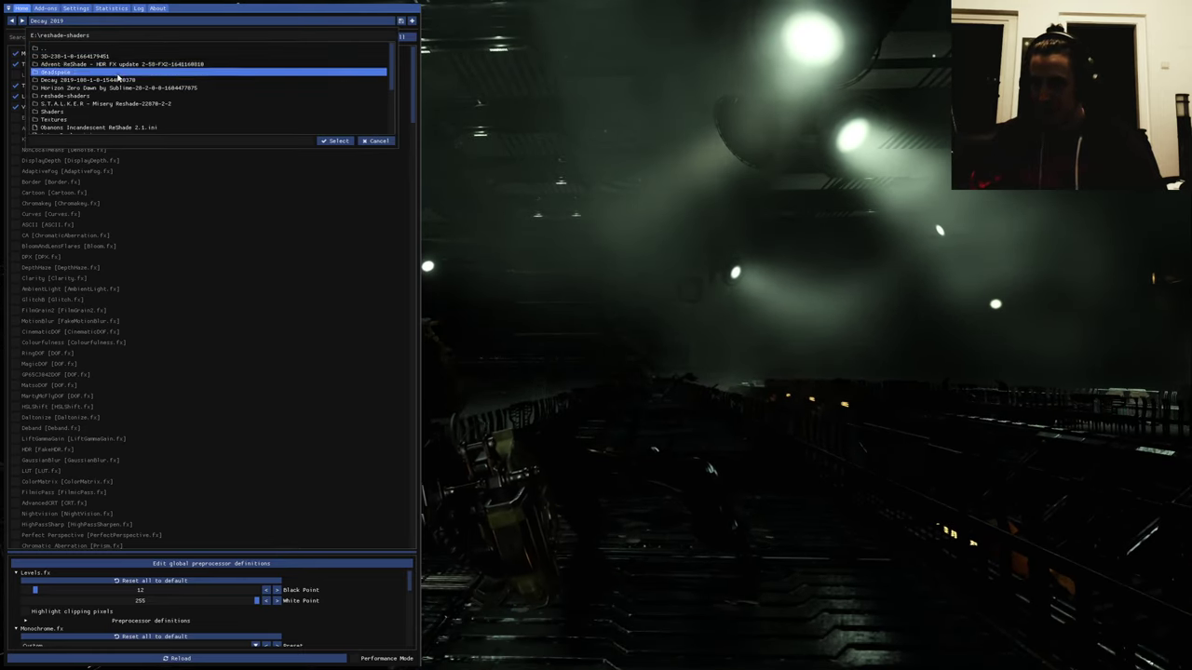
{"action": "left_click", "coordinate": [67, 71]}
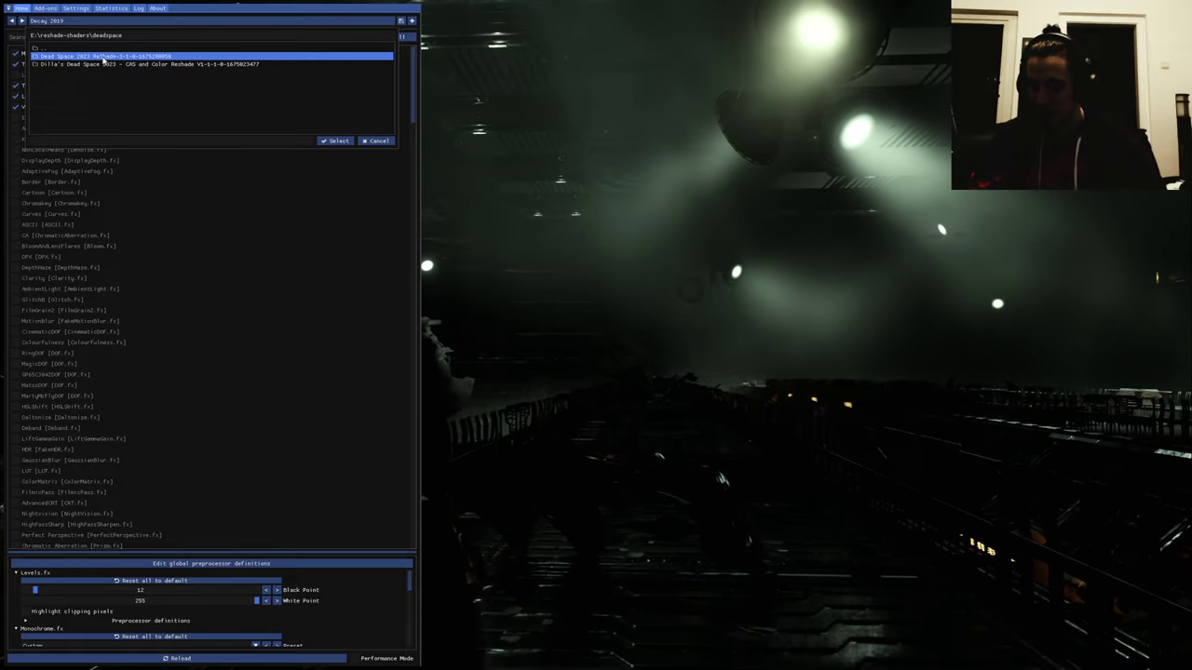
{"action": "left_click", "coordinate": [120, 63]}
{"action": "left_click", "coordinate": [120, 56]}
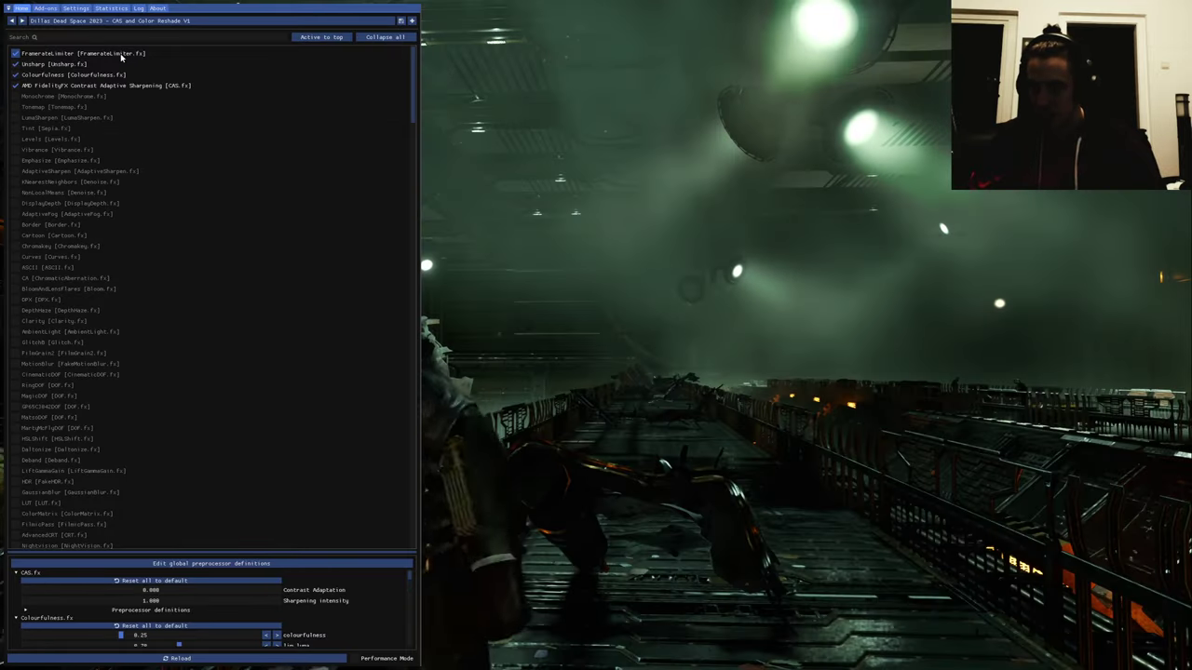
View the game under Dilla's preset, then enter the Dead Space 2023 ReShade preset folder
{"action": "key", "text": "Home"}
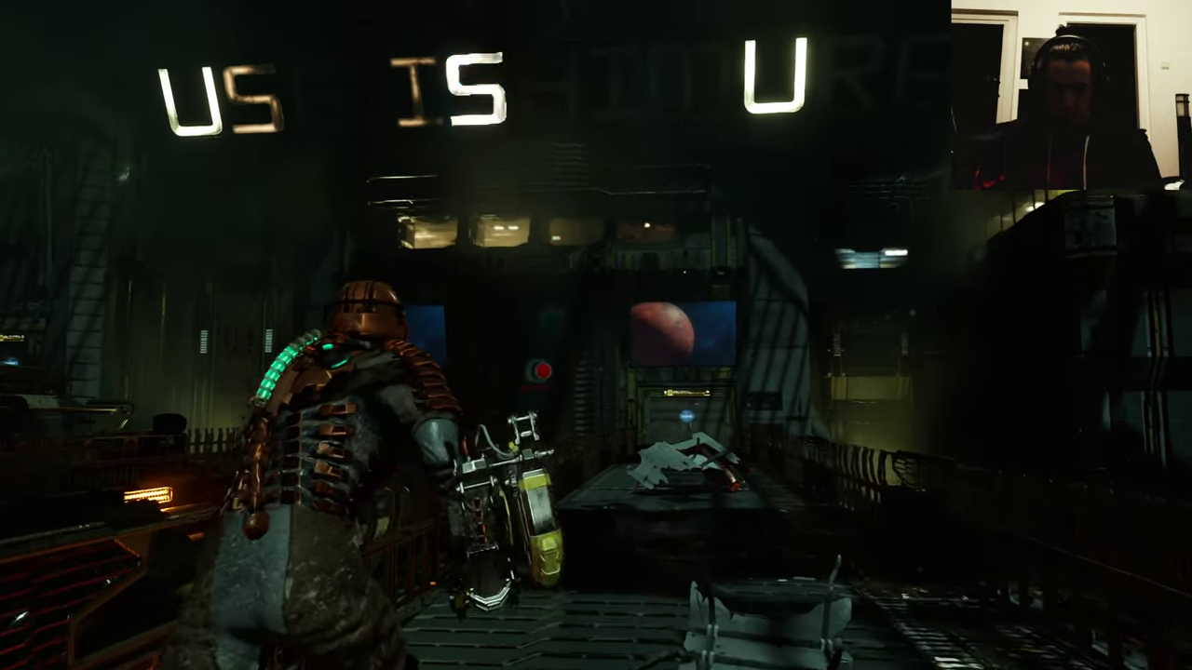
{"action": "key", "text": "Home"}
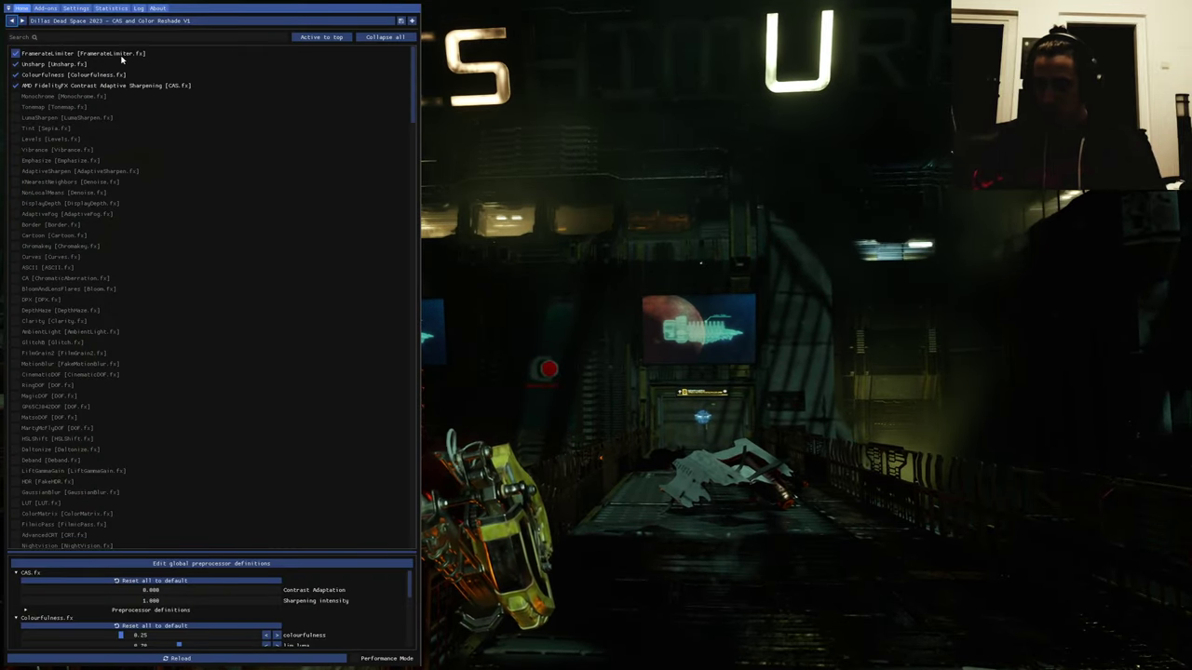
{"action": "left_click", "coordinate": [119, 20]}
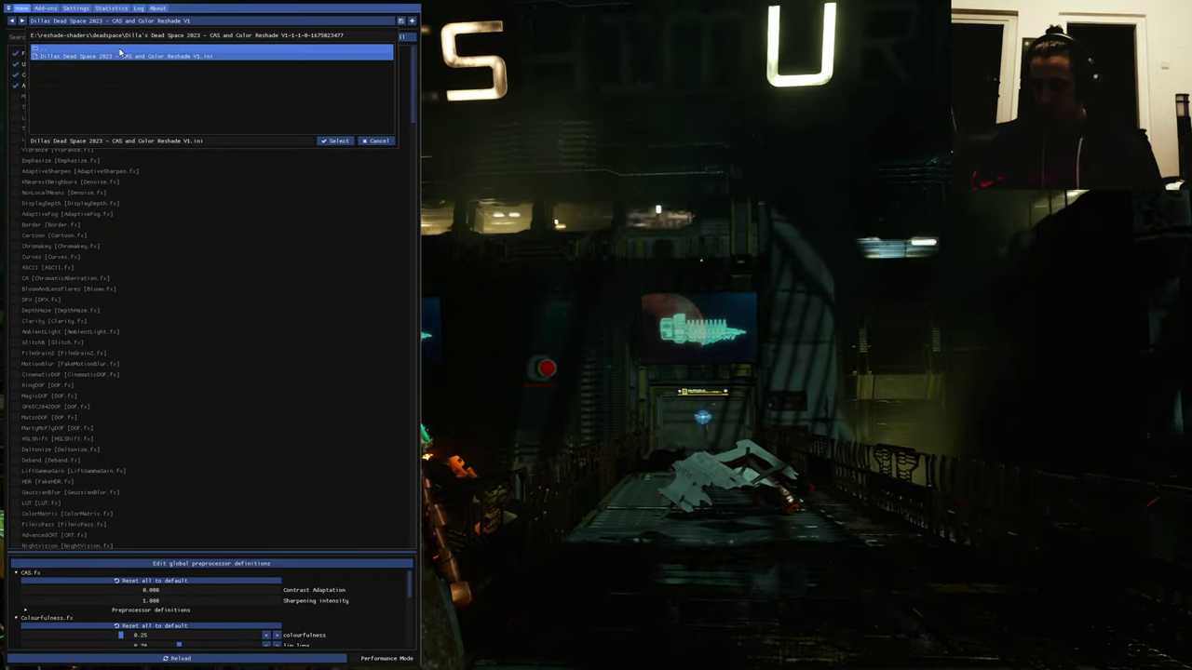
{"action": "double_click", "coordinate": [102, 56]}
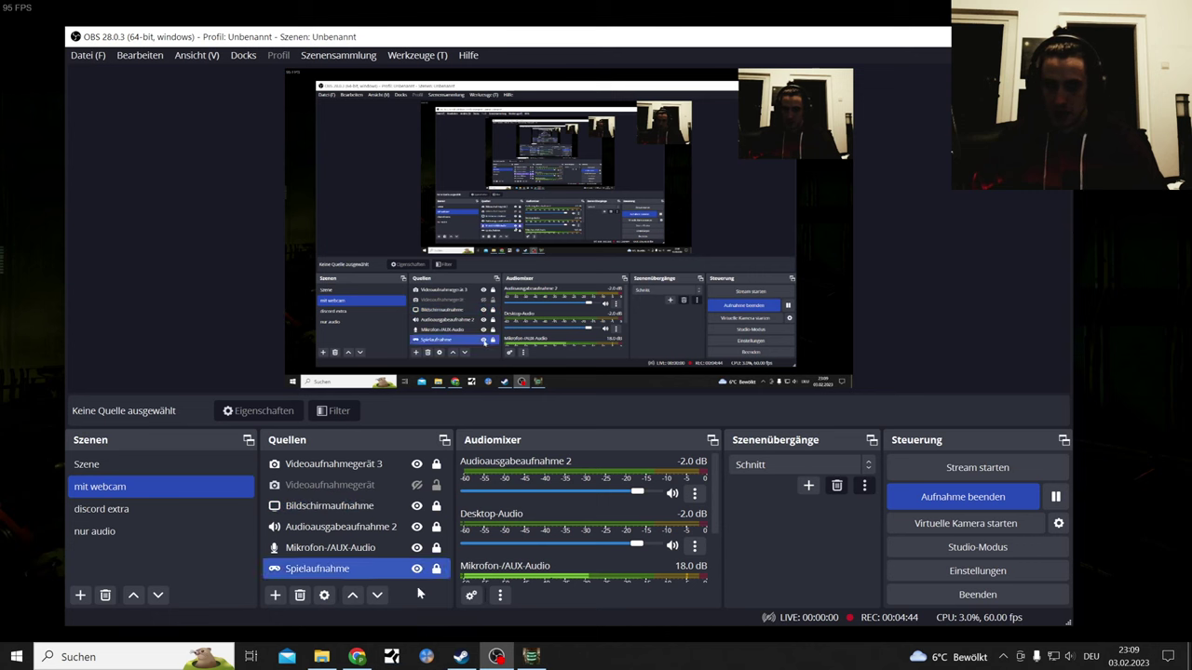
Review the Dead Space 2023 ReShade page, then Dilla's CAS and Color mod page
{"action": "left_click", "coordinate": [357, 658]}
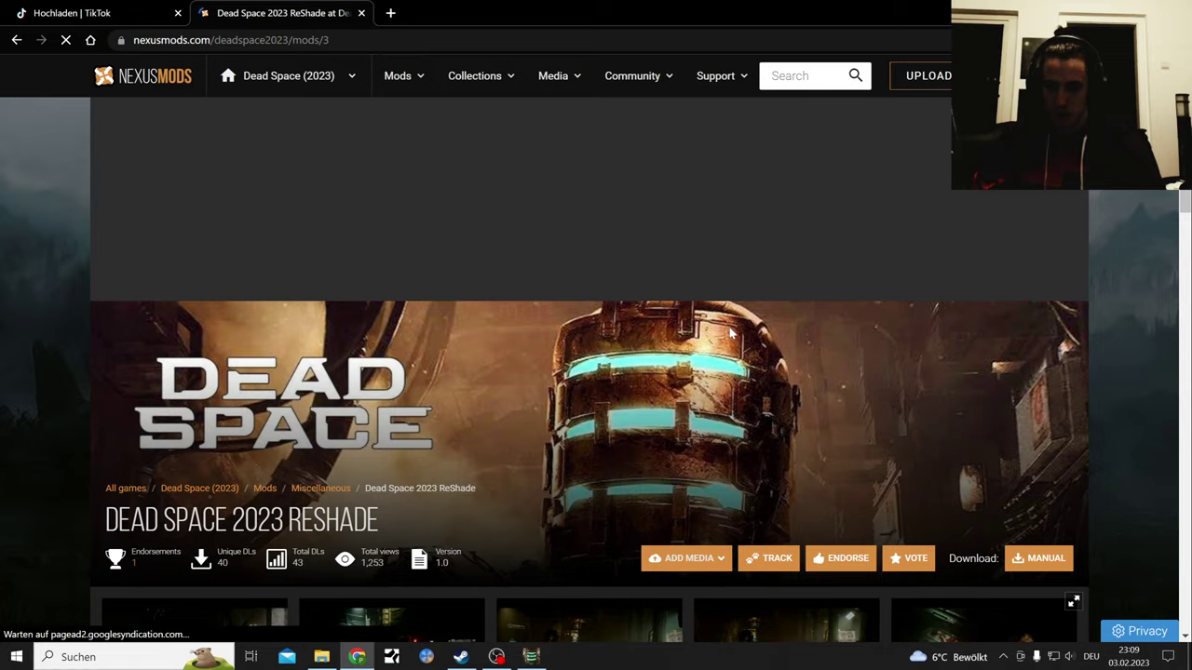
{"action": "scroll", "coordinate": [732, 332], "scroll_direction": "down", "scroll_amount": 4}
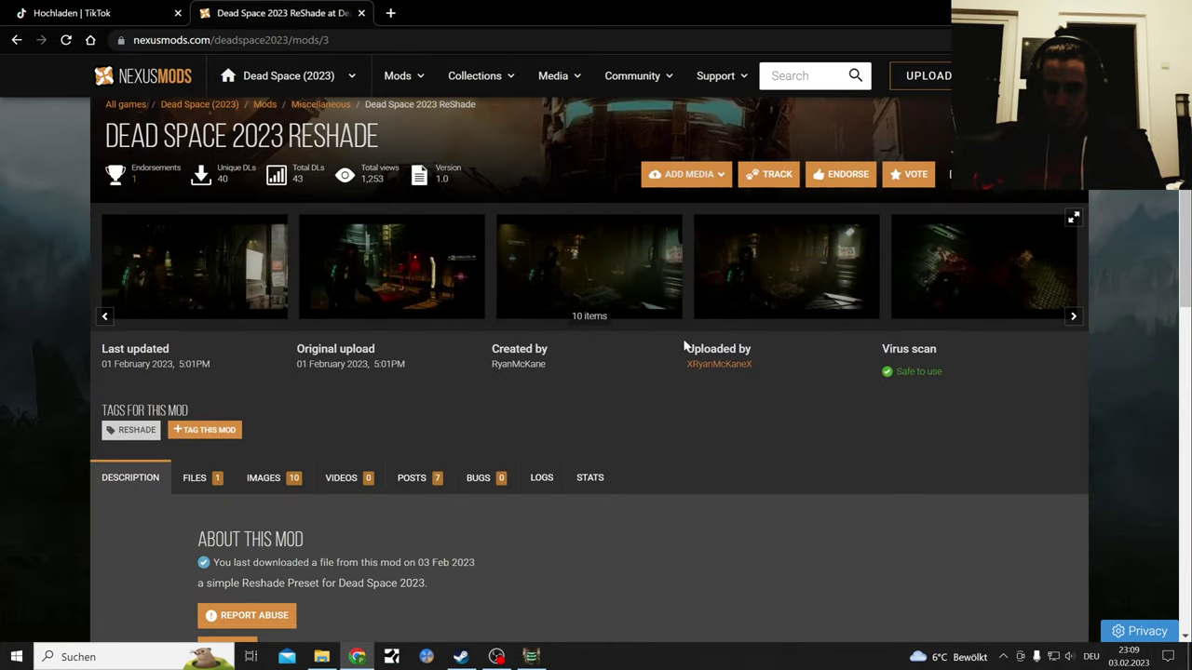
{"action": "scroll", "coordinate": [906, 430], "scroll_direction": "down", "scroll_amount": 5}
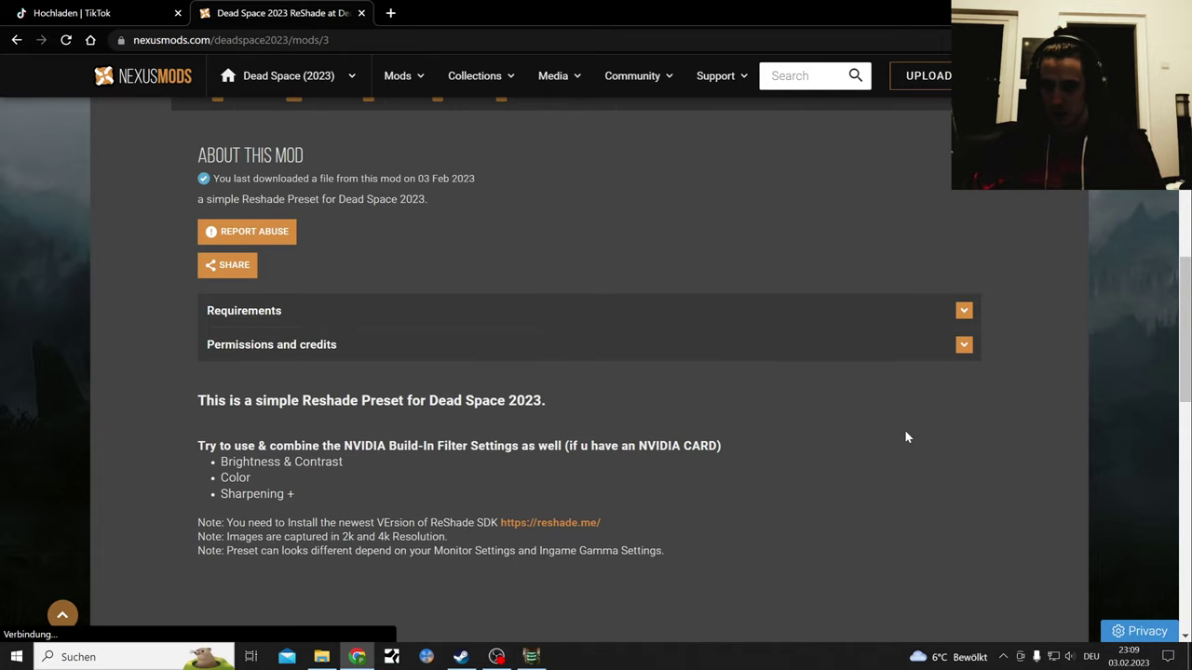
{"action": "scroll", "coordinate": [904, 429], "scroll_direction": "down", "scroll_amount": 3}
{"action": "scroll", "coordinate": [898, 426], "scroll_direction": "up", "scroll_amount": 3}
{"action": "scroll", "coordinate": [899, 426], "scroll_direction": "up", "scroll_amount": 1}
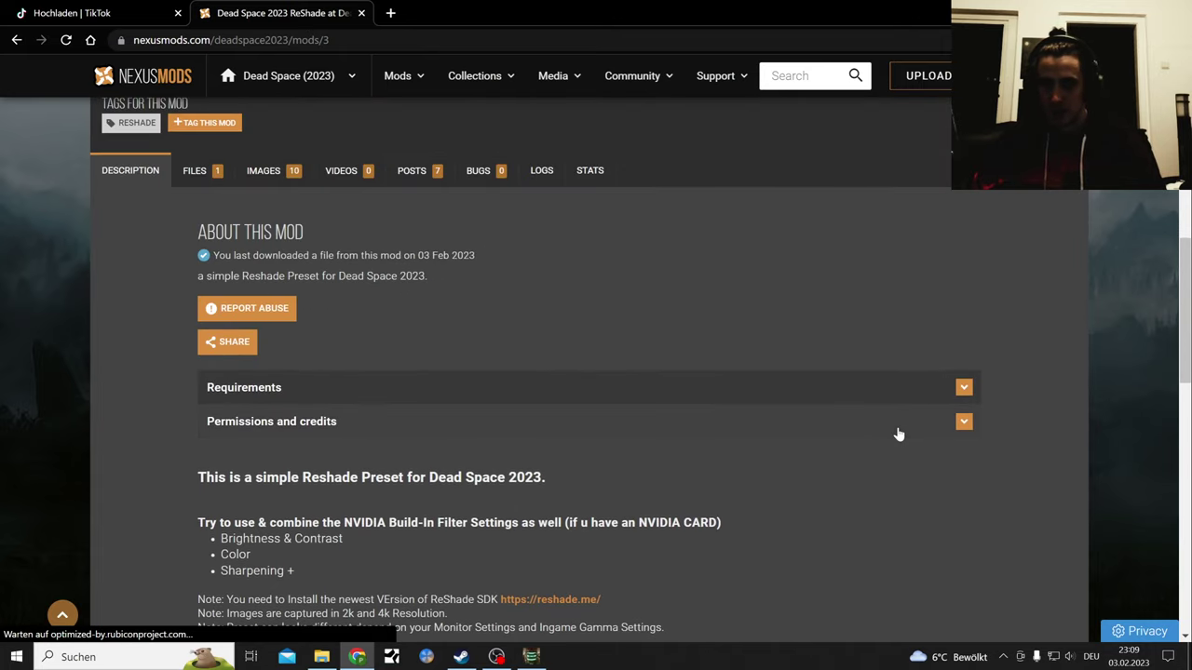
{"action": "scroll", "coordinate": [489, 316], "scroll_direction": "up", "scroll_amount": 5}
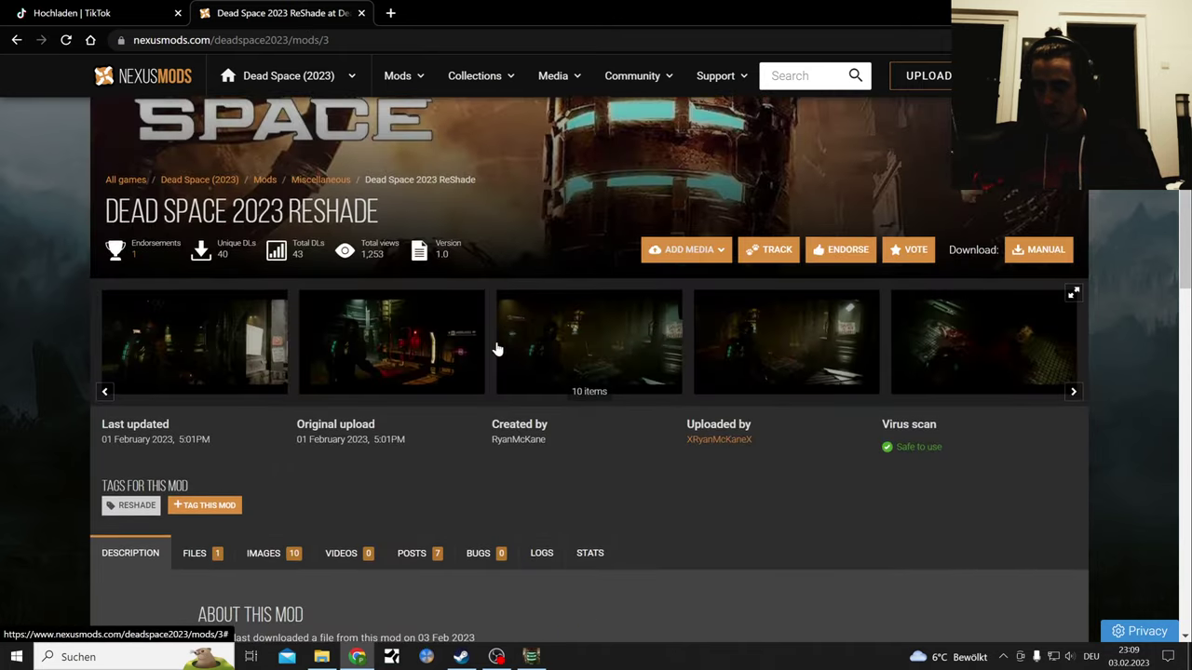
{"action": "scroll", "coordinate": [497, 347], "scroll_direction": "down", "scroll_amount": 4}
{"action": "scroll", "coordinate": [497, 348], "scroll_direction": "down", "scroll_amount": 3}
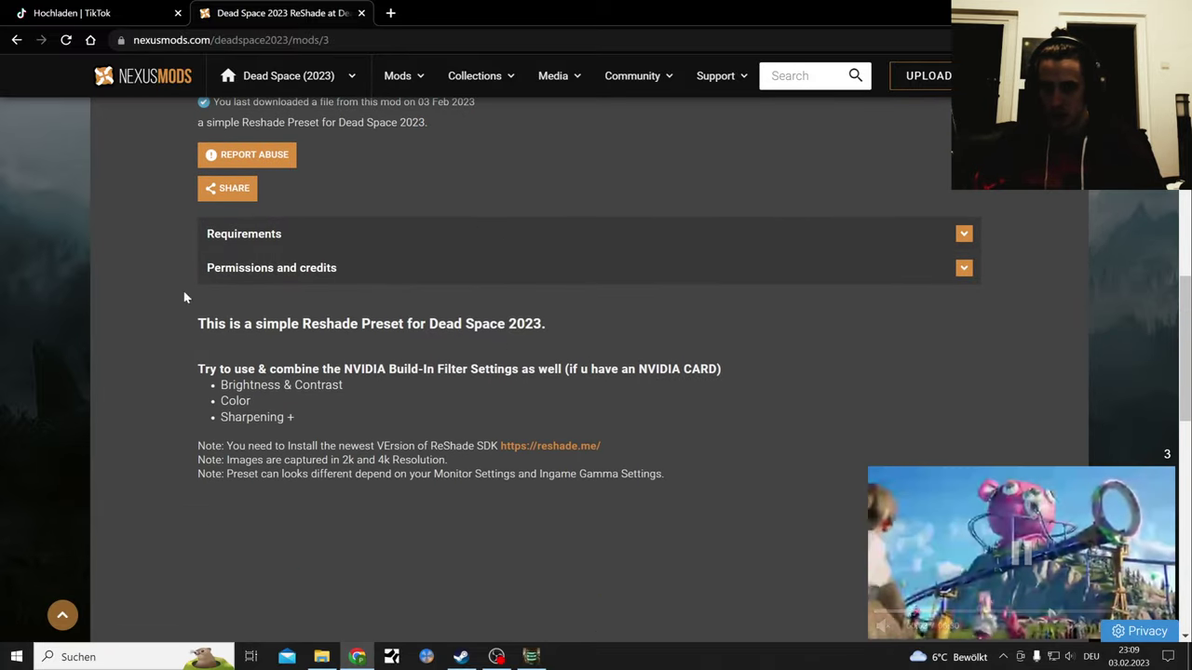
{"action": "left_click", "coordinate": [16, 40]}
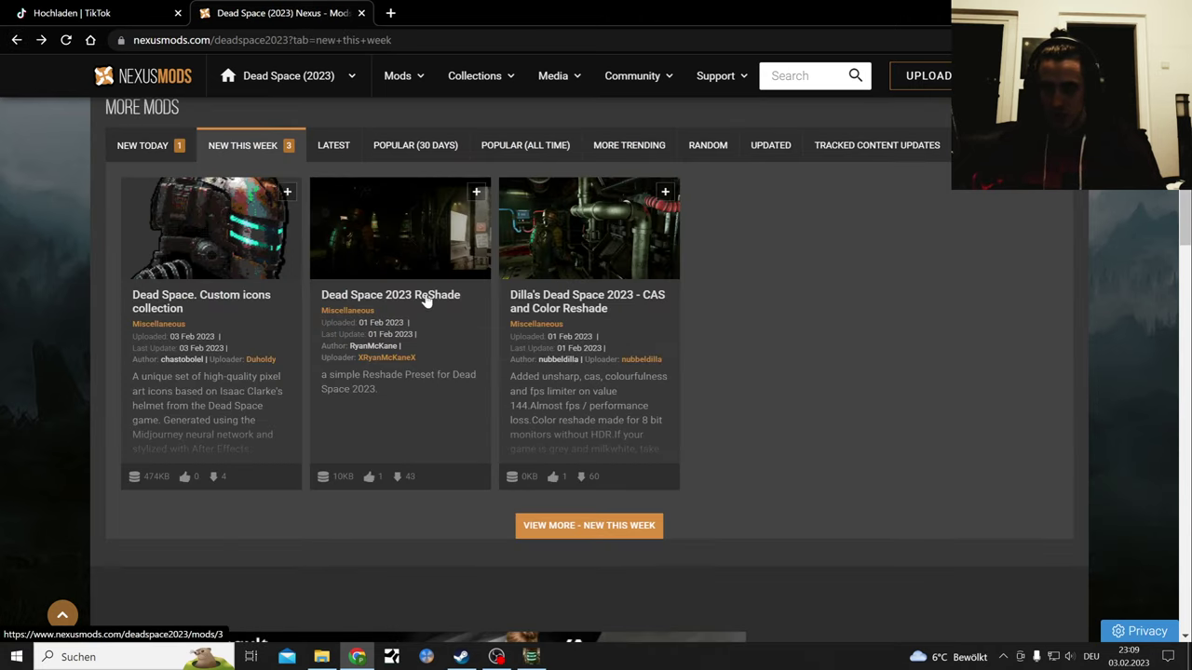
{"action": "left_click", "coordinate": [574, 307]}
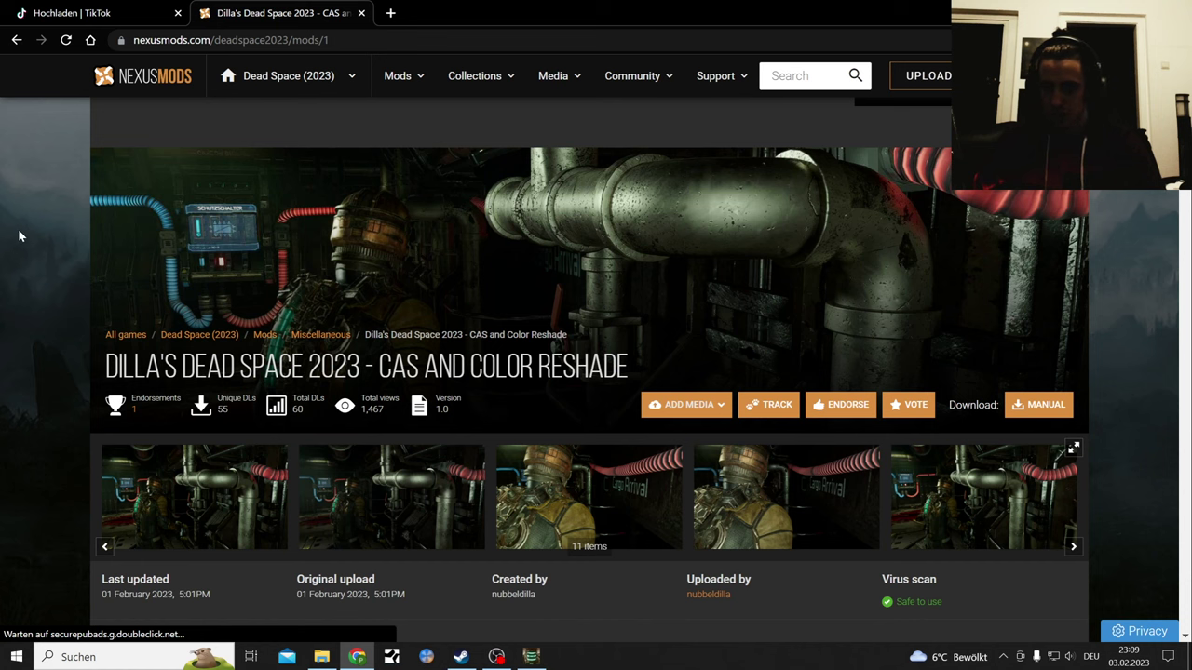
{"action": "left_click", "coordinate": [16, 39]}
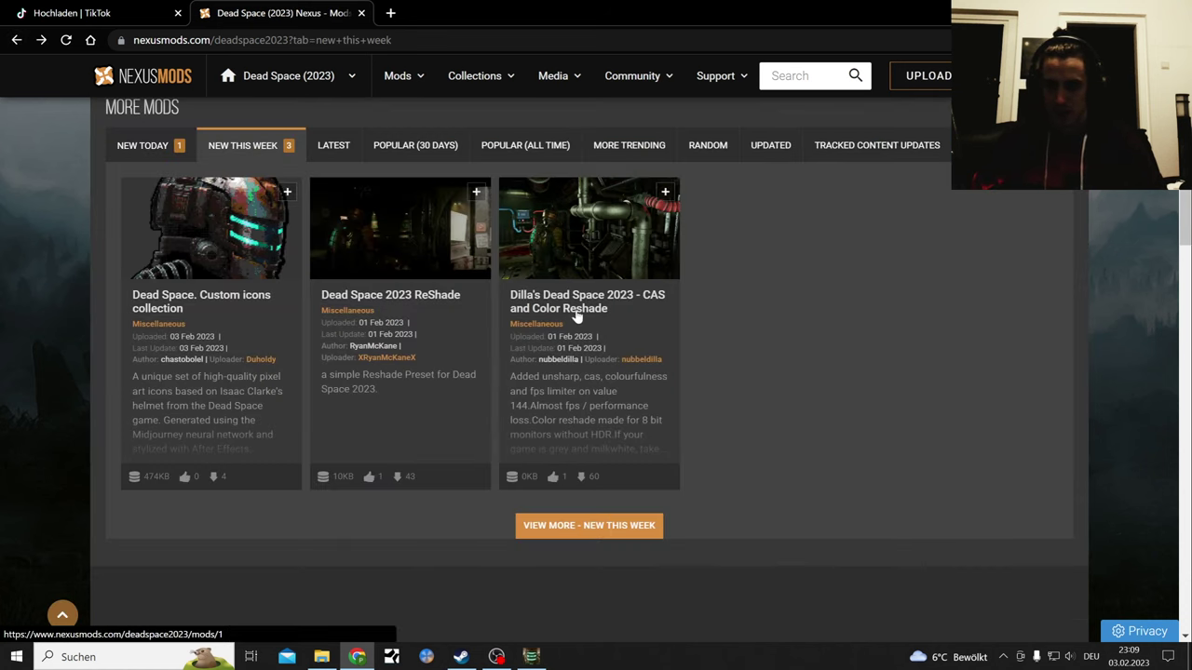
Pause Dead Space and minimize the windows to reveal the desktop
{"action": "left_click", "coordinate": [497, 657]}
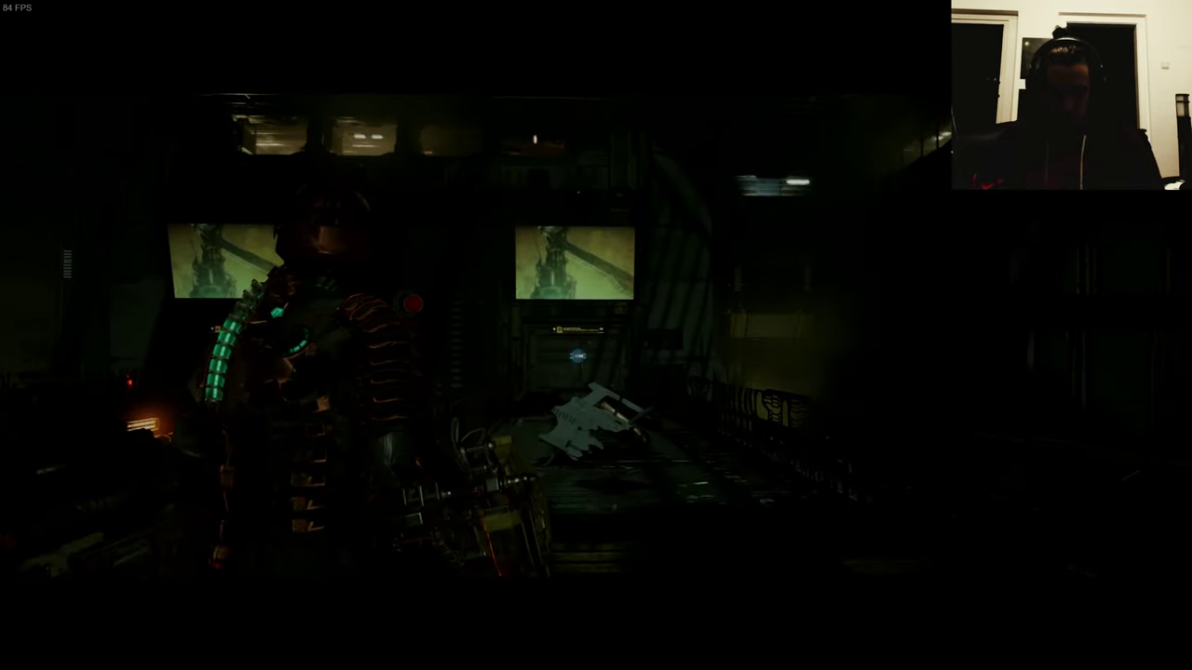
{"action": "key", "text": "Escape"}
{"action": "key", "text": "alt+Tab"}
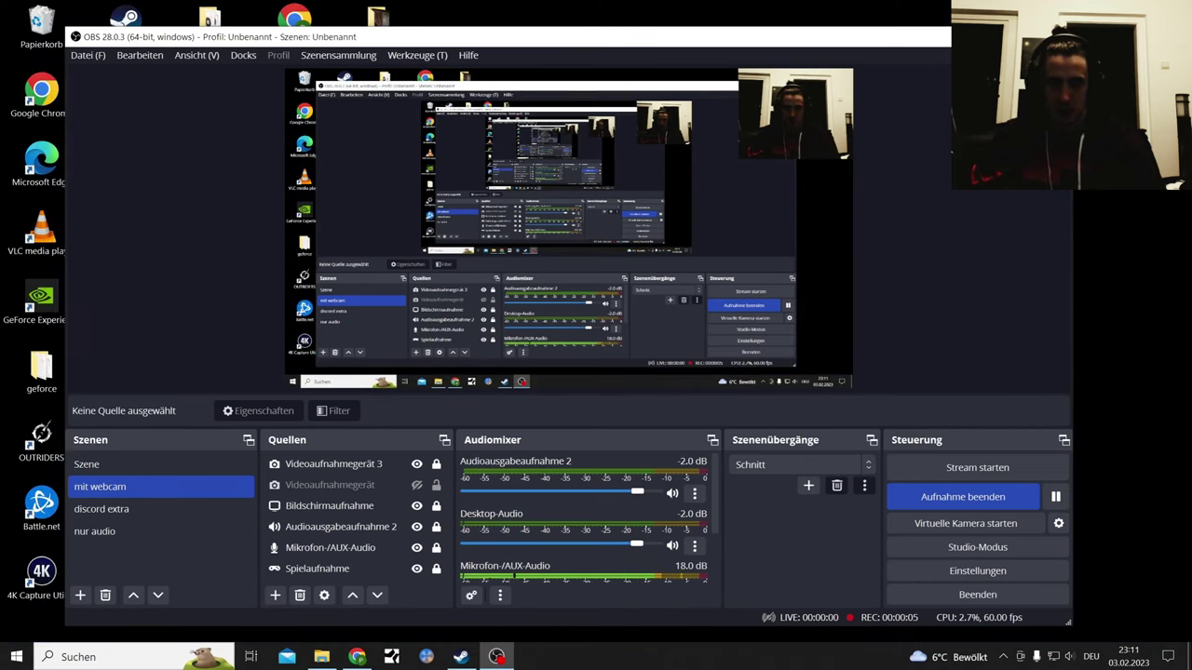
{"action": "key", "text": "super+d"}
Open E:\reshade-shaders through This PC and enlarge its Explorer window
{"action": "double_click", "coordinate": [41, 372]}
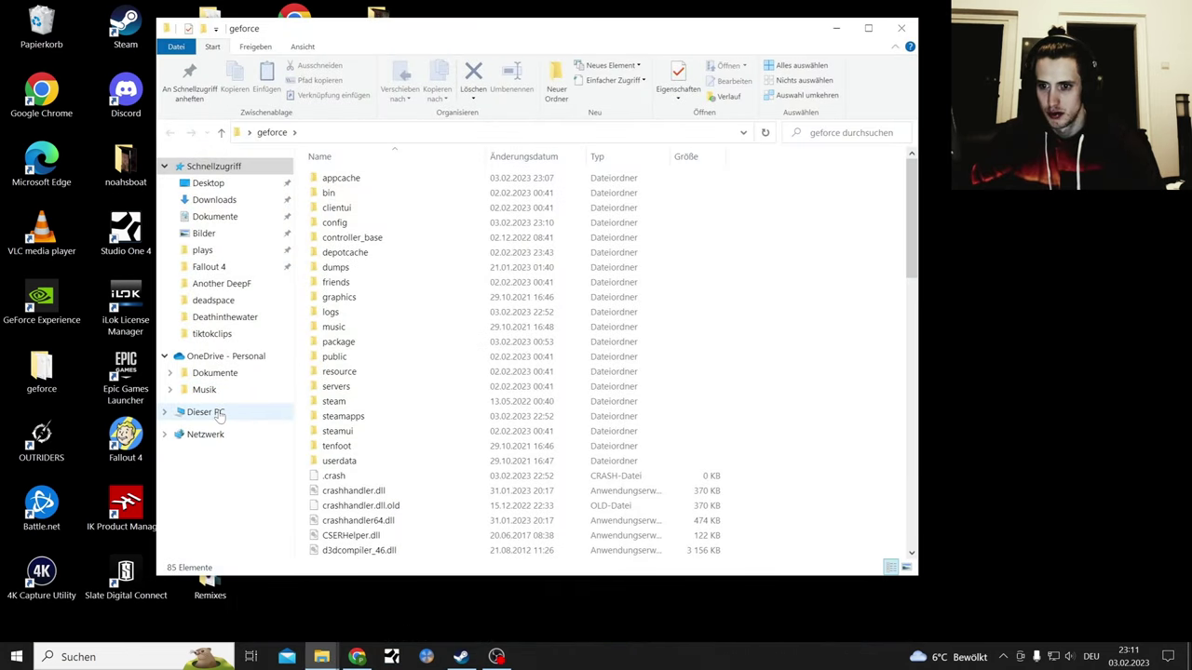
{"action": "left_click", "coordinate": [220, 413]}
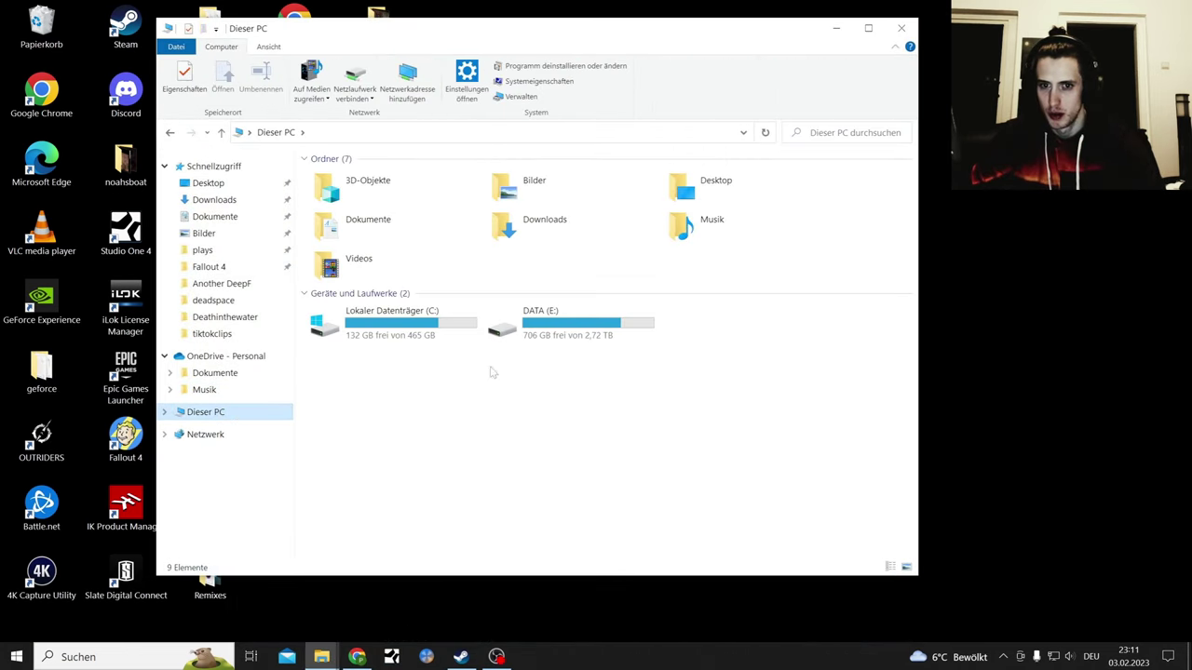
{"action": "double_click", "coordinate": [570, 330]}
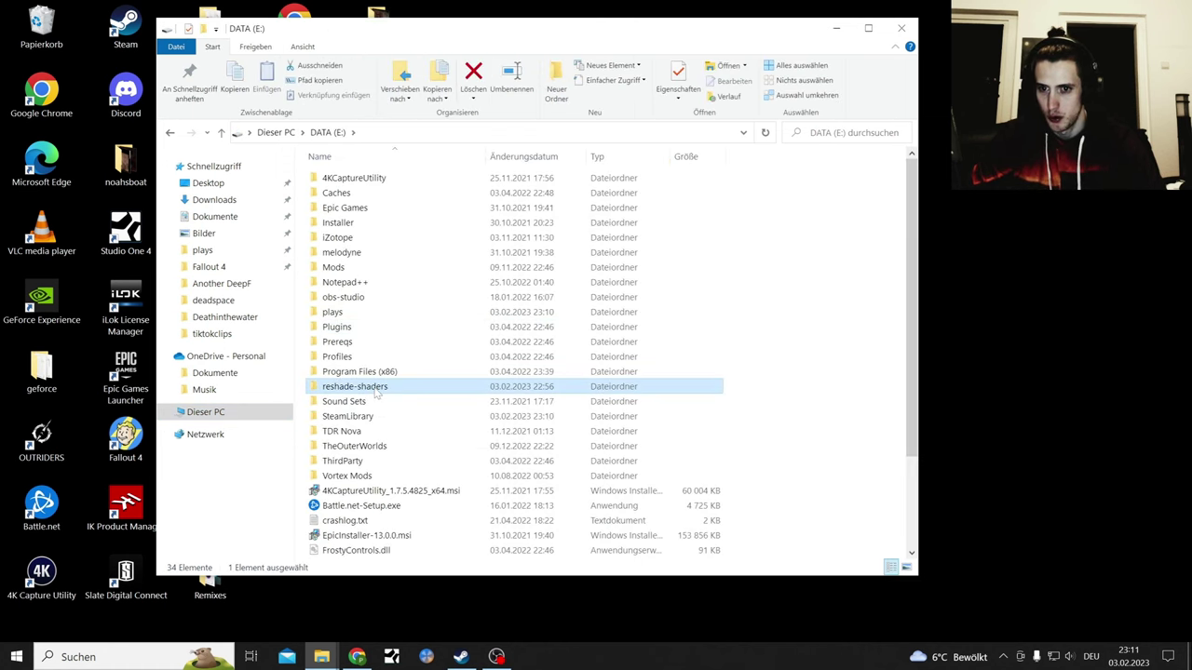
{"action": "double_click", "coordinate": [355, 386]}
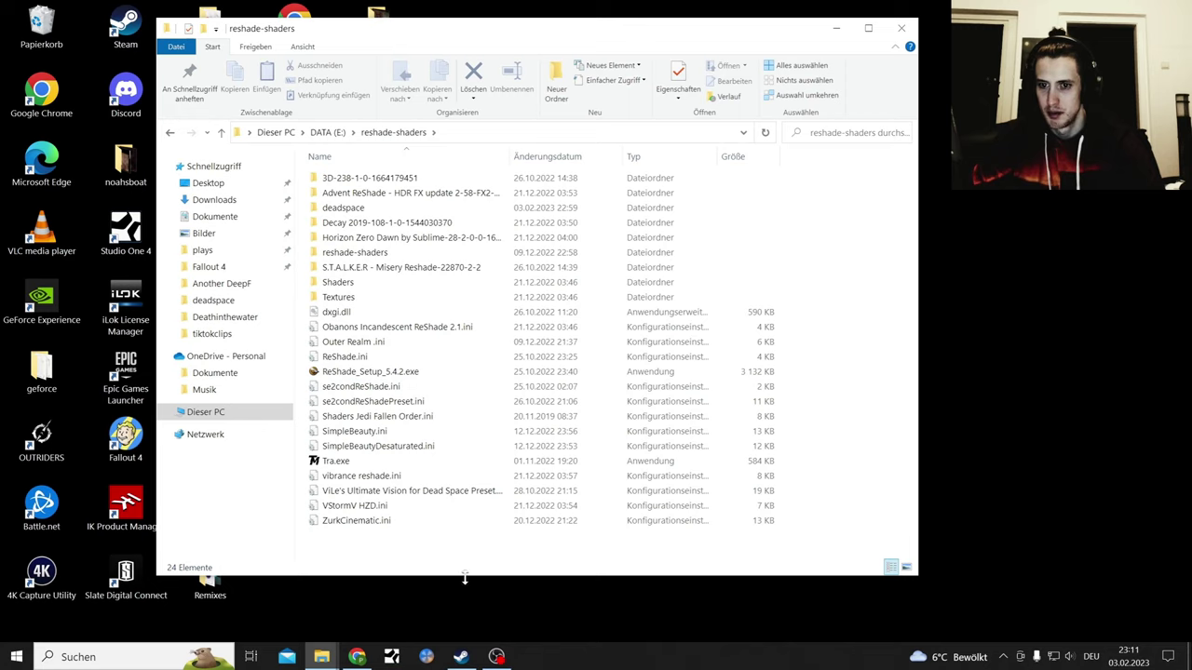
{"action": "left_click_drag", "start_coordinate": [917, 579], "coordinate": [1001, 605]}
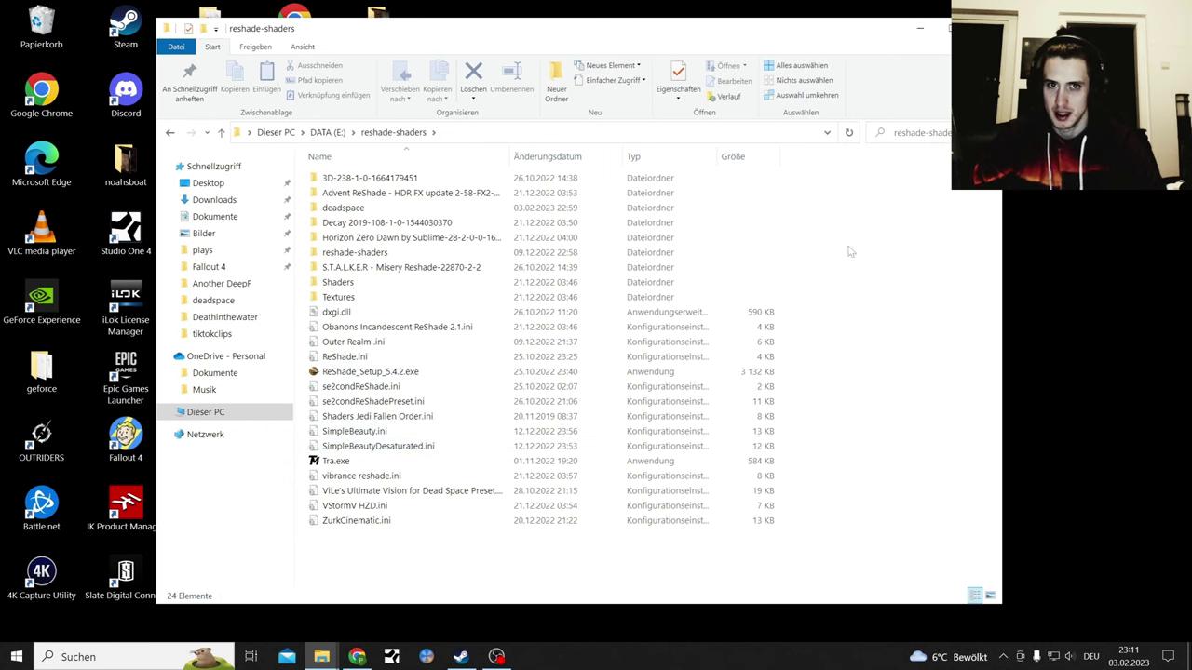
Open Dead Space's local game folder via Steam's Verwalten > Lokale Dateien durchsuchen
{"action": "left_click", "coordinate": [460, 656]}
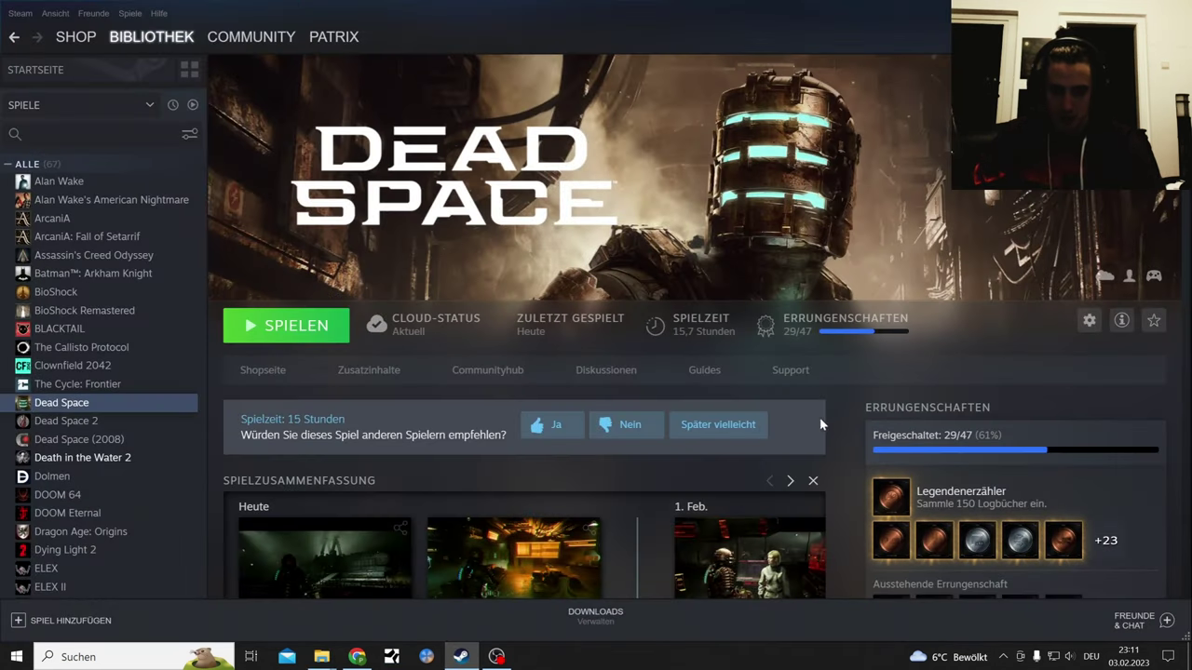
{"action": "left_click", "coordinate": [1091, 321]}
{"action": "mouse_move", "coordinate": [998, 387]}
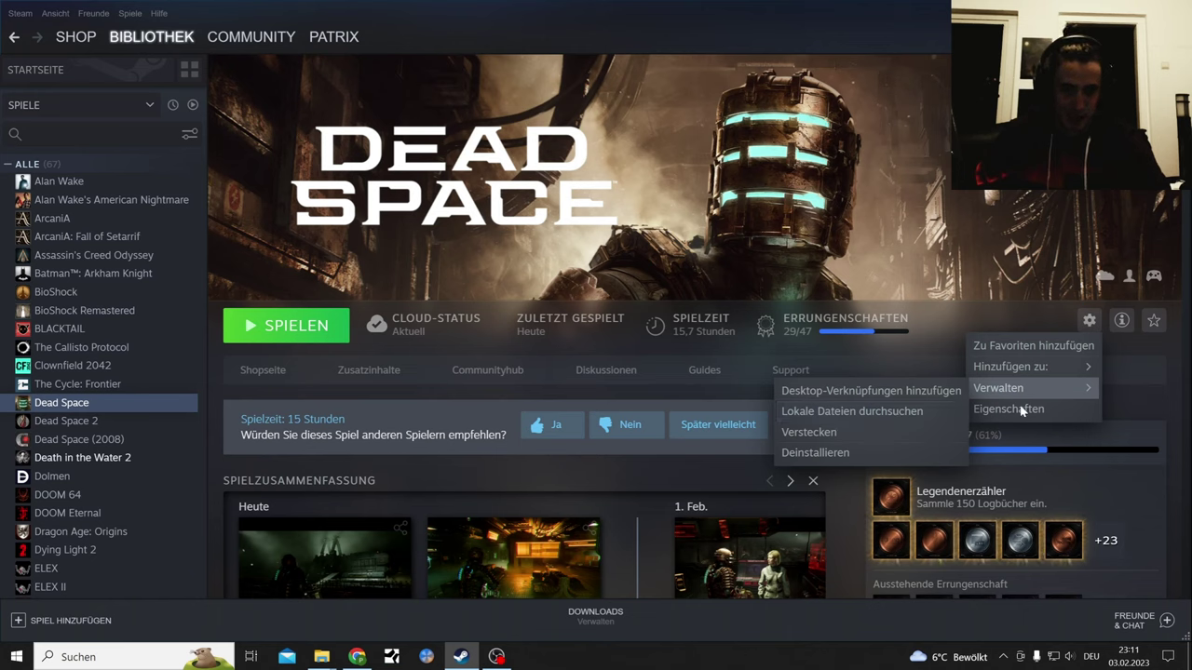
{"action": "left_click", "coordinate": [887, 413]}
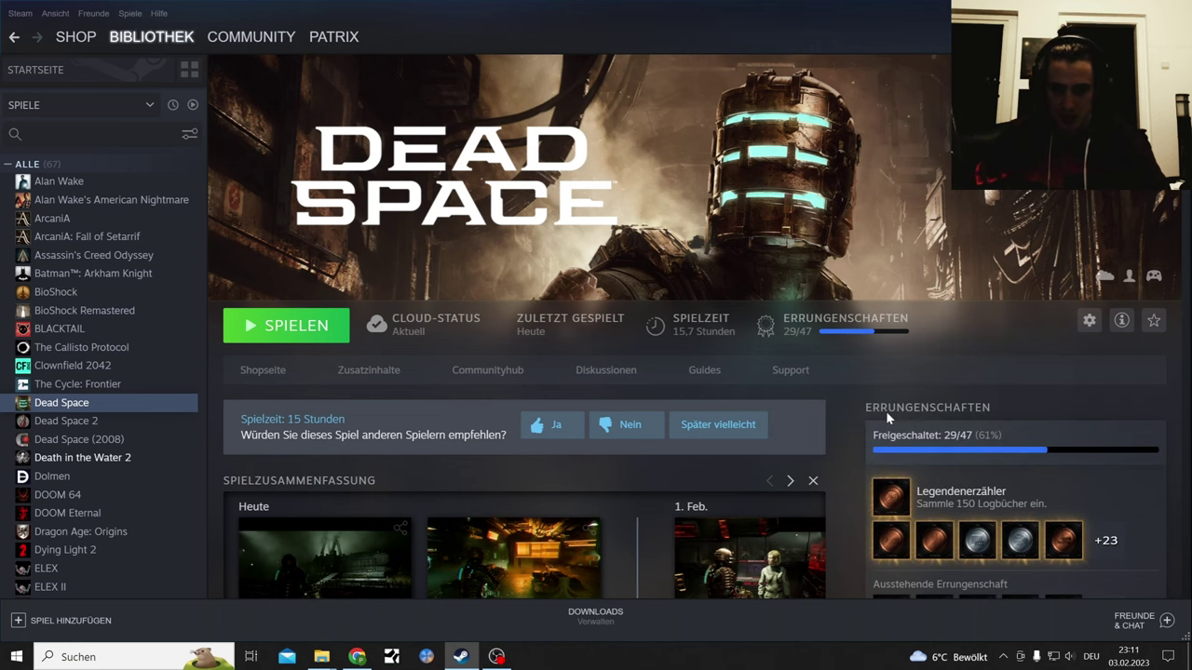
{"action": "left_click", "coordinate": [321, 657]}
{"action": "left_click", "coordinate": [437, 559]}
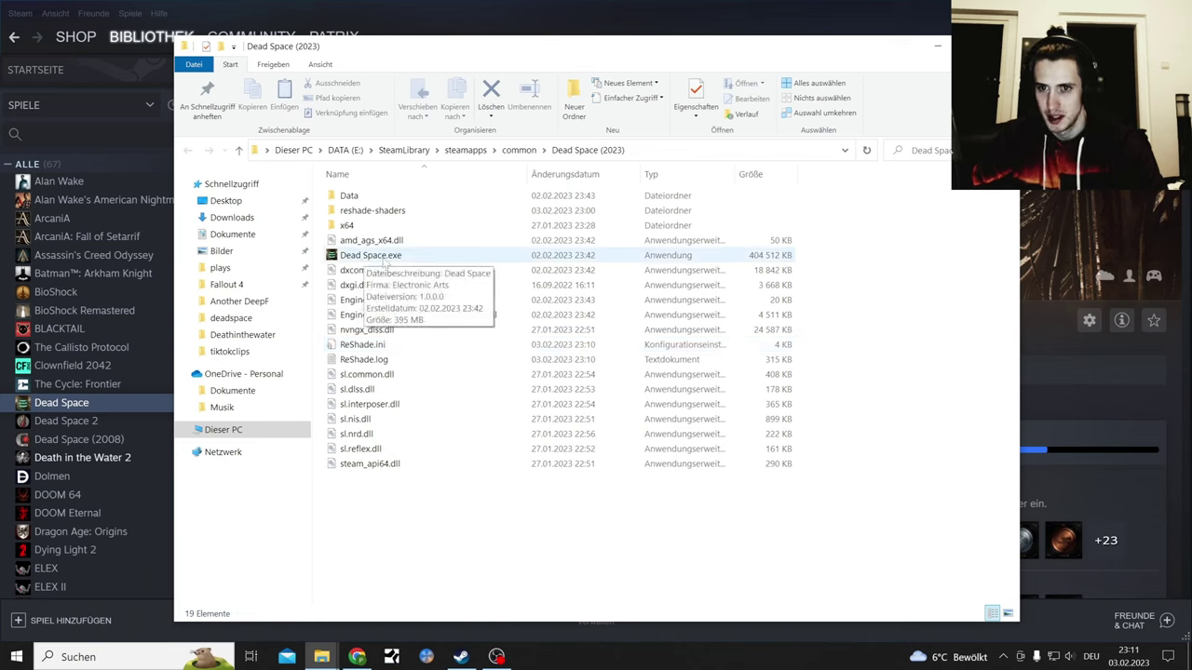
Look inside reshade-shaders\Textures, return to the Dead Space folder, then bring Nexus Mods forward
{"action": "left_click", "coordinate": [382, 210]}
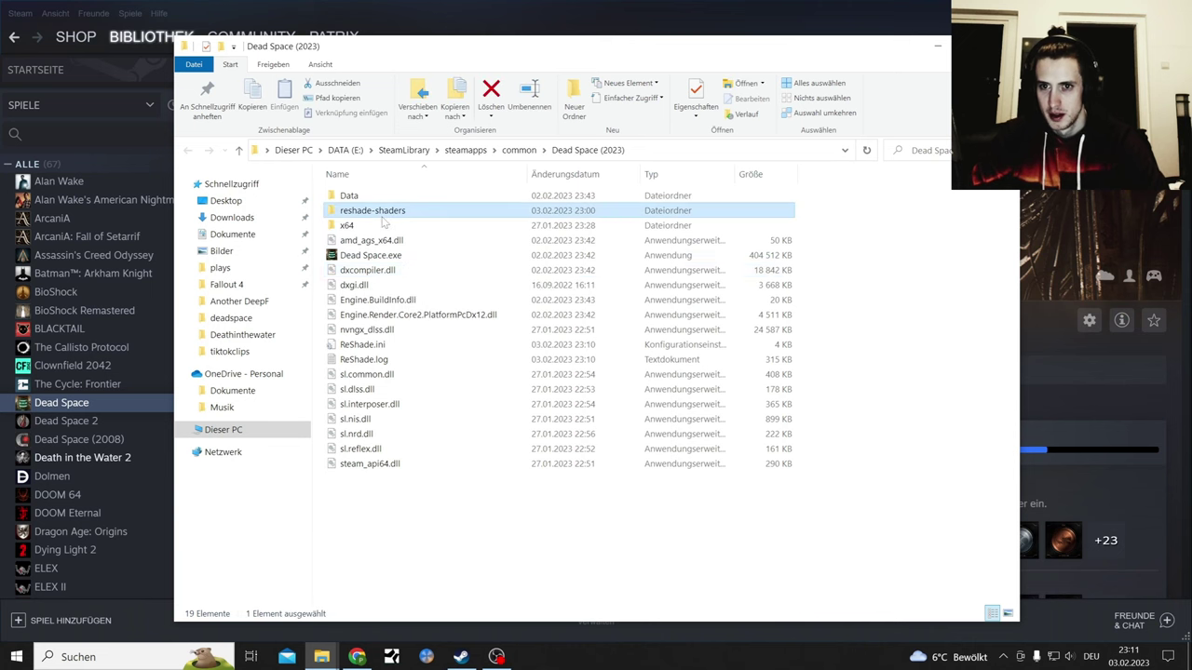
{"action": "double_click", "coordinate": [382, 210]}
{"action": "double_click", "coordinate": [384, 212]}
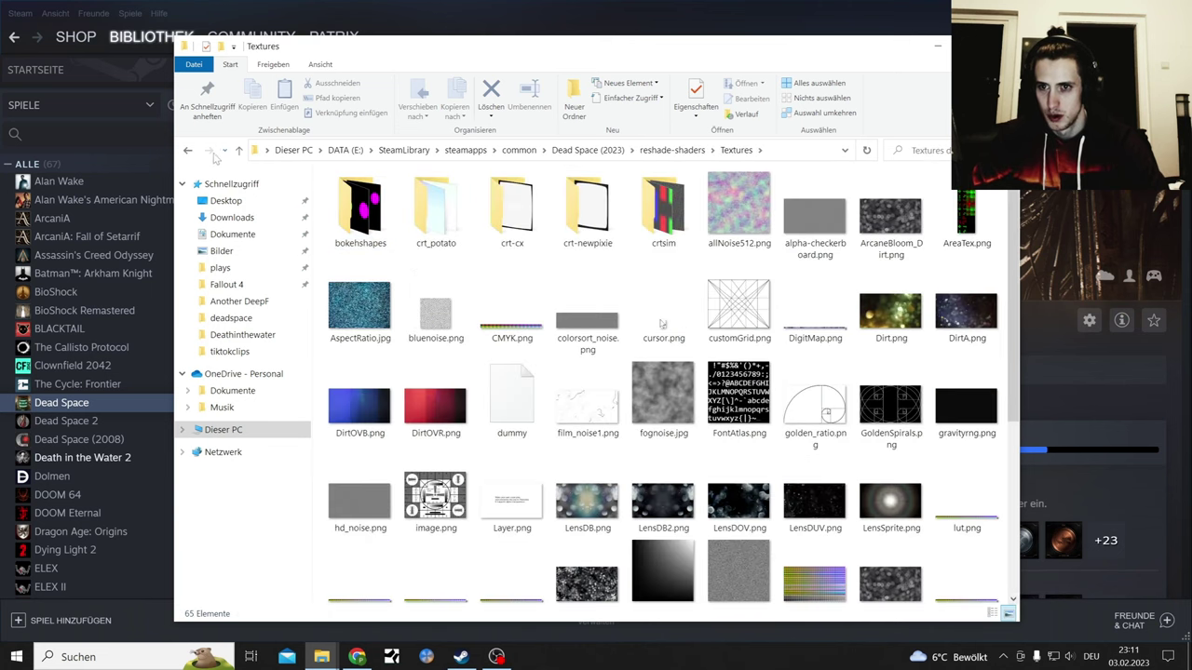
{"action": "left_click", "coordinate": [188, 150]}
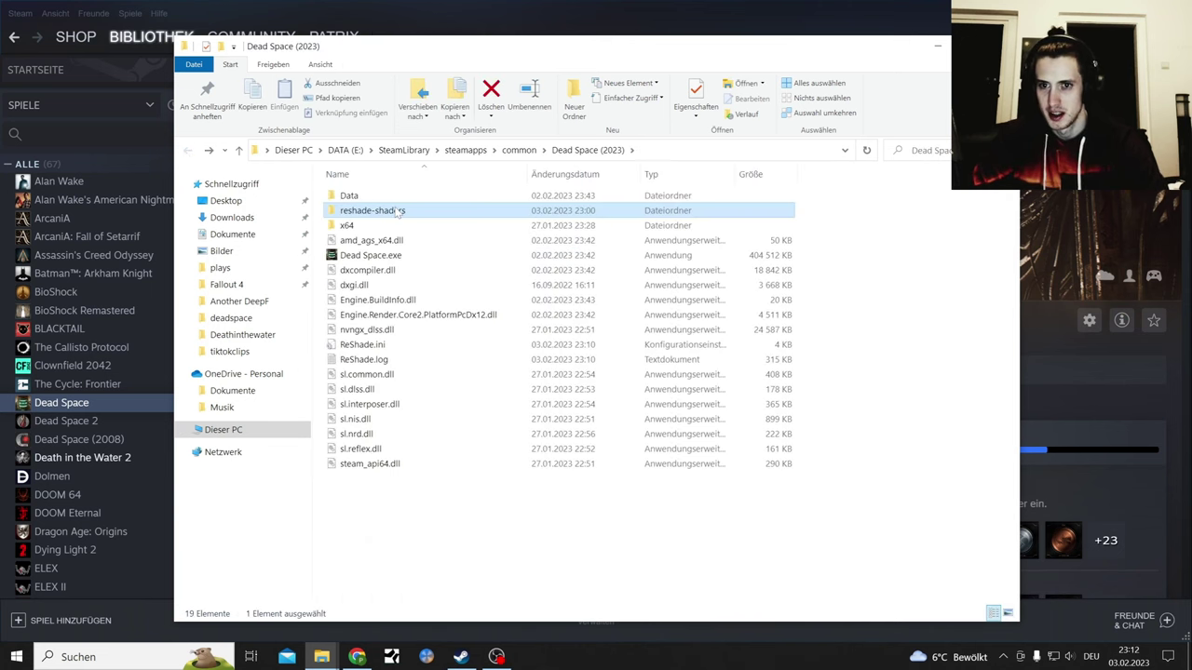
{"action": "left_click", "coordinate": [558, 548]}
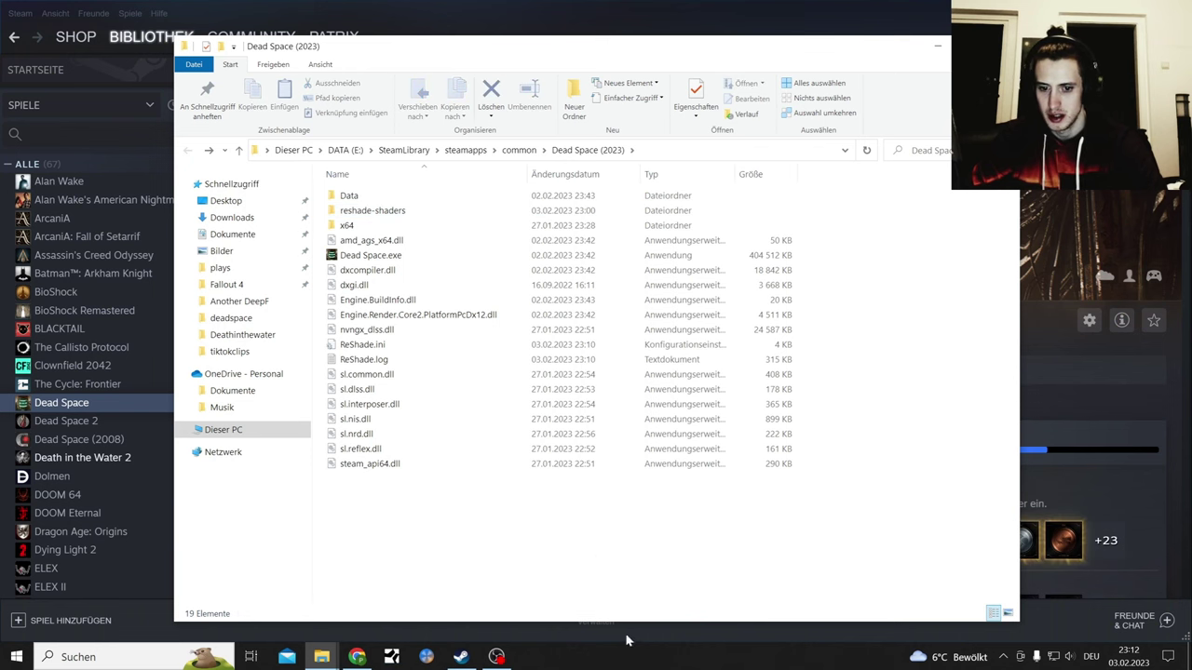
{"action": "left_click", "coordinate": [357, 657]}
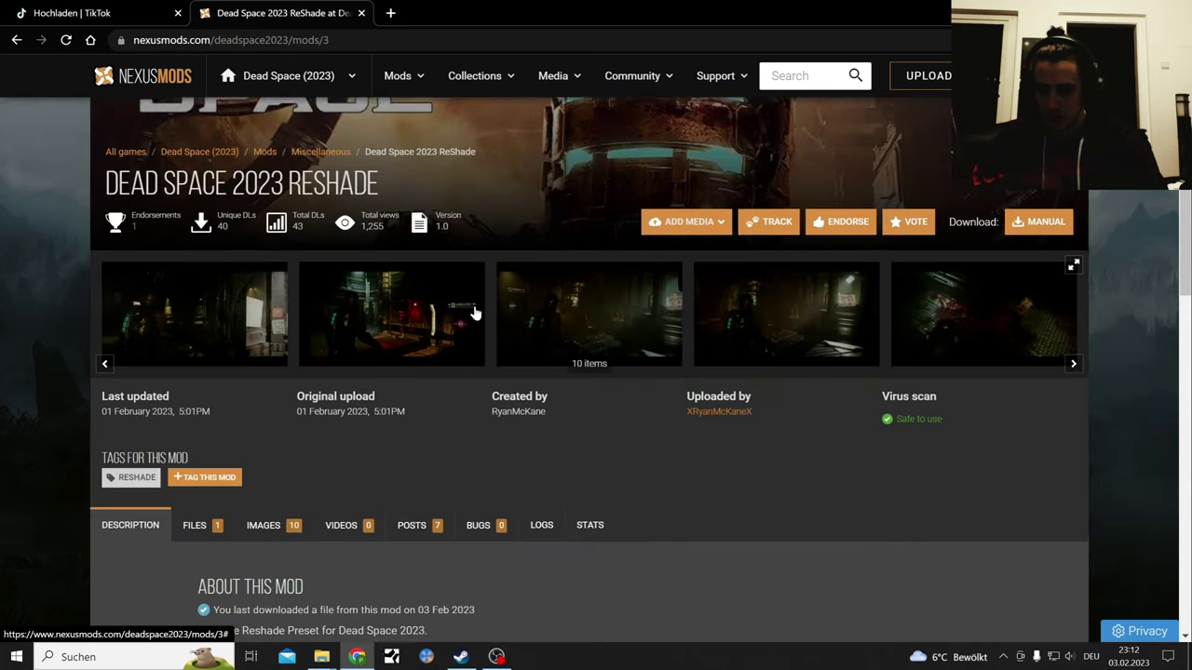
{"action": "scroll", "coordinate": [474, 305], "scroll_direction": "down", "scroll_amount": 5}
{"action": "scroll", "coordinate": [474, 304], "scroll_direction": "down", "scroll_amount": 5}
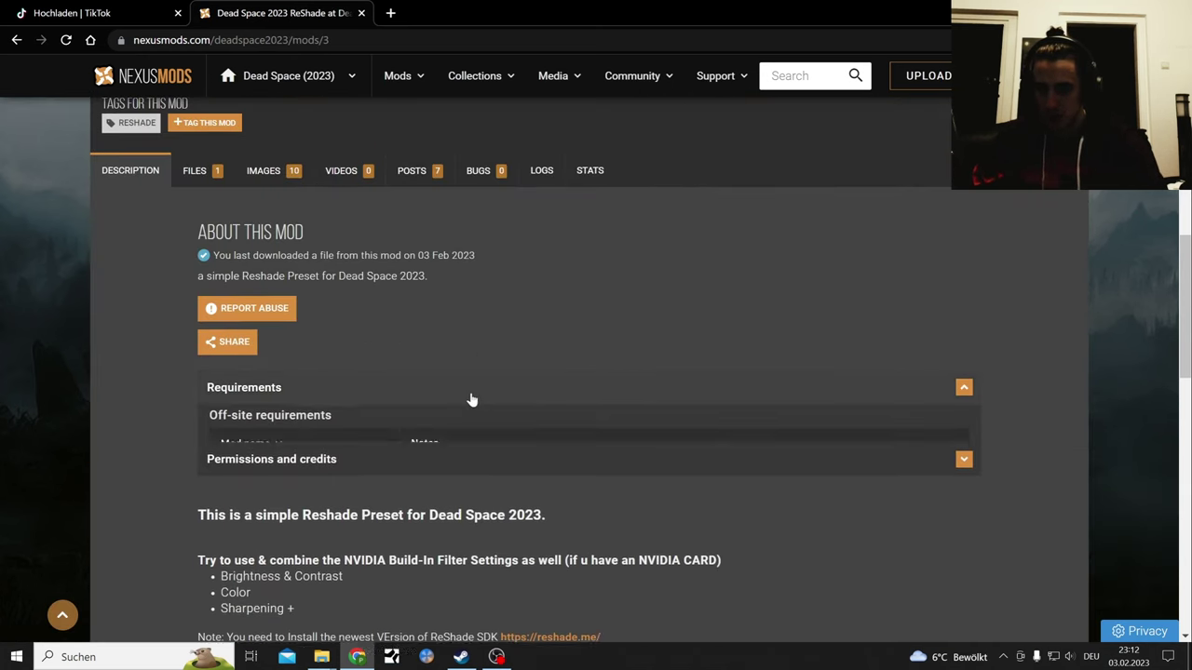
{"action": "scroll", "coordinate": [472, 401], "scroll_direction": "down", "scroll_amount": 1}
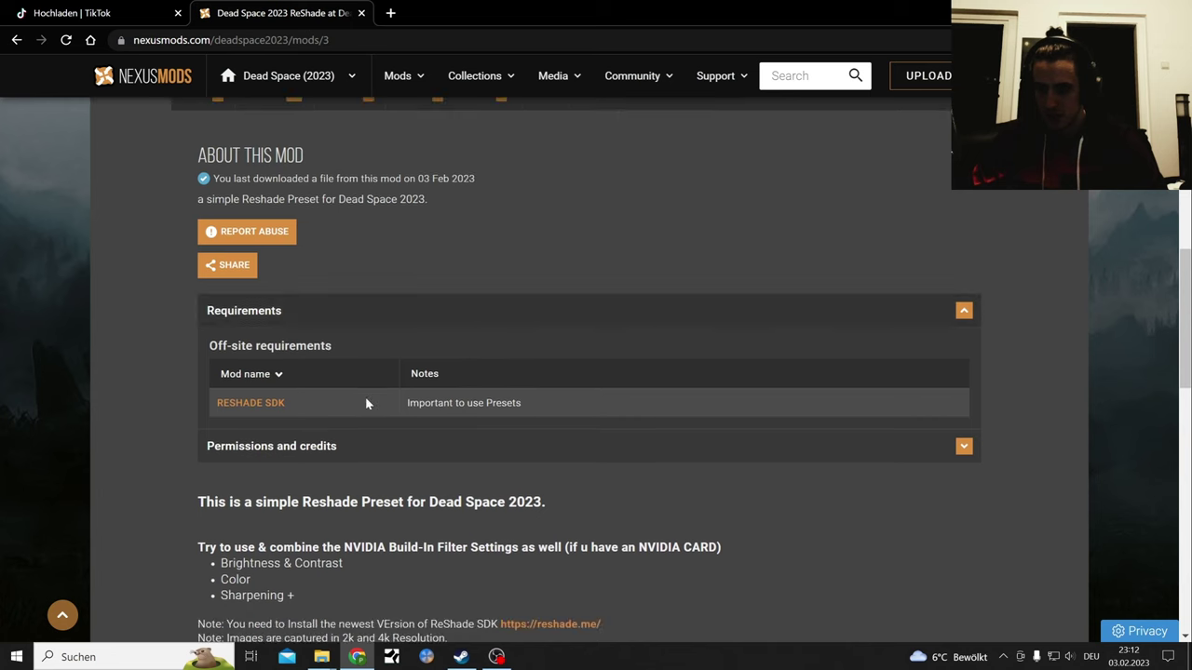
Open the RESHADE SDK requirement's website and jump to its 5.6.0 Download section
{"action": "left_click", "coordinate": [269, 407]}
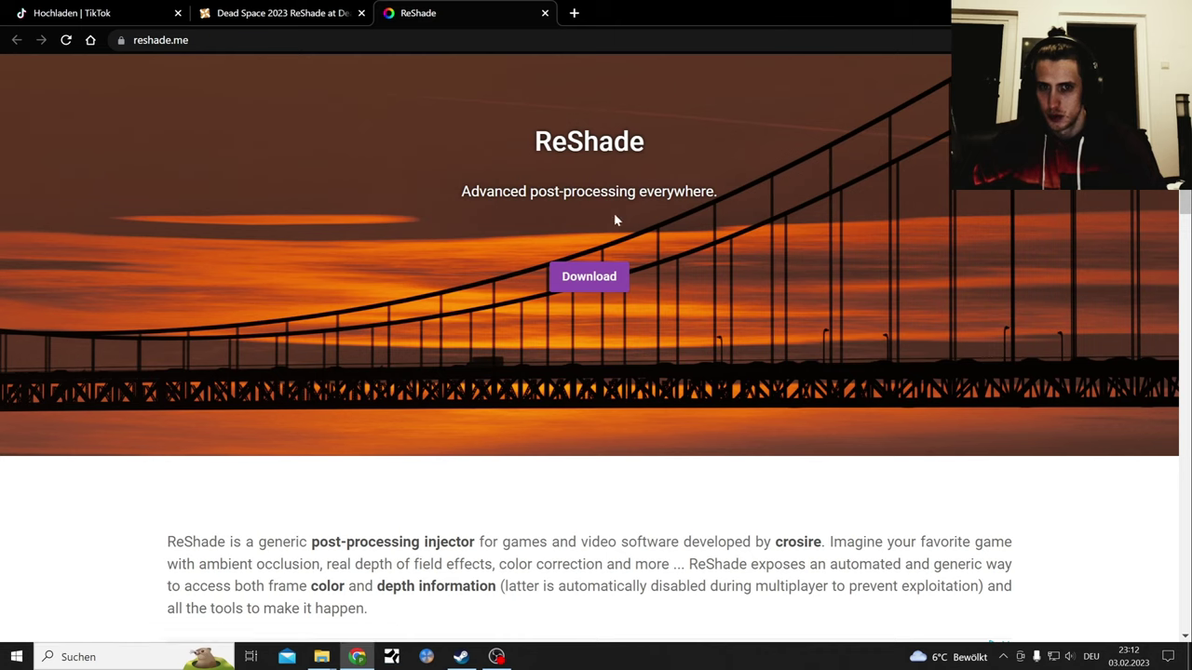
{"action": "left_click", "coordinate": [610, 286]}
{"action": "scroll", "coordinate": [611, 287], "scroll_direction": "down", "scroll_amount": 2}
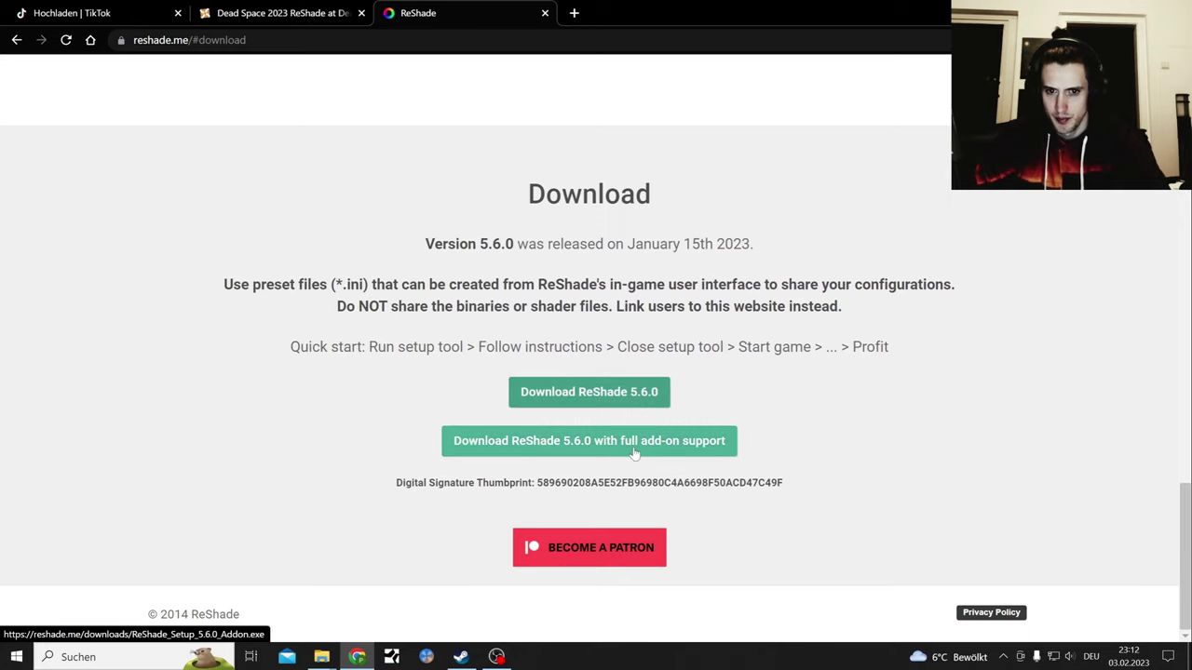
Save the ReShade 5.6.0 installer to the Downloads folder
{"action": "left_click", "coordinate": [588, 391]}
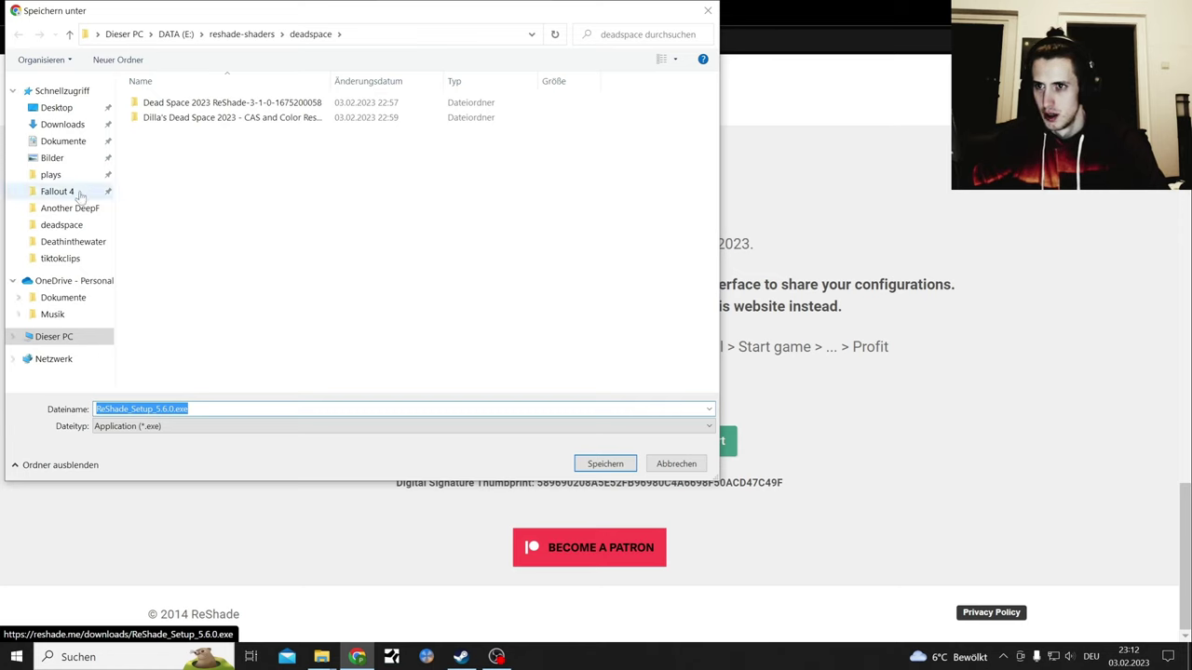
{"action": "left_click", "coordinate": [63, 124]}
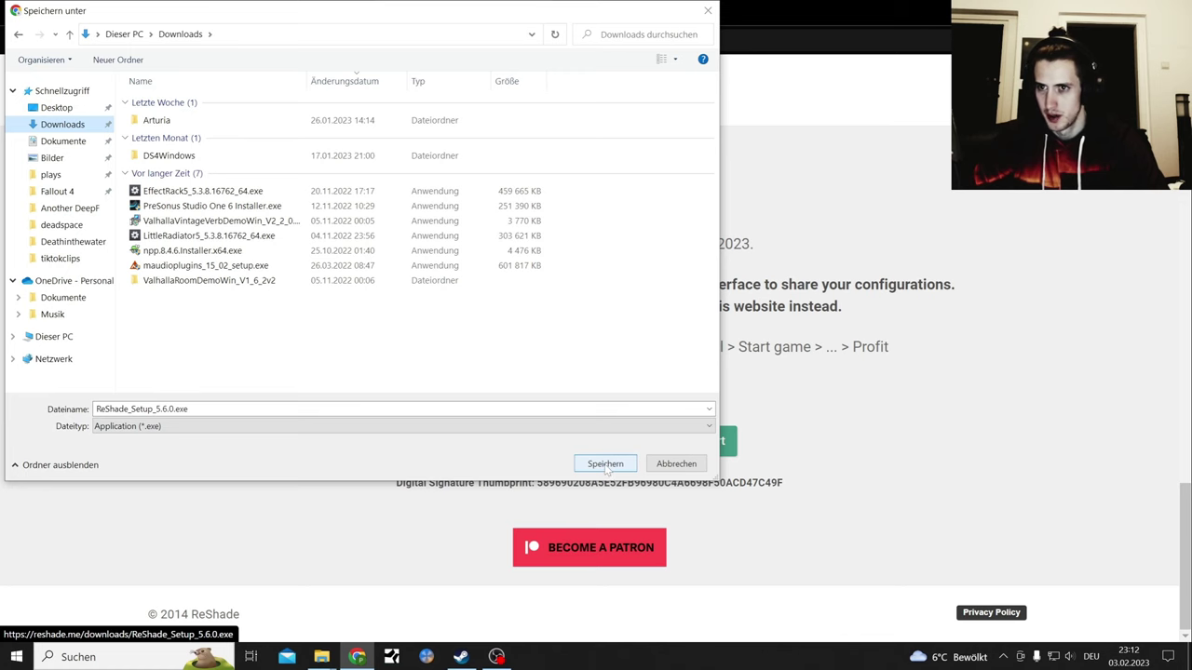
{"action": "left_click", "coordinate": [605, 464]}
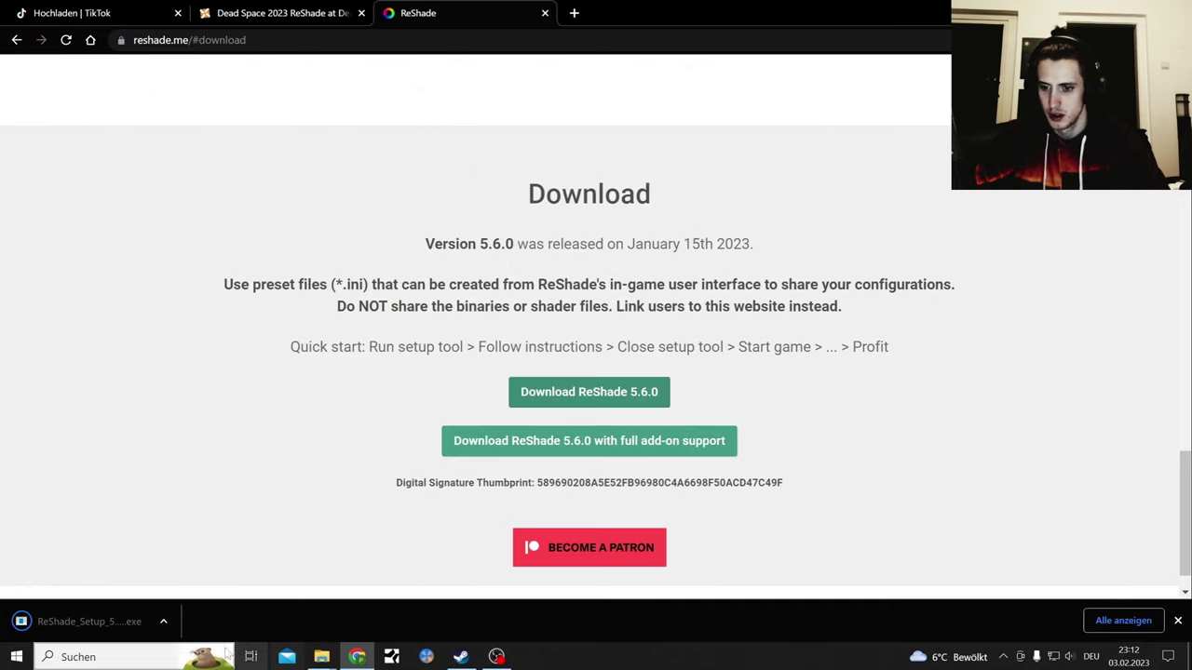
Cut ReShade_Setup_5.6.0.exe from Downloads and bring up the Dead Space (2023) folder
{"action": "left_click", "coordinate": [164, 621]}
{"action": "left_click", "coordinate": [223, 572]}
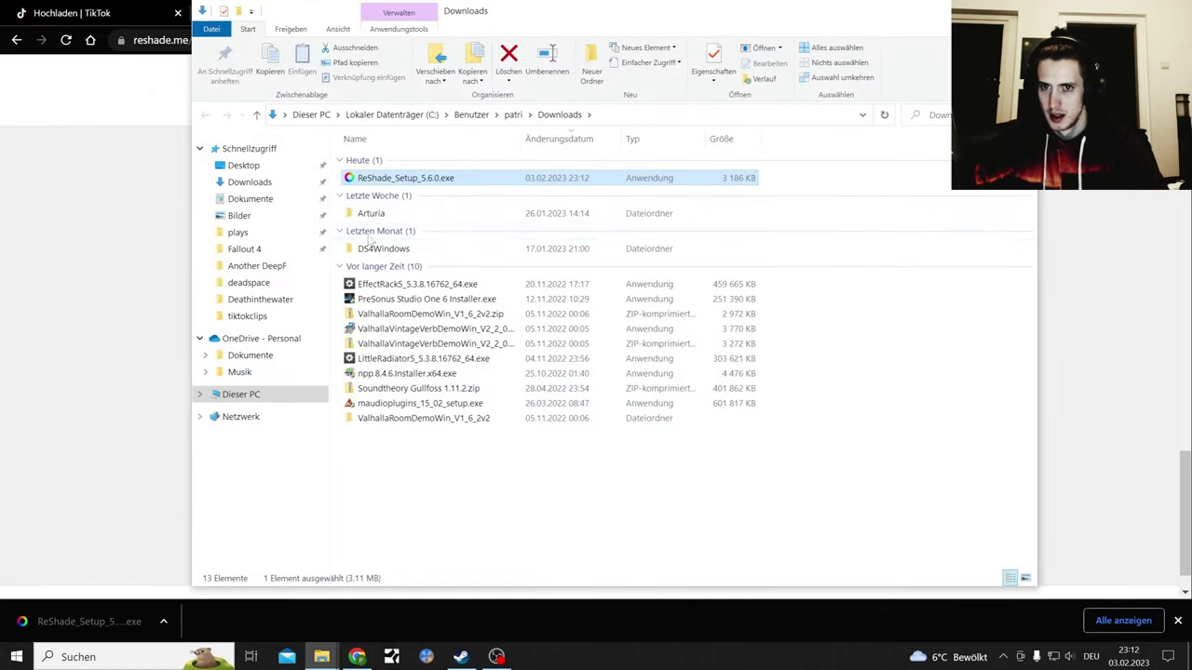
{"action": "right_click", "coordinate": [410, 178]}
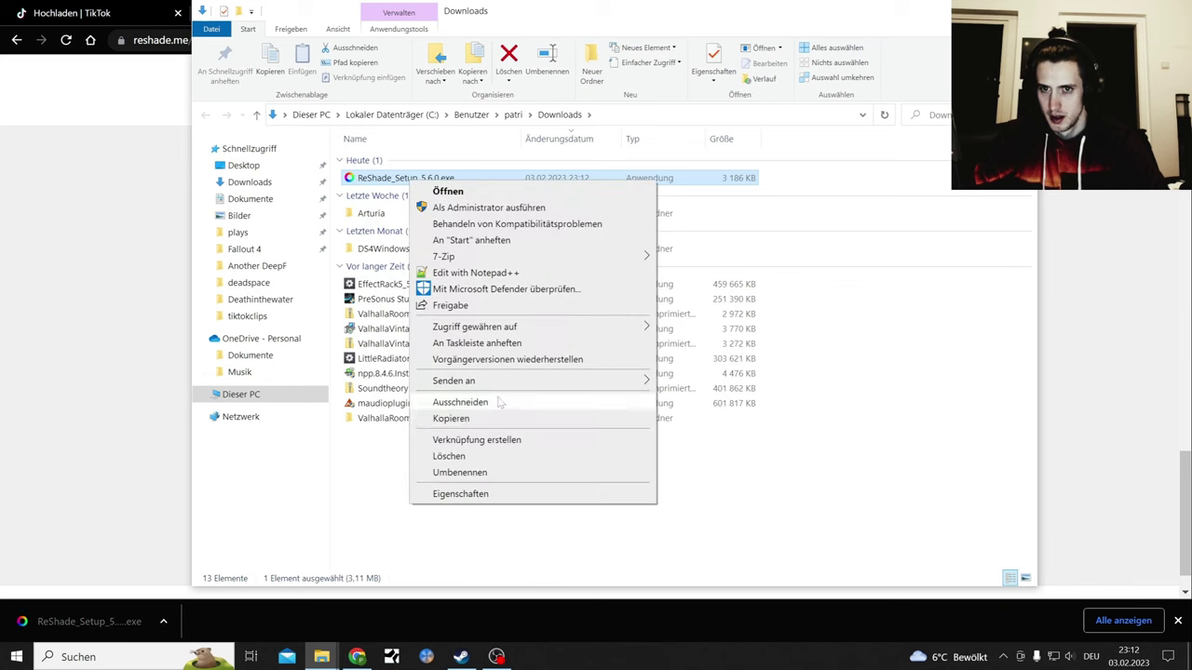
{"action": "left_click", "coordinate": [460, 402]}
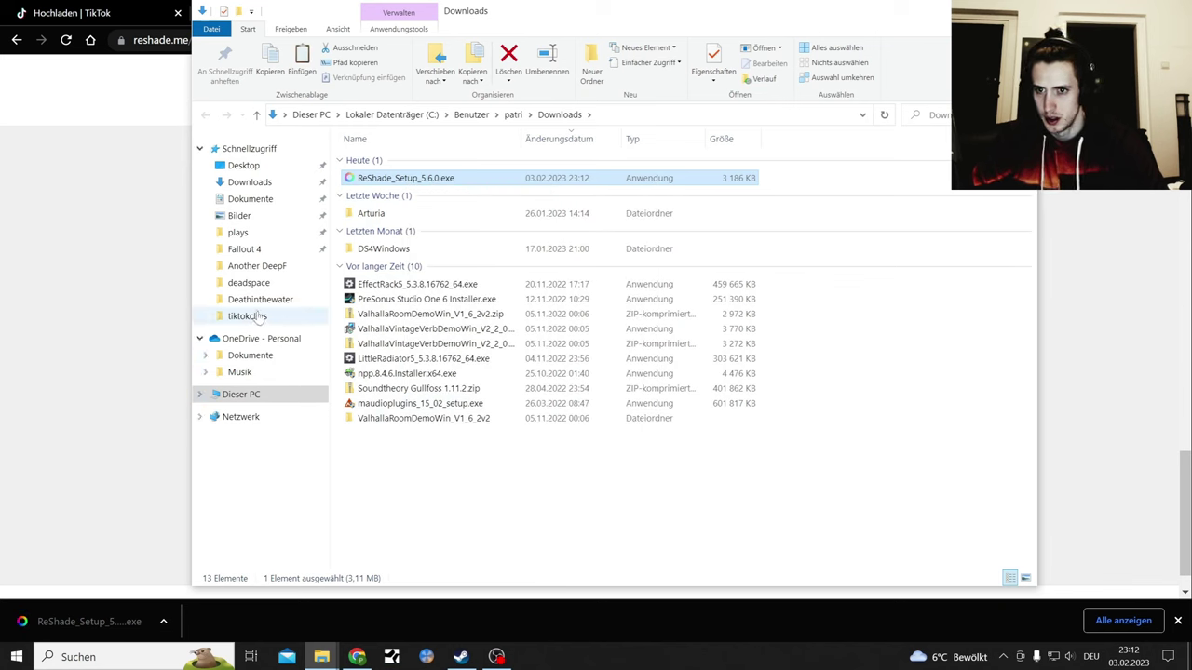
{"action": "mouse_move", "coordinate": [322, 656]}
{"action": "left_click", "coordinate": [365, 556]}
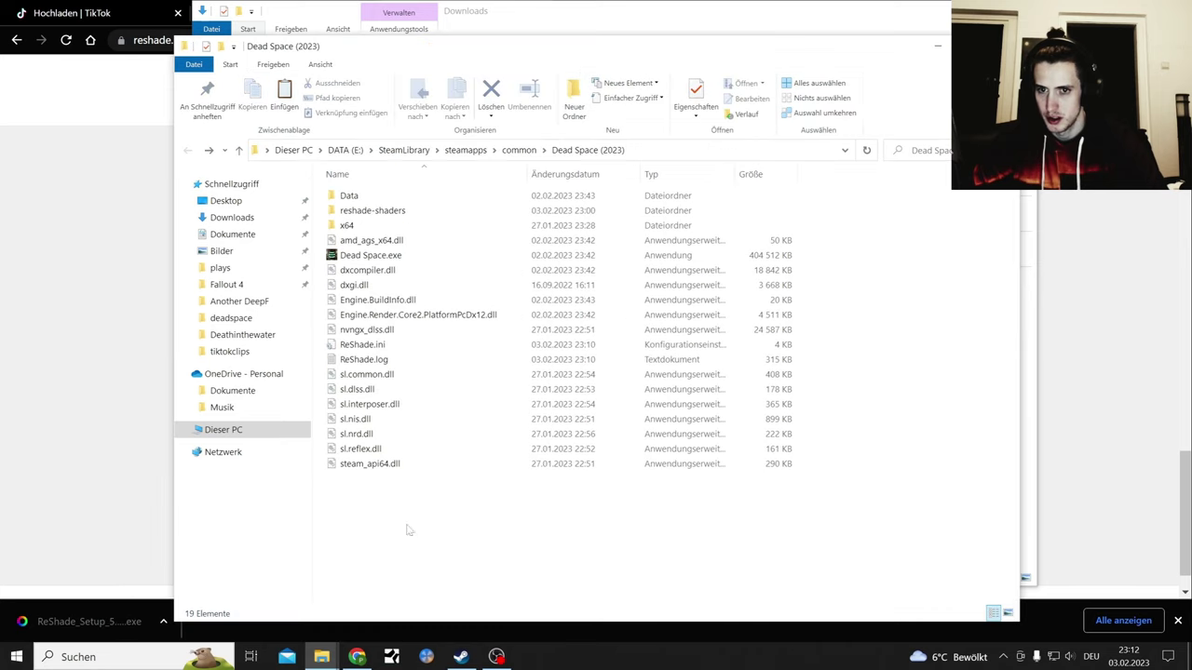
Paste the ReShade installer into the game folder and create a 'mods reshades' folder
{"action": "right_click", "coordinate": [456, 538]}
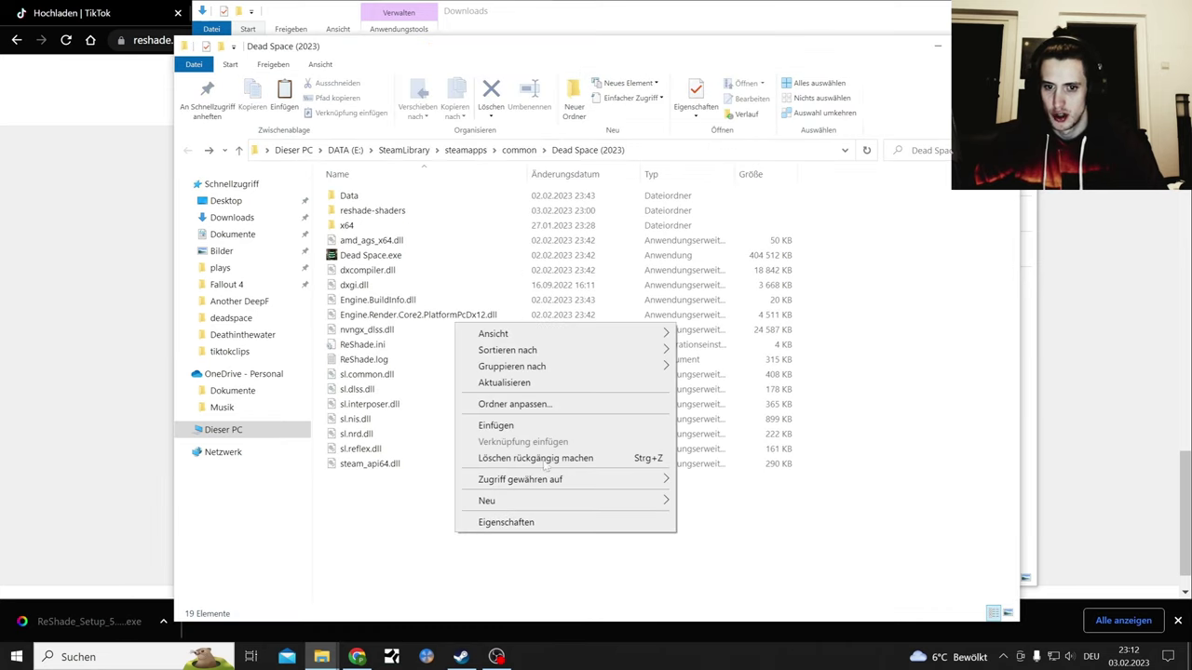
{"action": "left_click", "coordinate": [502, 432]}
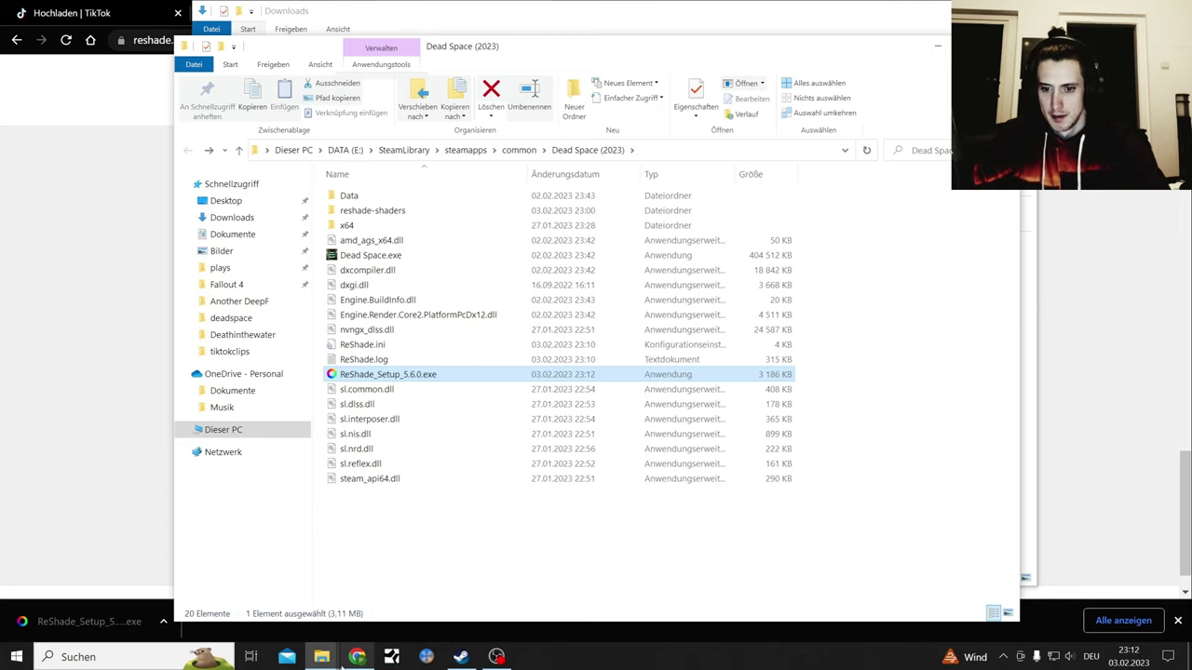
{"action": "right_click", "coordinate": [529, 547]}
{"action": "mouse_move", "coordinate": [561, 504]}
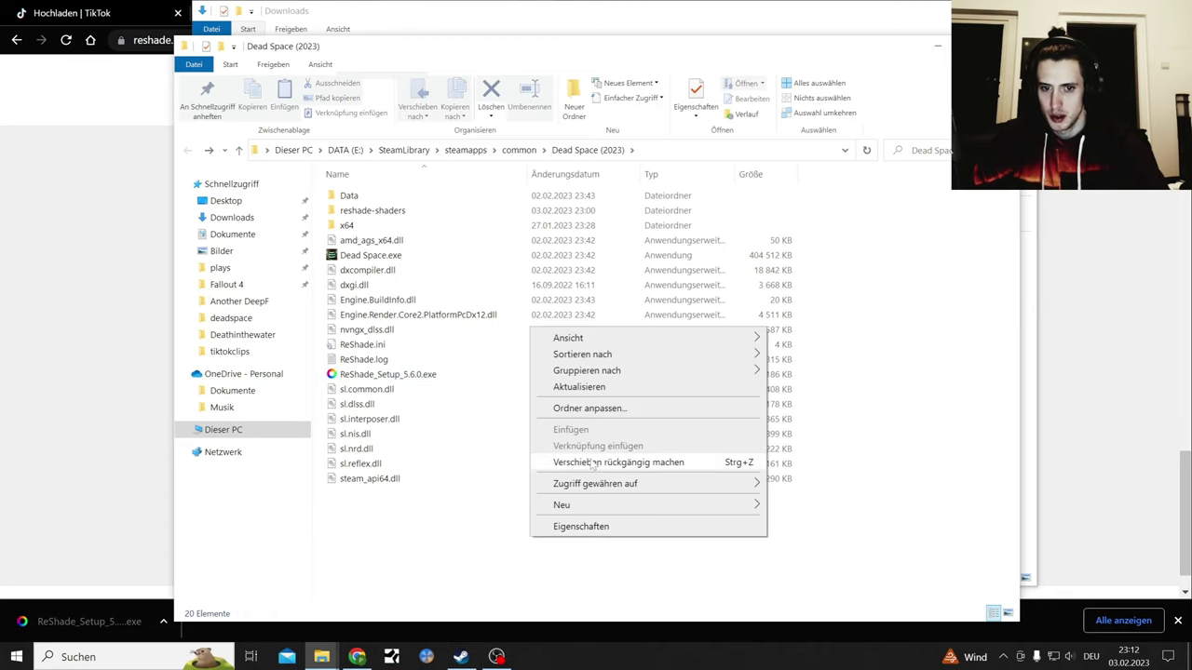
{"action": "left_click", "coordinate": [802, 507]}
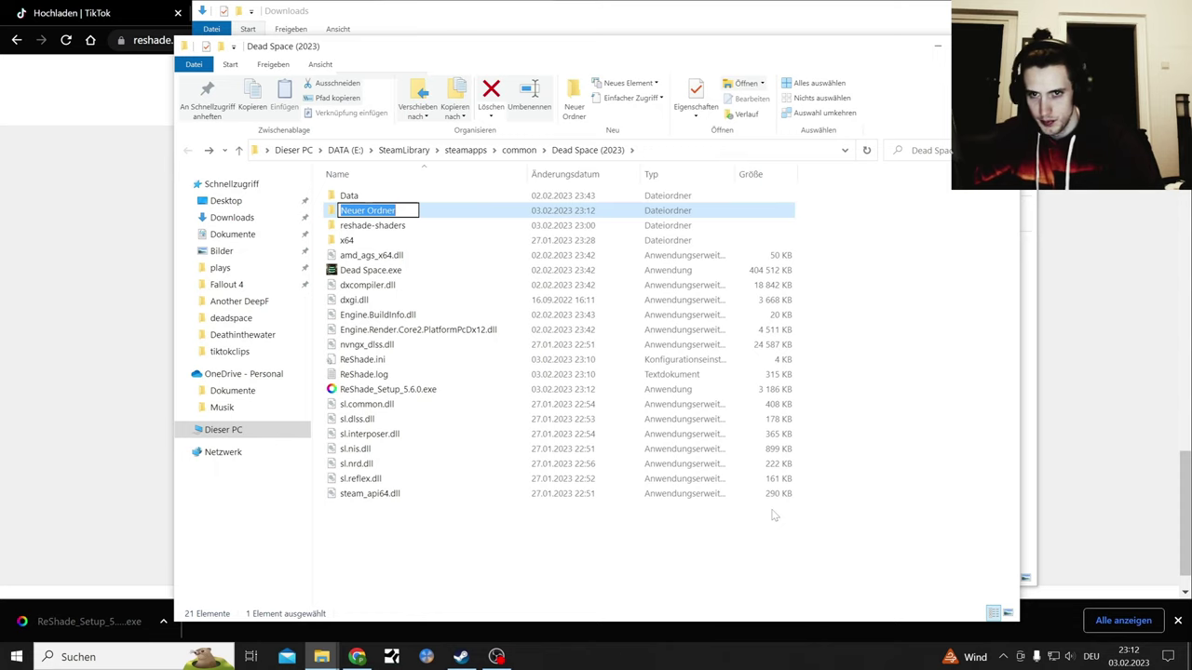
{"action": "type", "text": "mods r"}
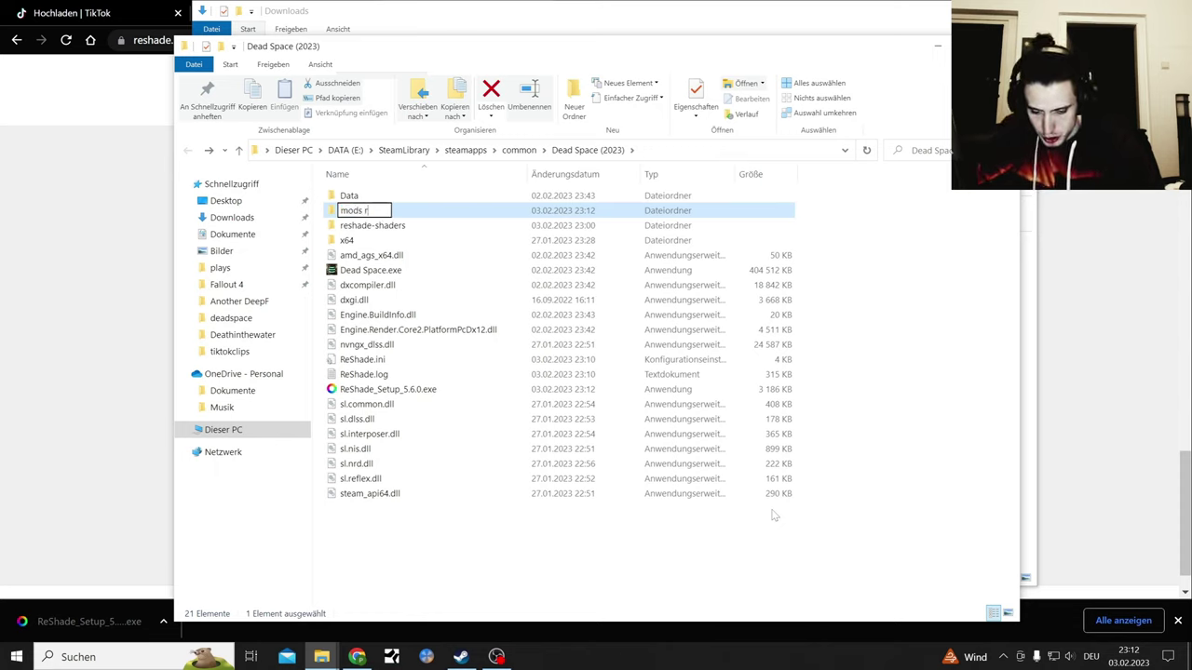
{"action": "type", "text": "ades"}
{"action": "key", "text": "Return"}
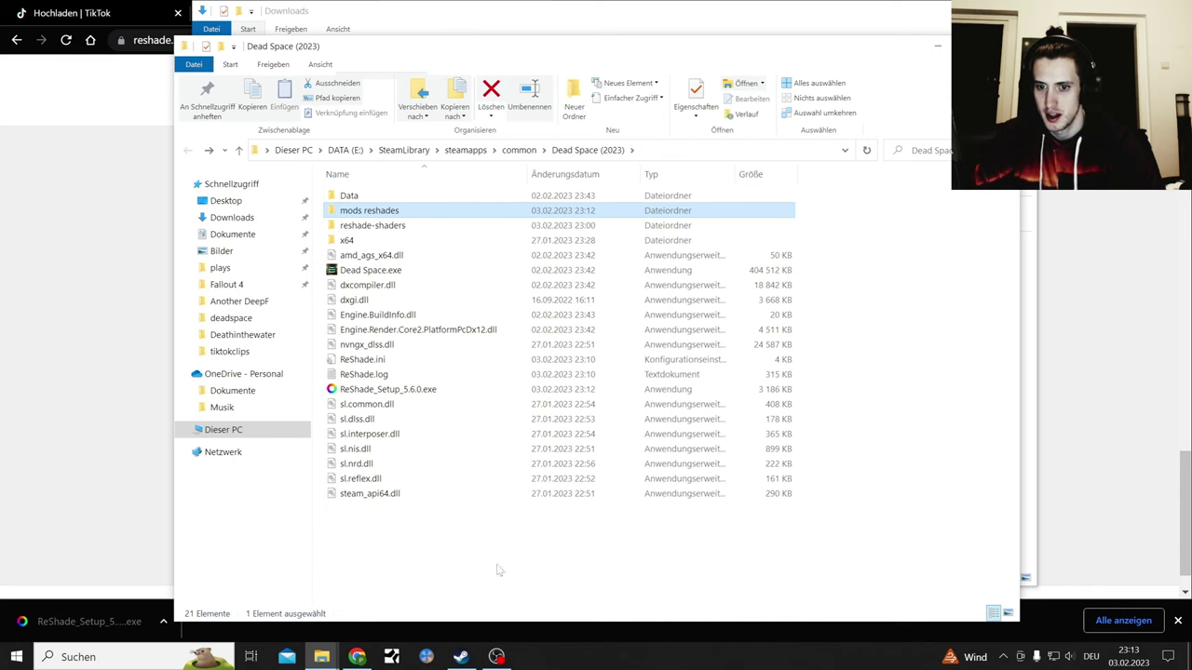
Download the Dead Space 2023 ReShade .rar via Manual and Slow Download into Downloads
{"action": "left_click", "coordinate": [93, 13]}
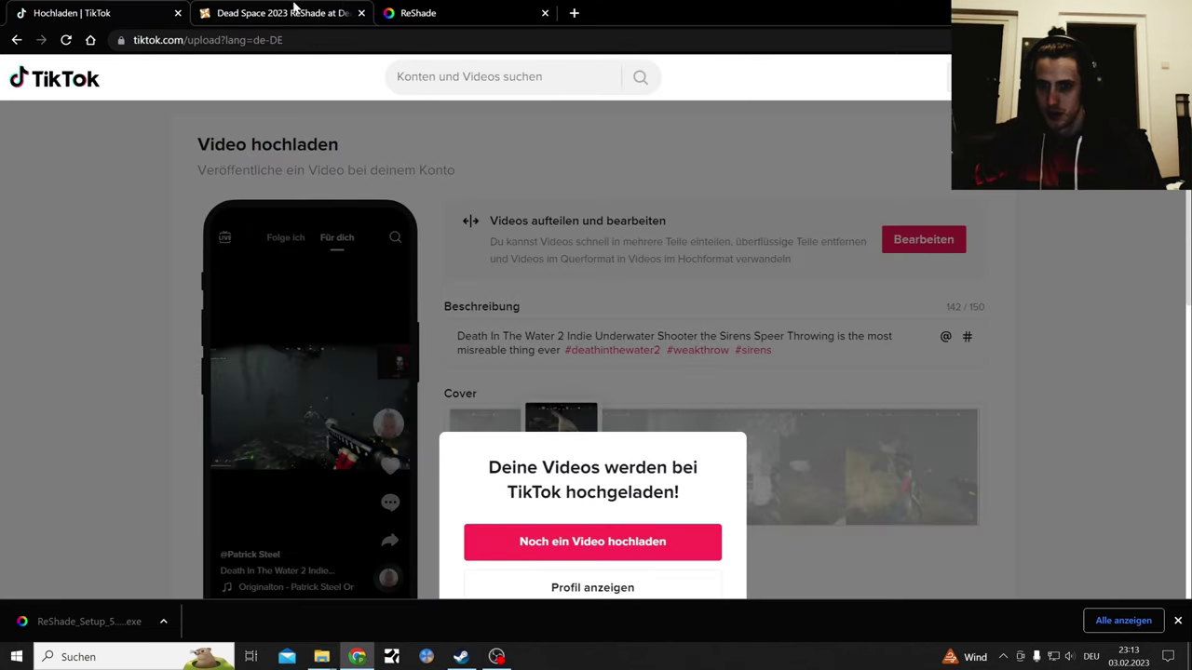
{"action": "scroll", "coordinate": [632, 450], "scroll_direction": "down", "scroll_amount": 3}
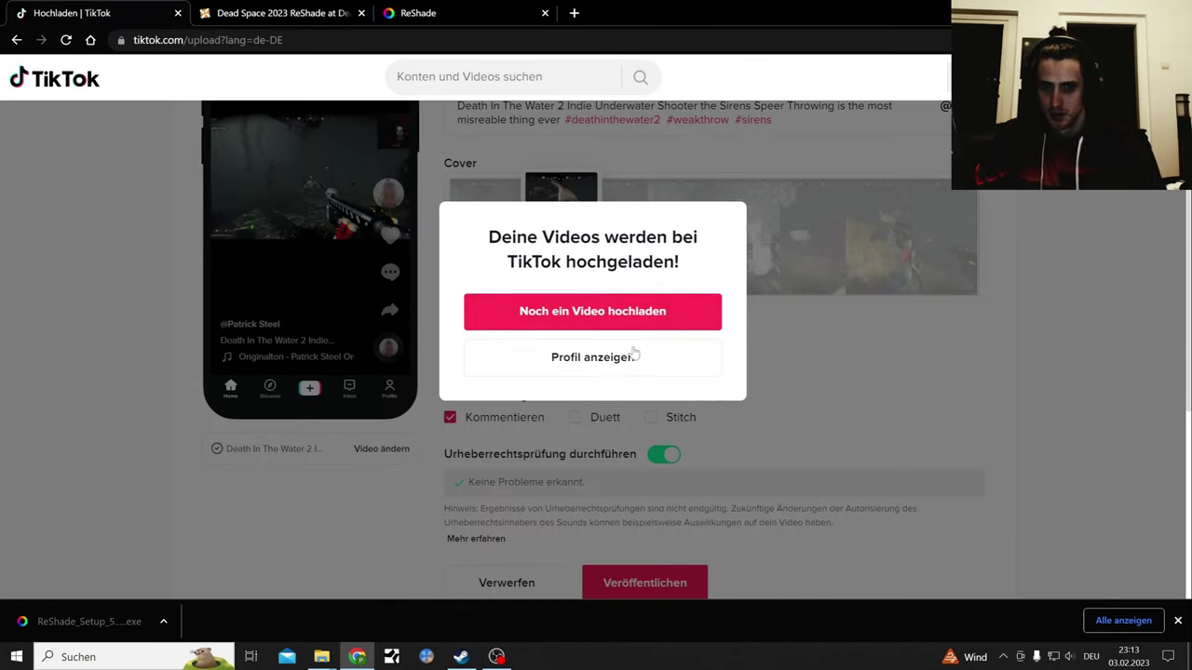
{"action": "left_click", "coordinate": [600, 359]}
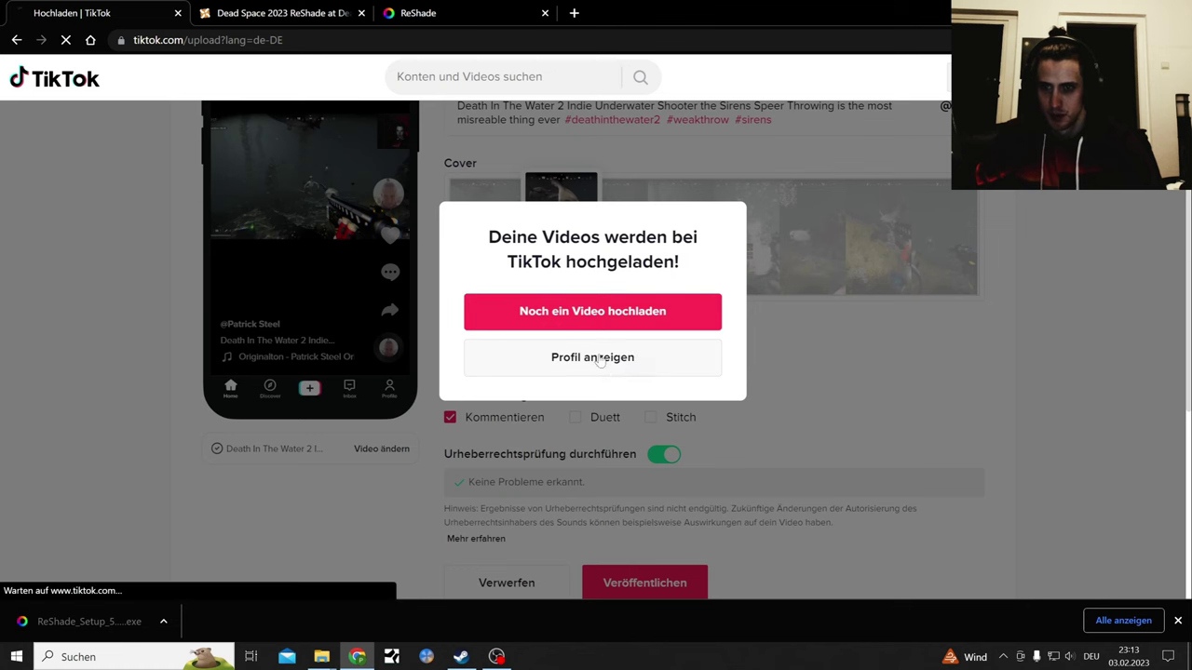
{"action": "left_click", "coordinate": [282, 12]}
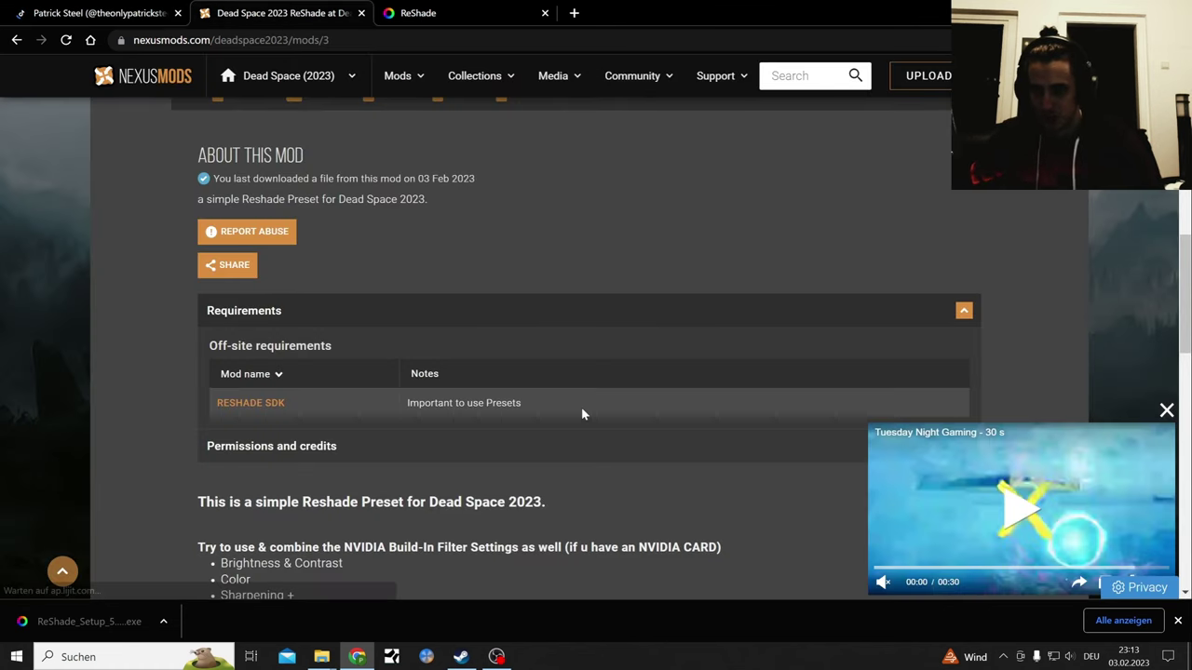
{"action": "scroll", "coordinate": [577, 418], "scroll_direction": "up", "scroll_amount": 6}
{"action": "scroll", "coordinate": [577, 418], "scroll_direction": "up", "scroll_amount": 4}
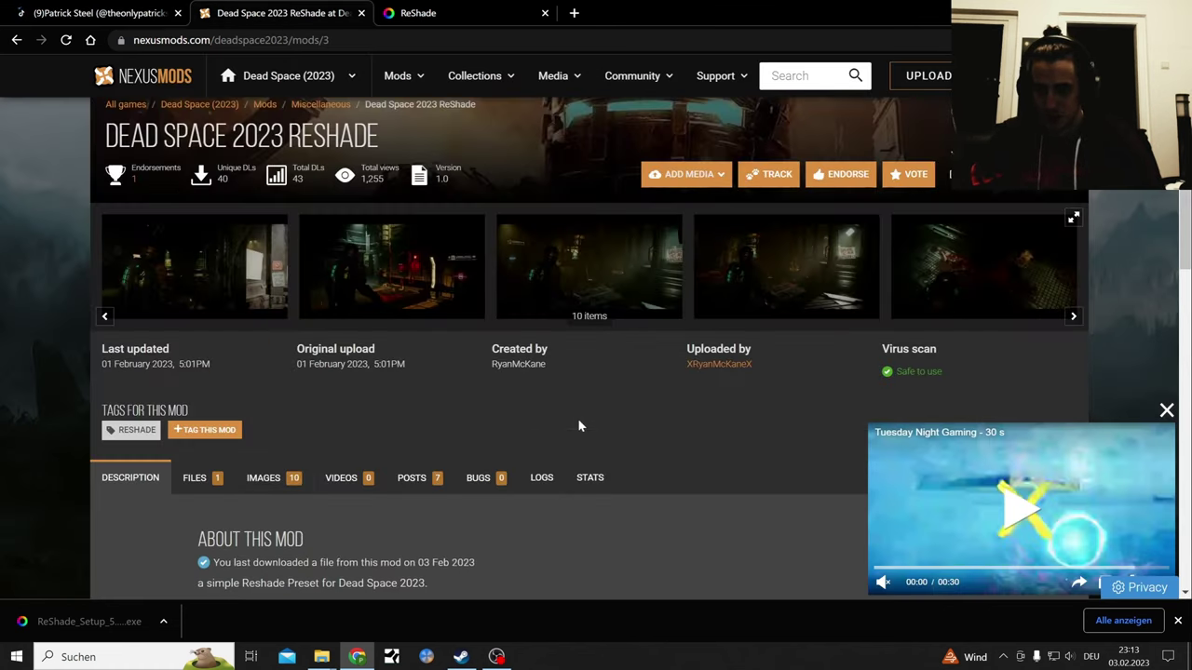
{"action": "left_click", "coordinate": [194, 478]}
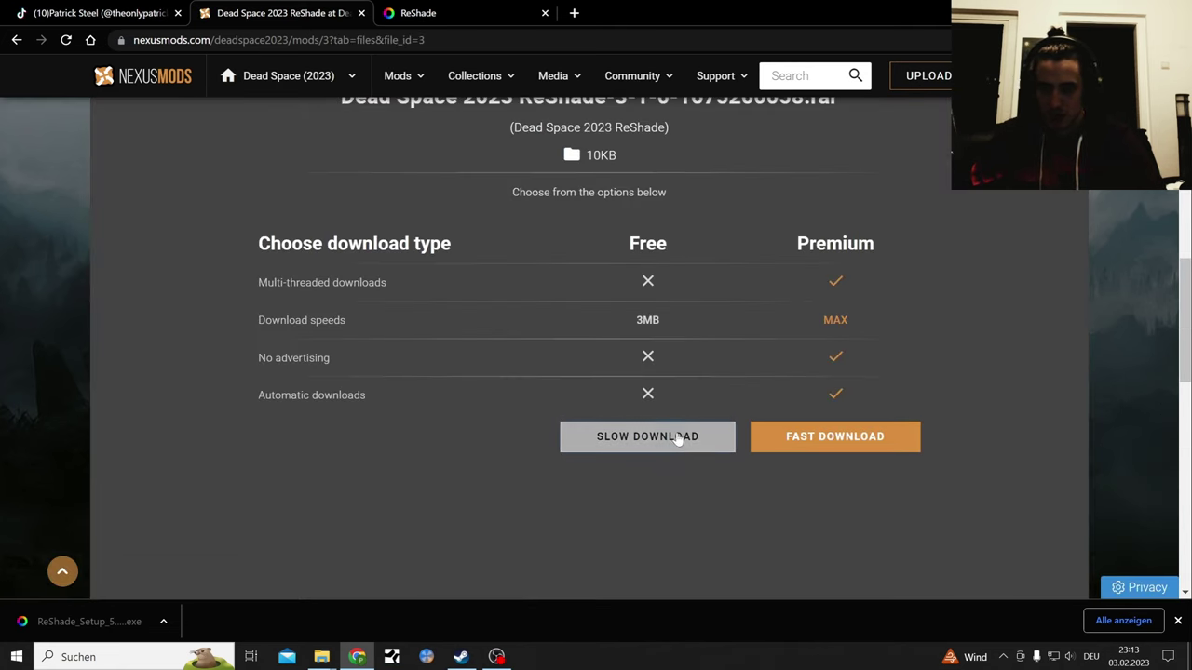
{"action": "left_click", "coordinate": [677, 438]}
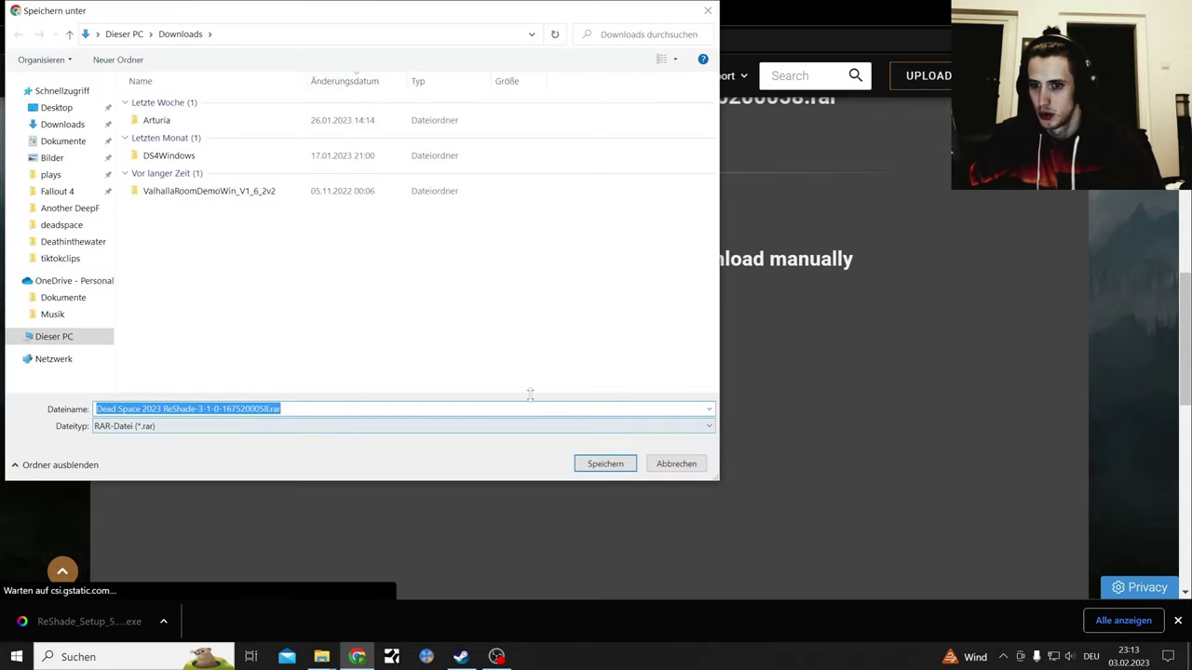
{"action": "left_click", "coordinate": [606, 463]}
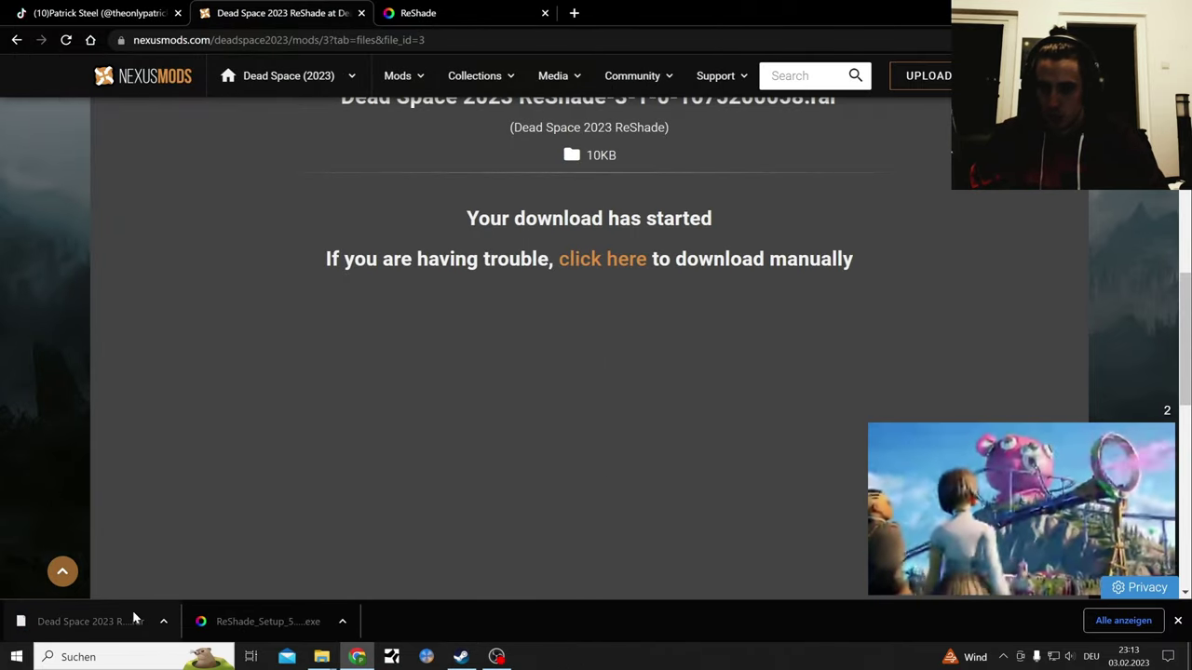
Cut the Dead Space 2023 ReShade RAR from Downloads and switch to the Dead Space (2023) folder
{"action": "left_click", "coordinate": [162, 621]}
{"action": "left_click", "coordinate": [239, 568]}
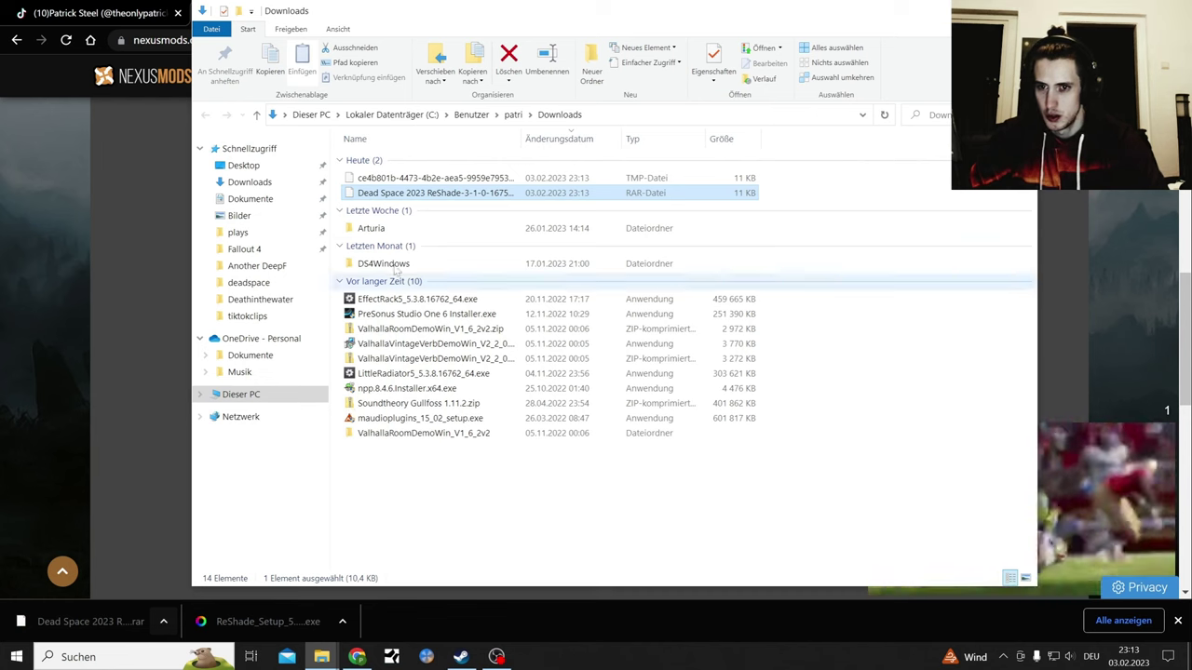
{"action": "right_click", "coordinate": [445, 193]}
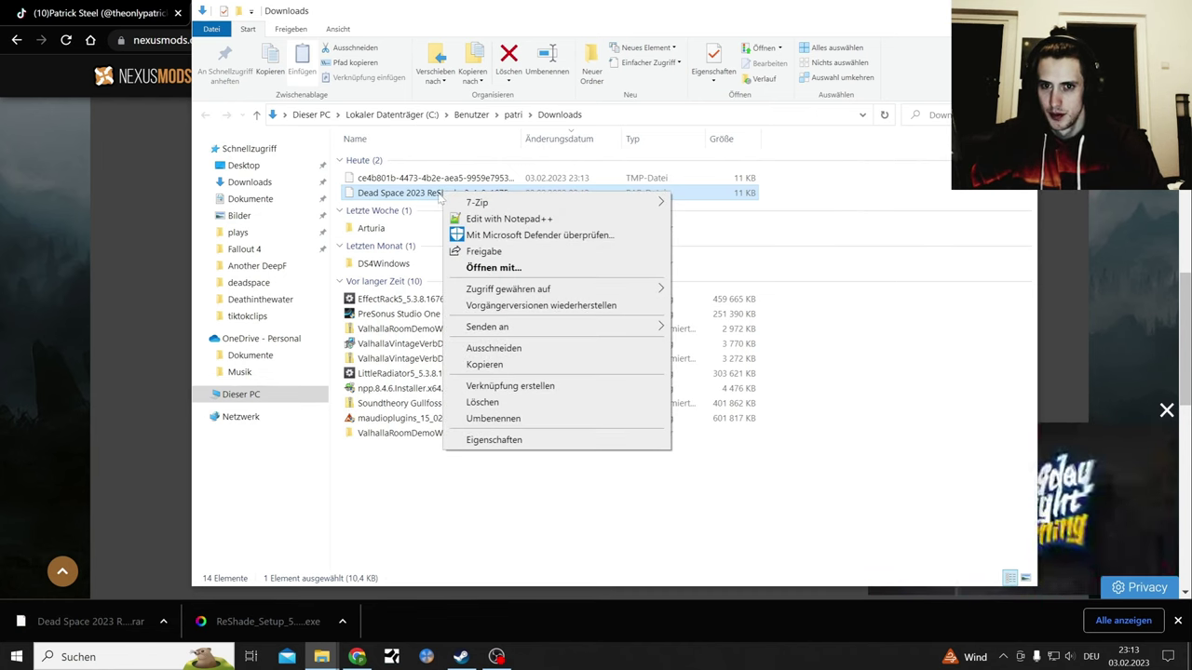
{"action": "left_click", "coordinate": [446, 178]}
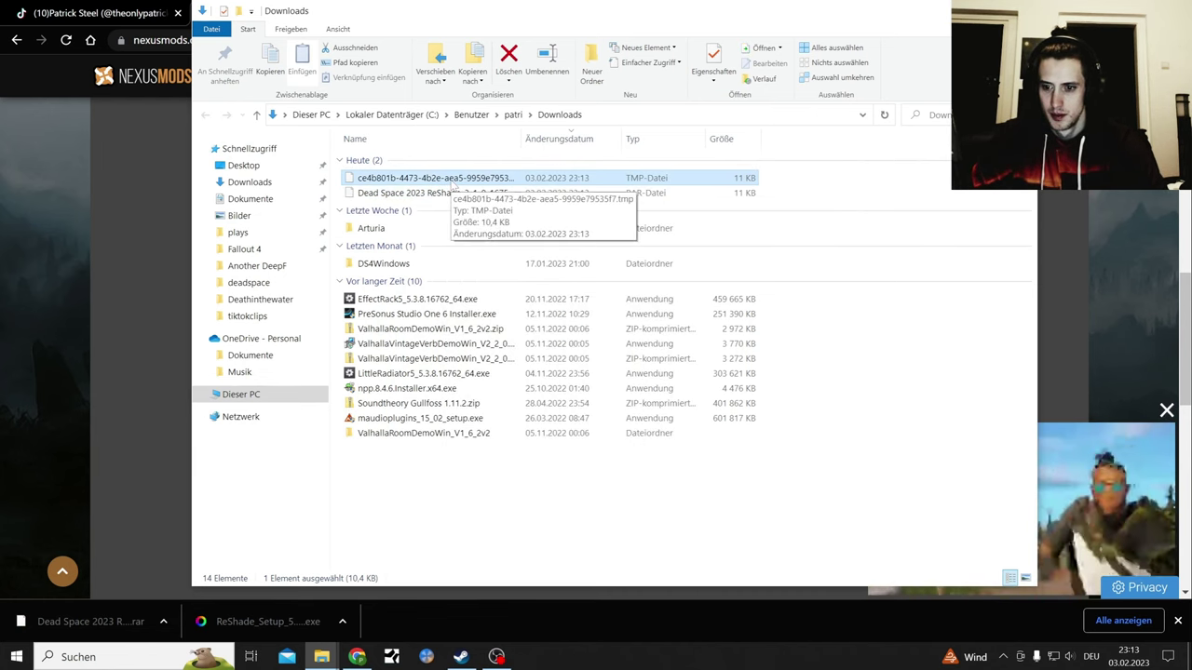
{"action": "left_click", "coordinate": [455, 193]}
{"action": "right_click", "coordinate": [454, 196]}
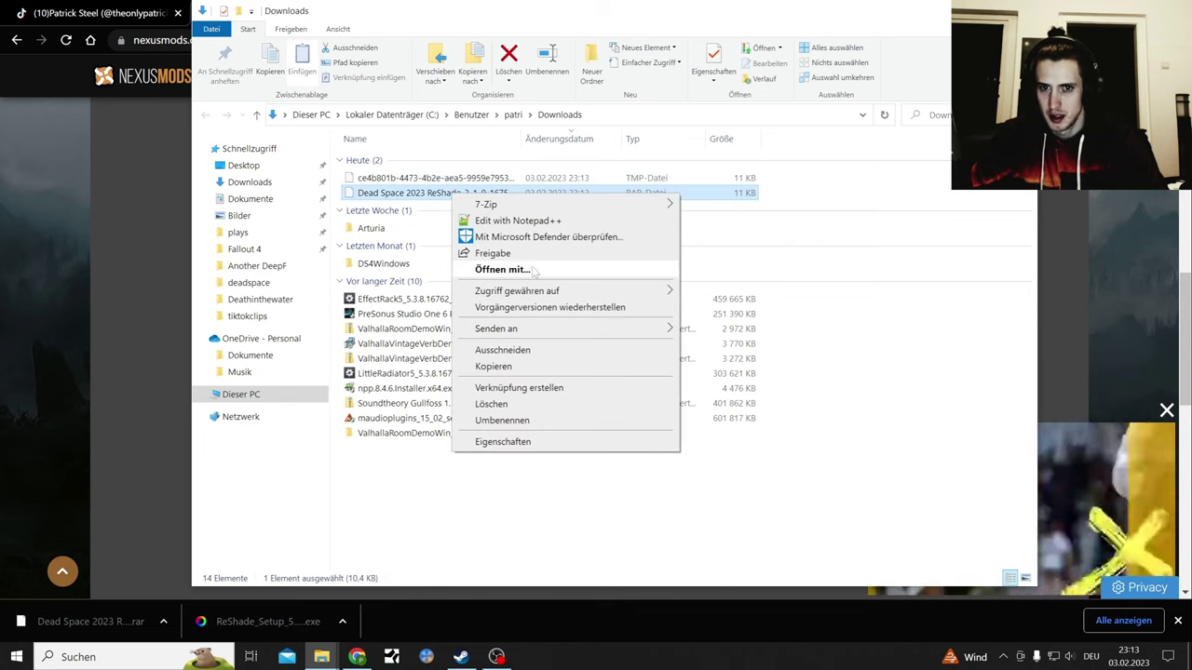
{"action": "left_click", "coordinate": [529, 356]}
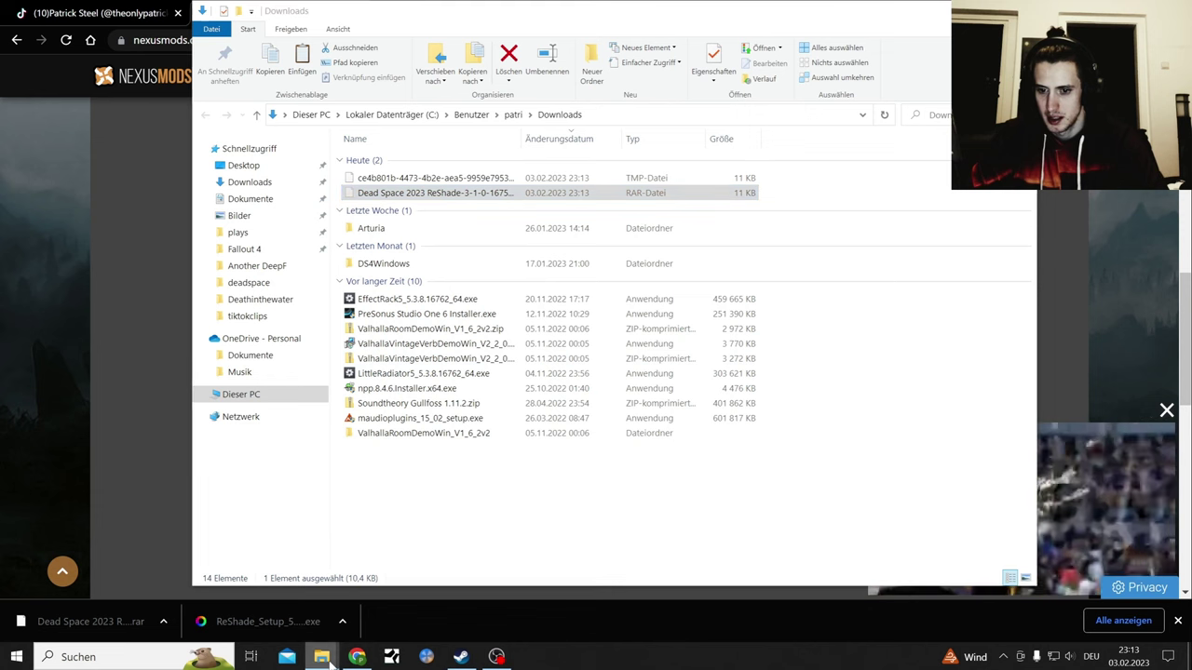
{"action": "left_click", "coordinate": [322, 656]}
{"action": "left_click", "coordinate": [400, 564]}
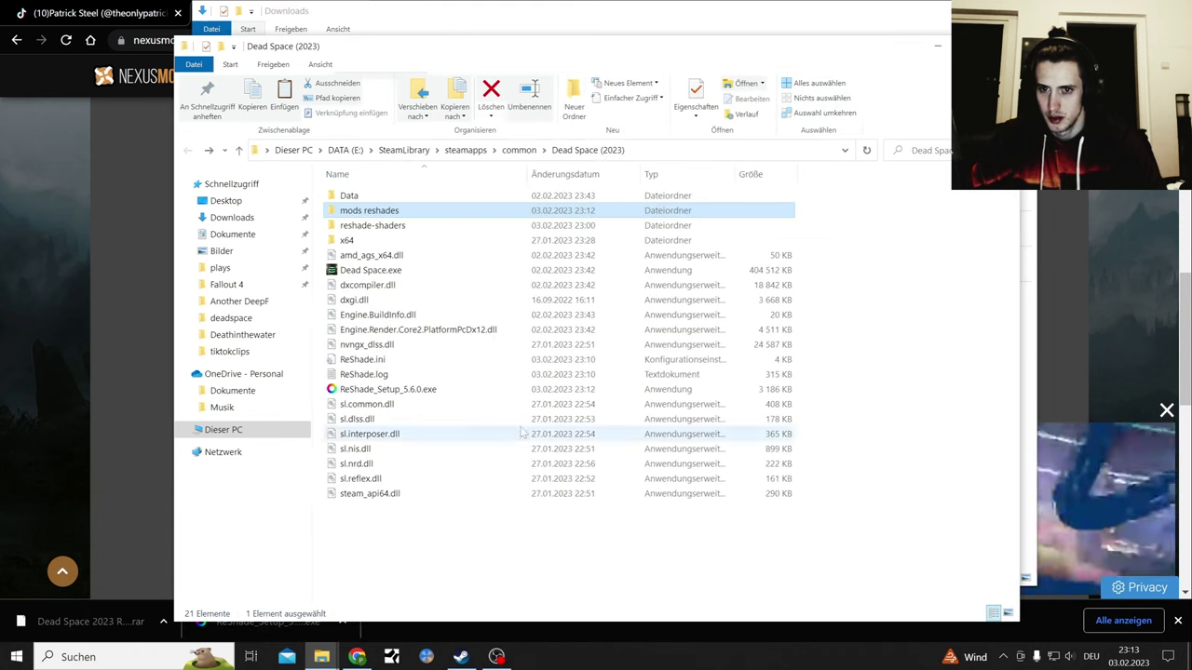
Paste the RAR into mods reshades and extract it with 7-Zip to its own folder
{"action": "double_click", "coordinate": [373, 212]}
{"action": "right_click", "coordinate": [427, 230]}
{"action": "left_click", "coordinate": [456, 335]}
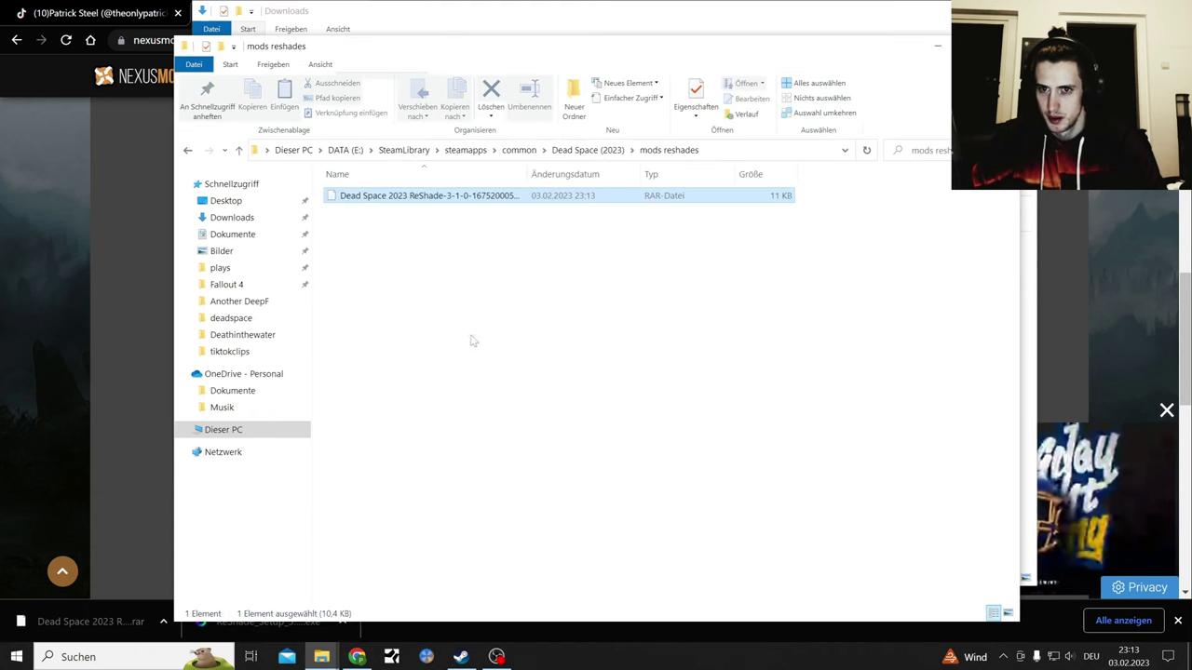
{"action": "right_click", "coordinate": [491, 203]}
{"action": "mouse_move", "coordinate": [524, 213]}
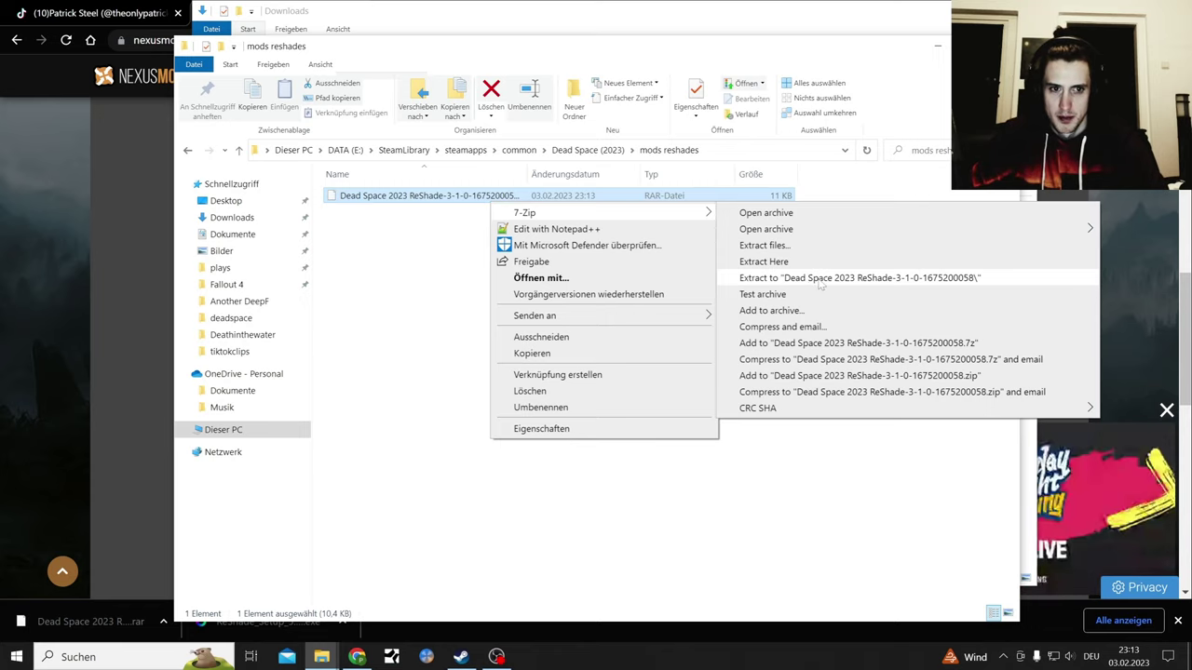
{"action": "left_click", "coordinate": [857, 277]}
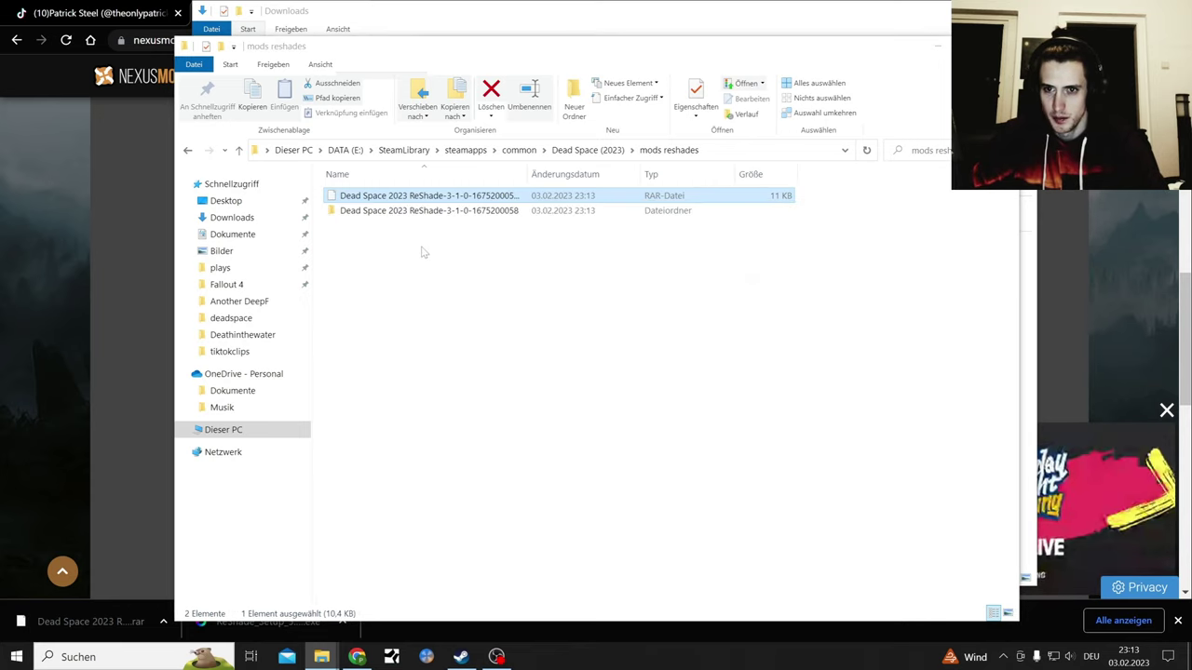
Delete the leftover Dead Space 2023 ReShade RAR archive
{"action": "left_click", "coordinate": [437, 198]}
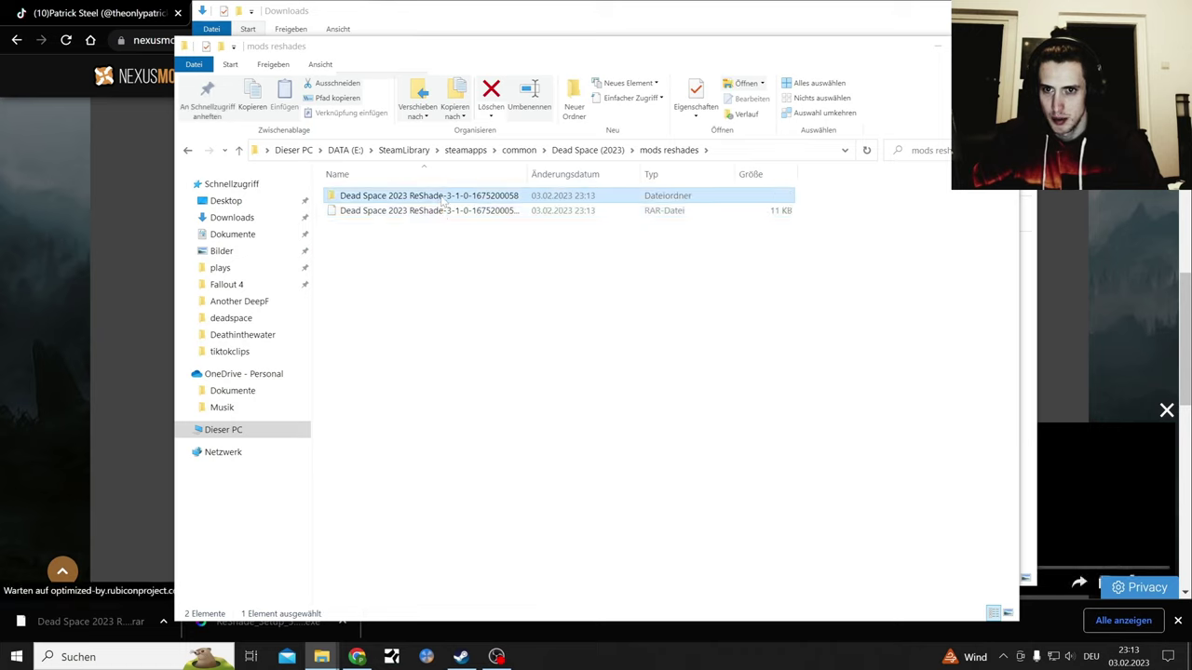
{"action": "right_click", "coordinate": [452, 210]}
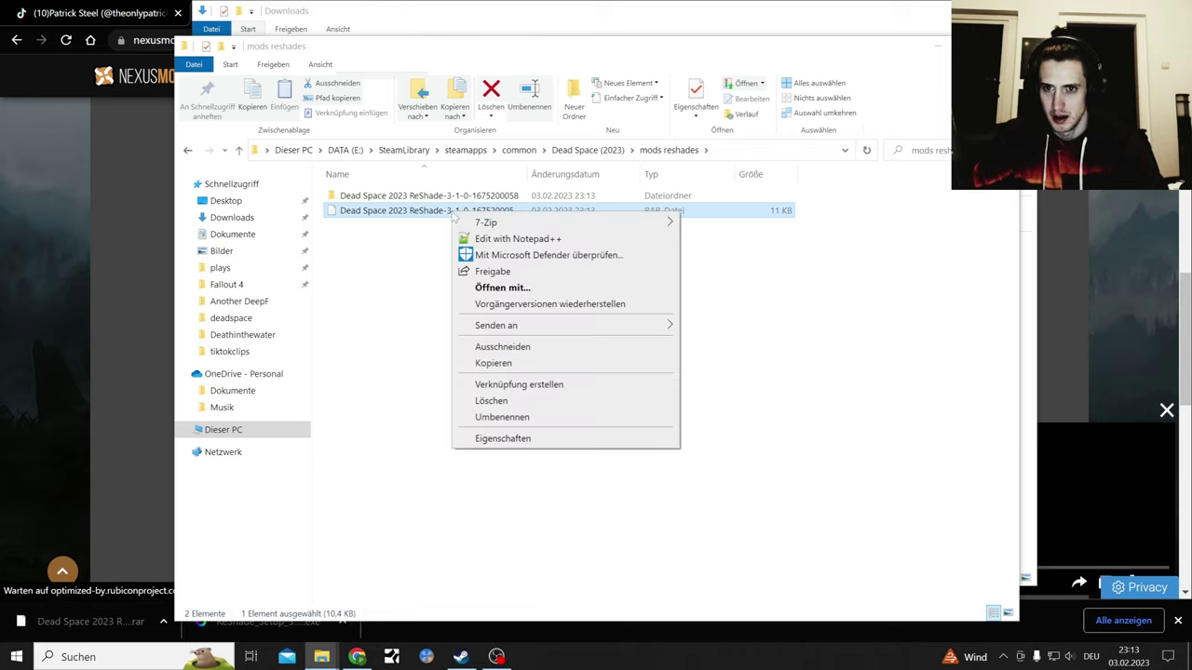
{"action": "left_click", "coordinate": [493, 389]}
Delete DeadSpace_4K.ini from the preset folder and return to the Dead Space (2023) folder
{"action": "double_click", "coordinate": [428, 196]}
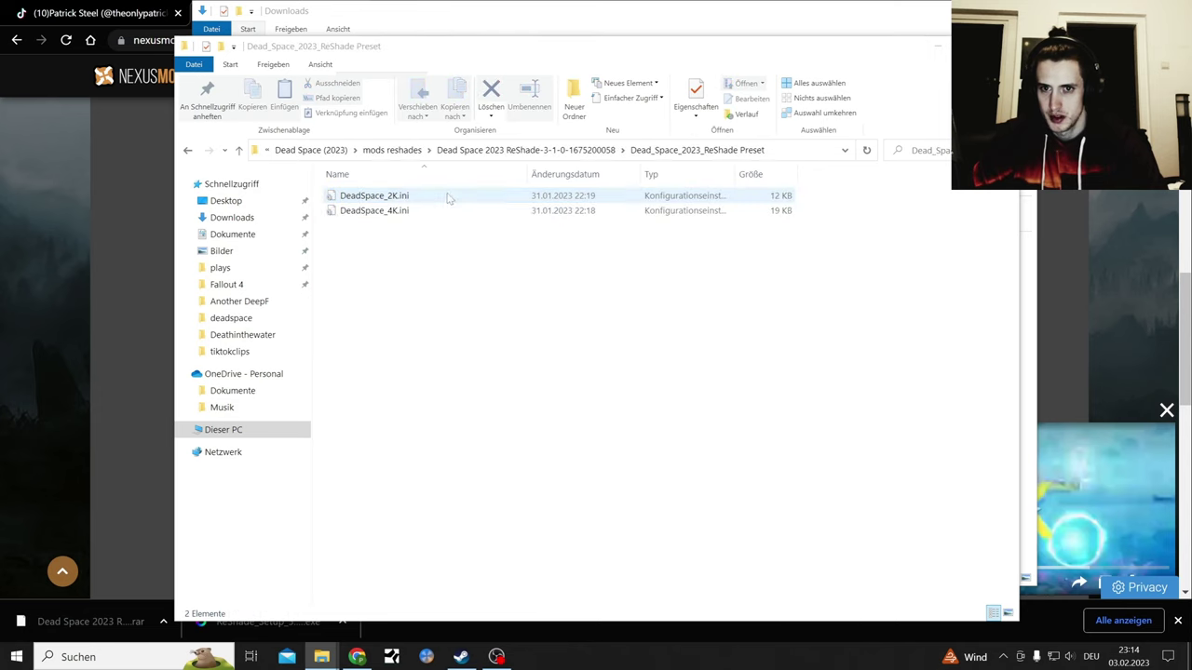
{"action": "left_click", "coordinate": [374, 210]}
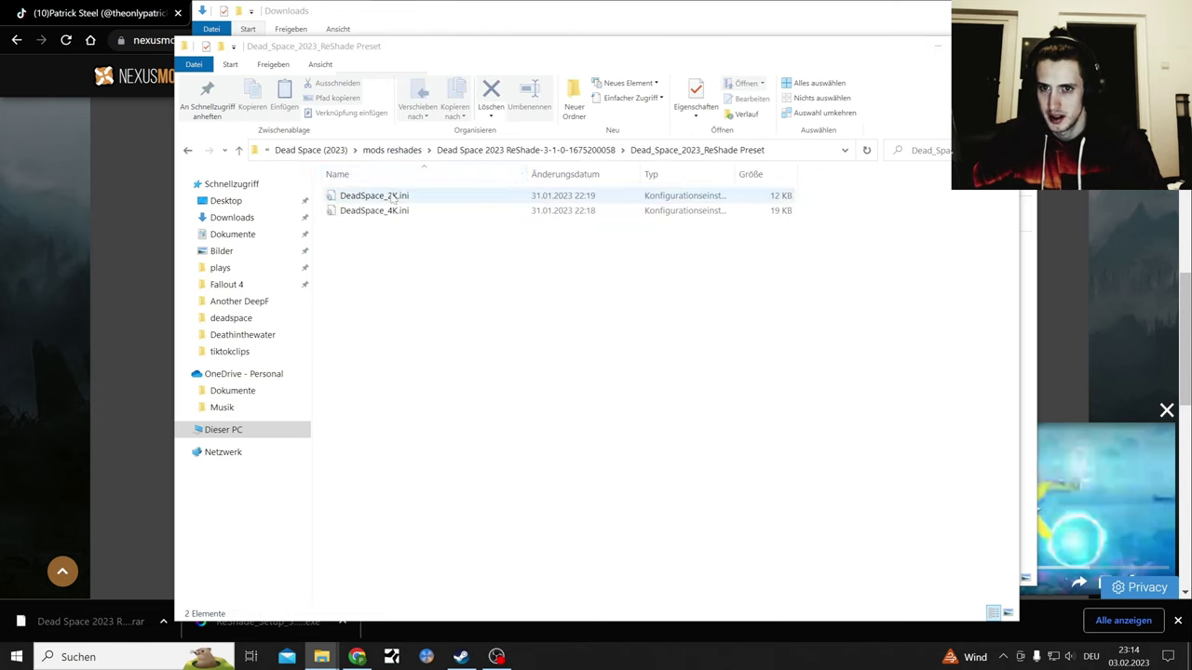
{"action": "left_click", "coordinate": [396, 210]}
{"action": "right_click", "coordinate": [397, 212]}
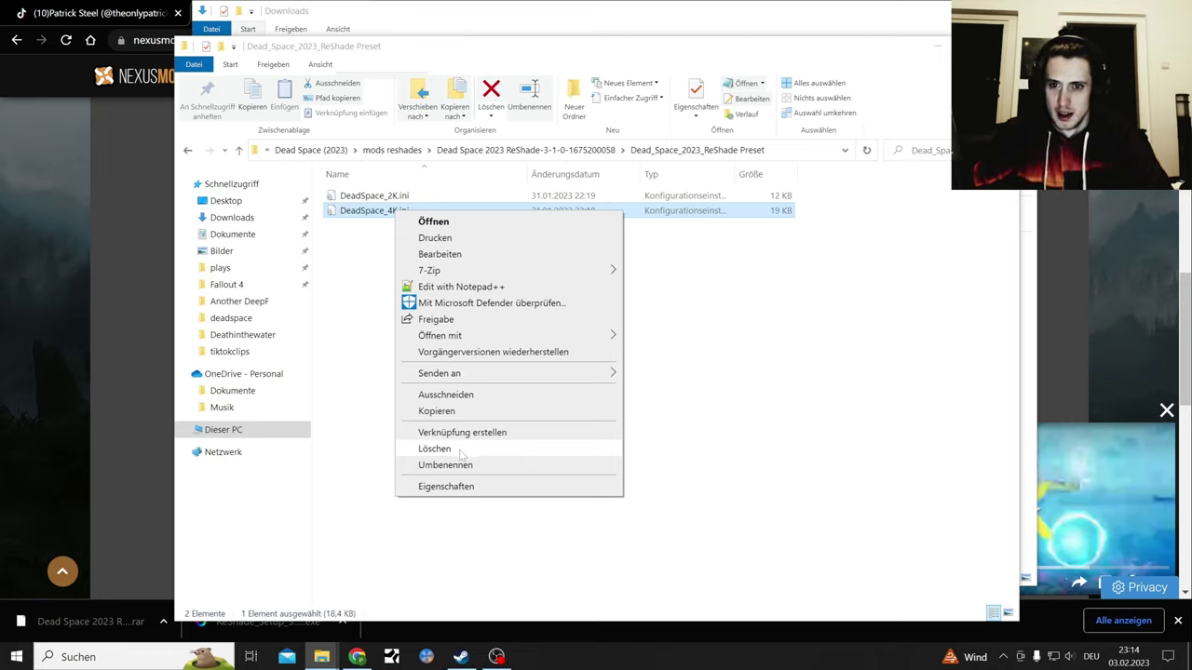
{"action": "left_click", "coordinate": [434, 449]}
{"action": "left_click", "coordinate": [186, 151]}
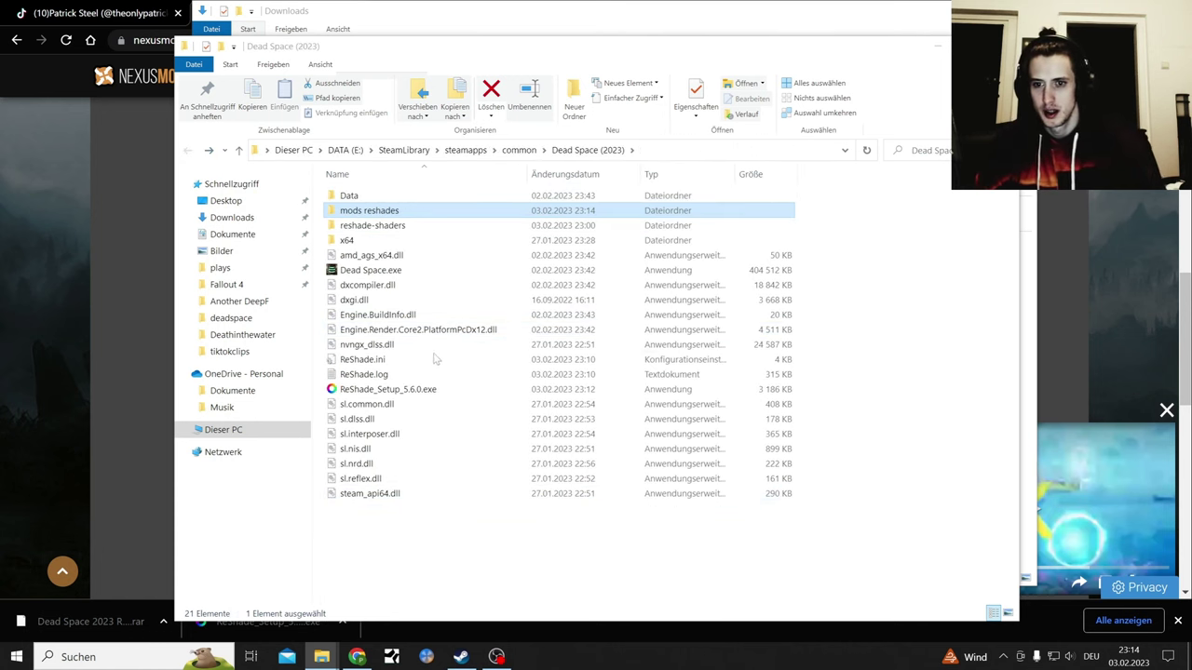
Launch ReShade Setup 5.6.0, select Dead Space, and keep DirectX 10/11/12 and Modify
{"action": "double_click", "coordinate": [403, 389]}
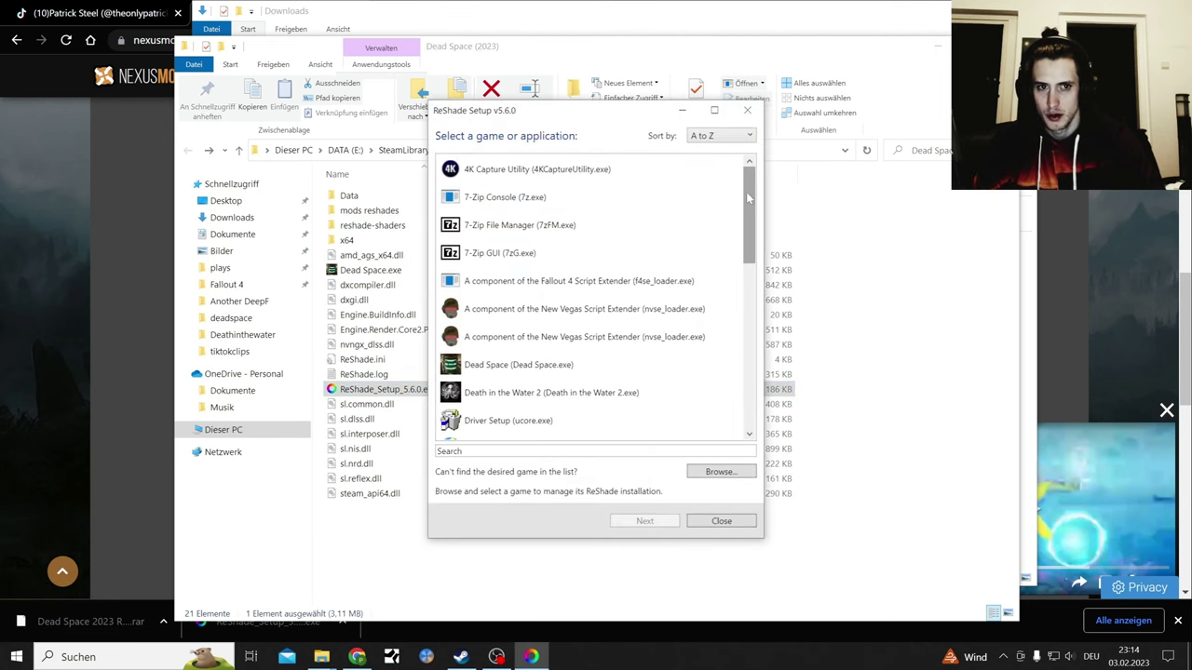
{"action": "scroll", "coordinate": [746, 192], "scroll_direction": "down", "scroll_amount": 3}
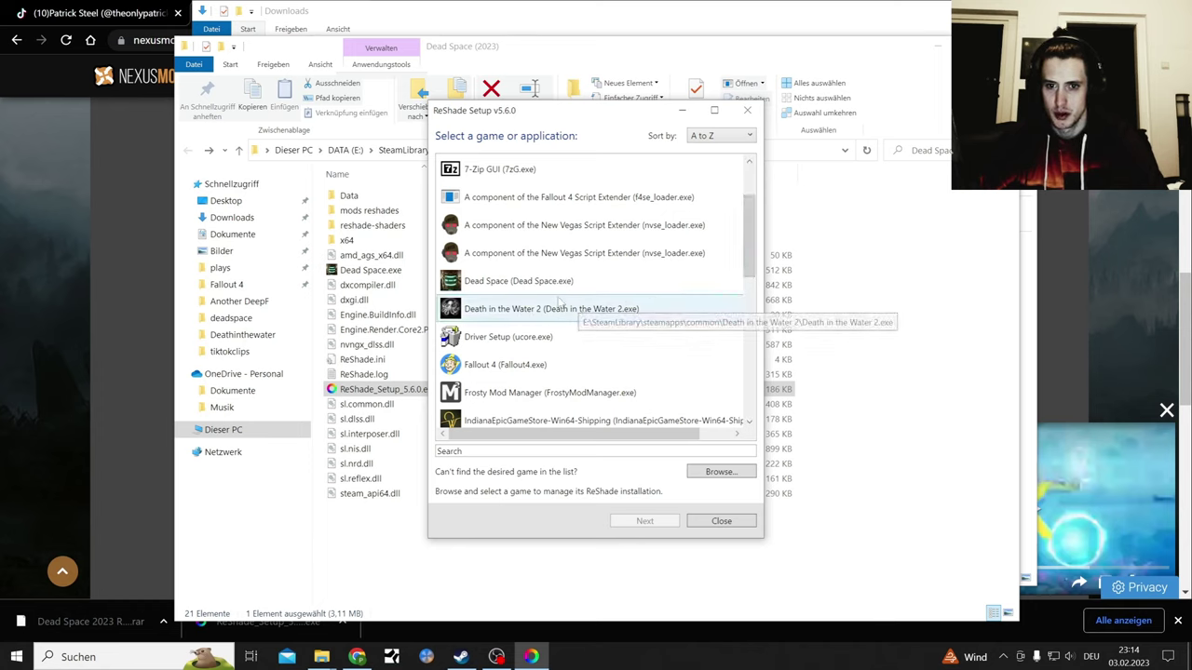
{"action": "left_click", "coordinate": [537, 283]}
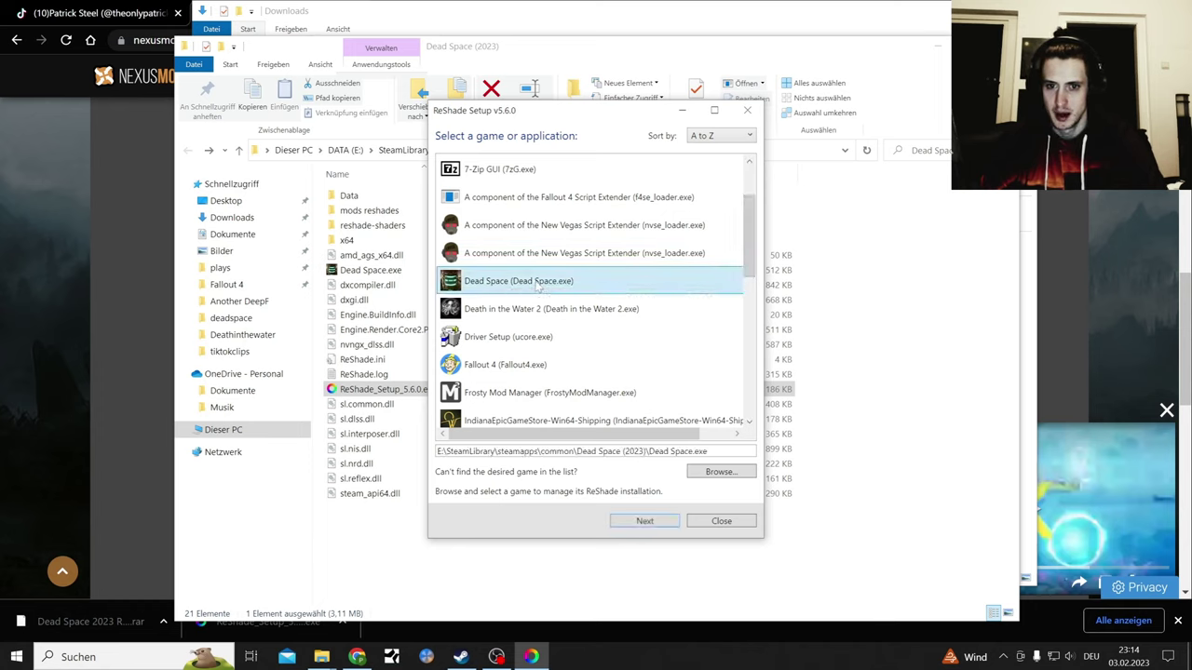
{"action": "left_click", "coordinate": [644, 520]}
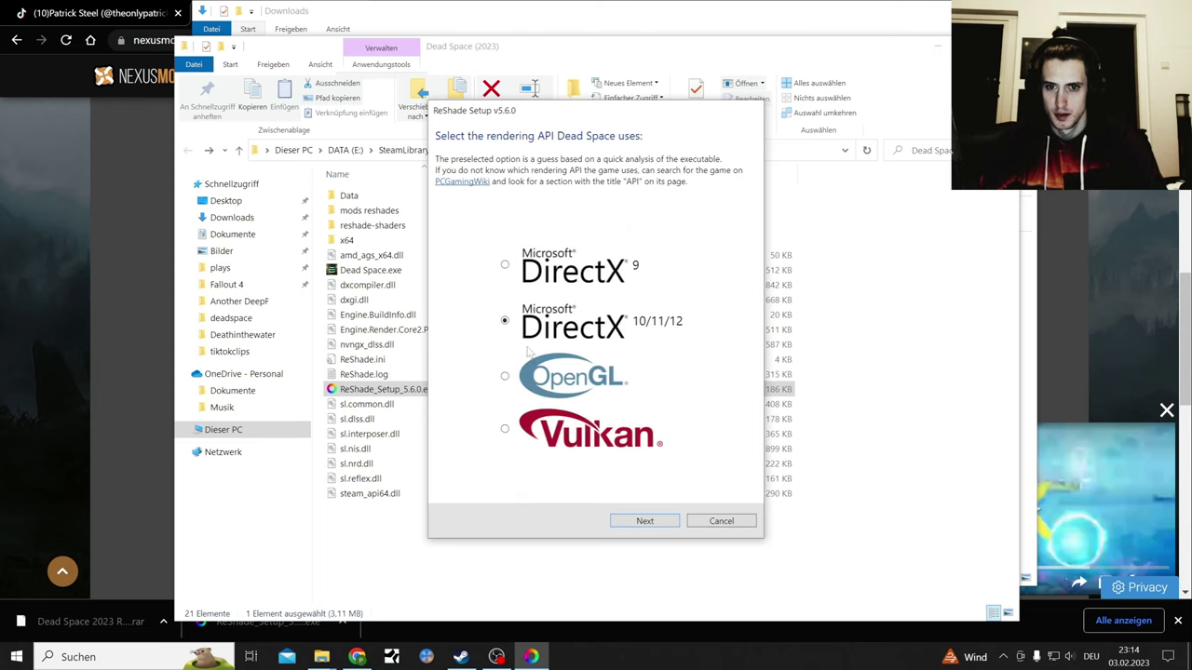
{"action": "left_click", "coordinate": [656, 523]}
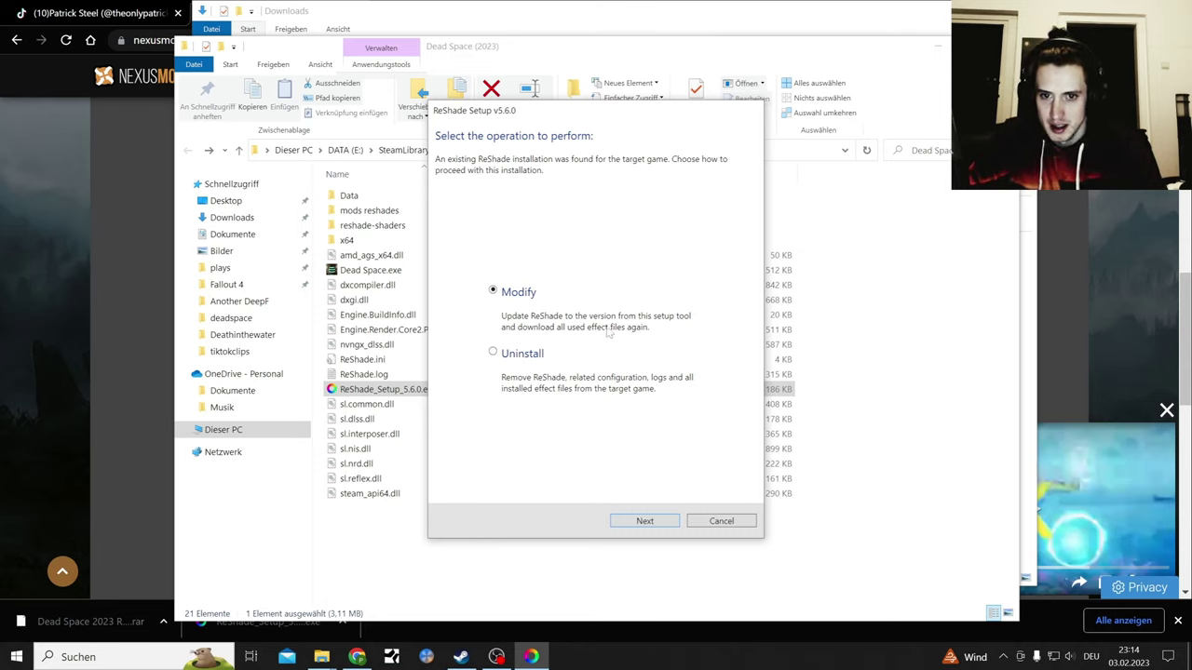
{"action": "left_click", "coordinate": [661, 523]}
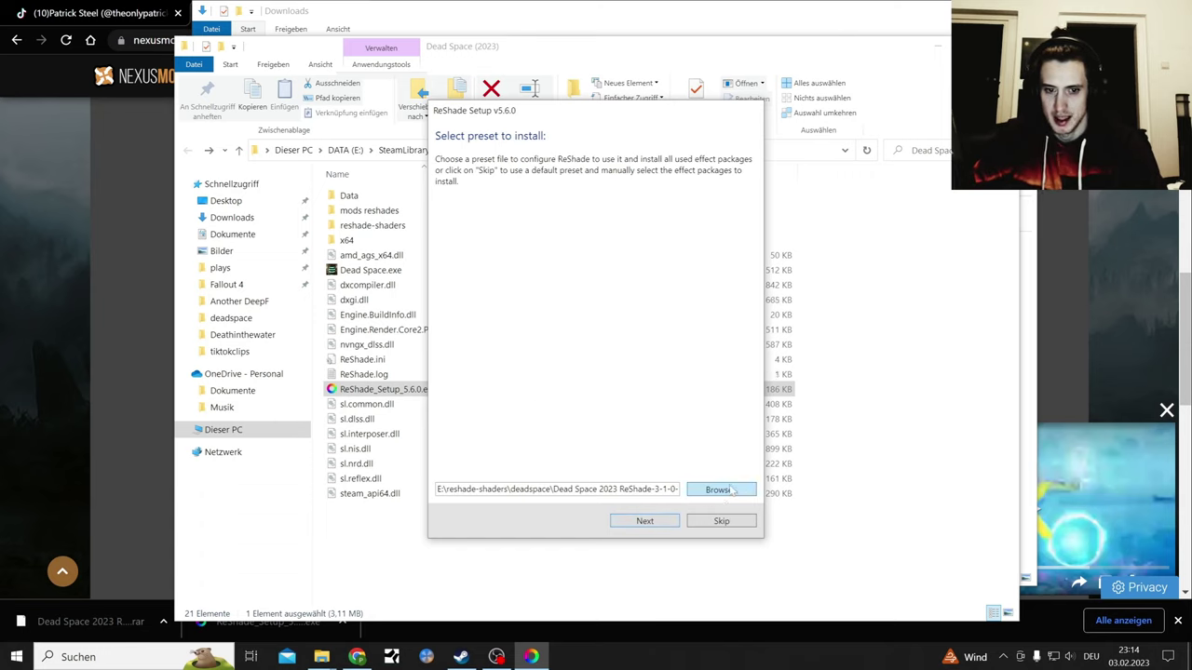
Pick DeadSpace_2K.ini from the mods reshades preset folder as the preset to install
{"action": "left_click", "coordinate": [730, 490]}
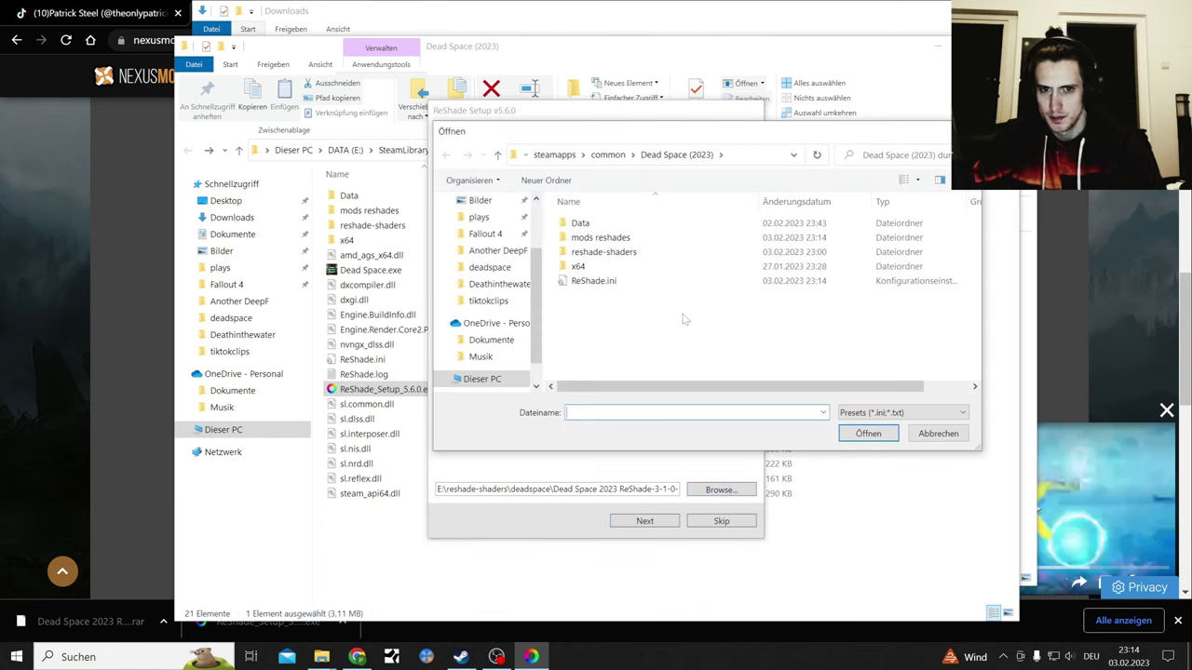
{"action": "double_click", "coordinate": [601, 237]}
{"action": "double_click", "coordinate": [652, 223]}
{"action": "left_click", "coordinate": [675, 226]}
{"action": "double_click", "coordinate": [676, 225]}
{"action": "double_click", "coordinate": [633, 223]}
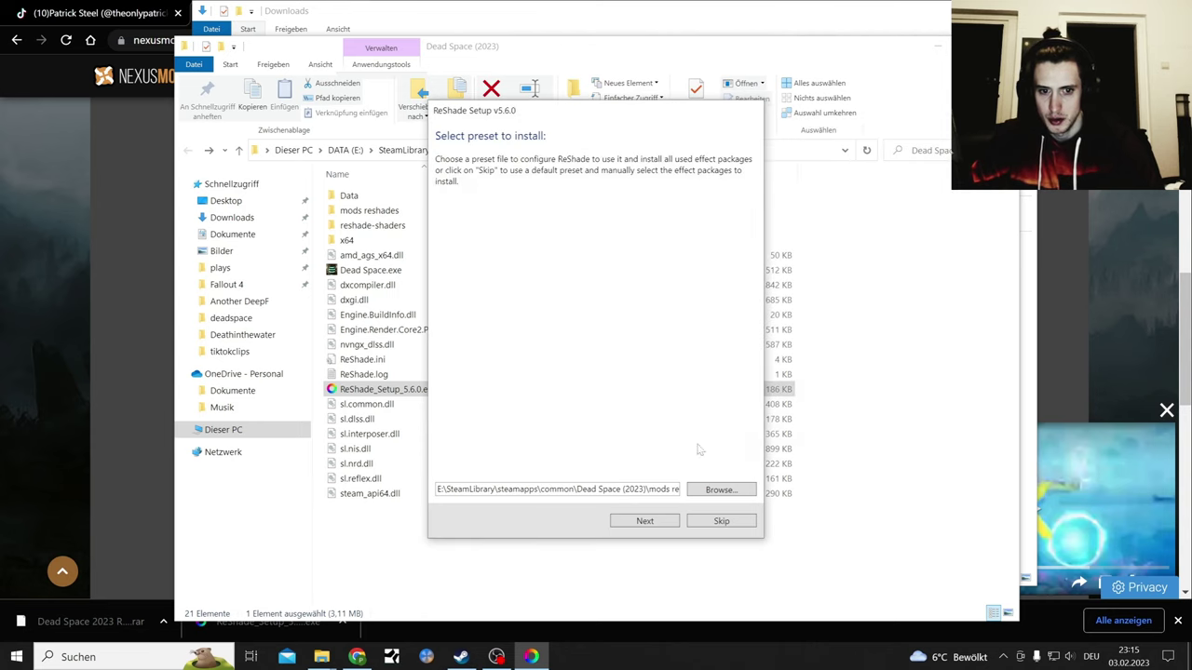
{"action": "left_click", "coordinate": [644, 521]}
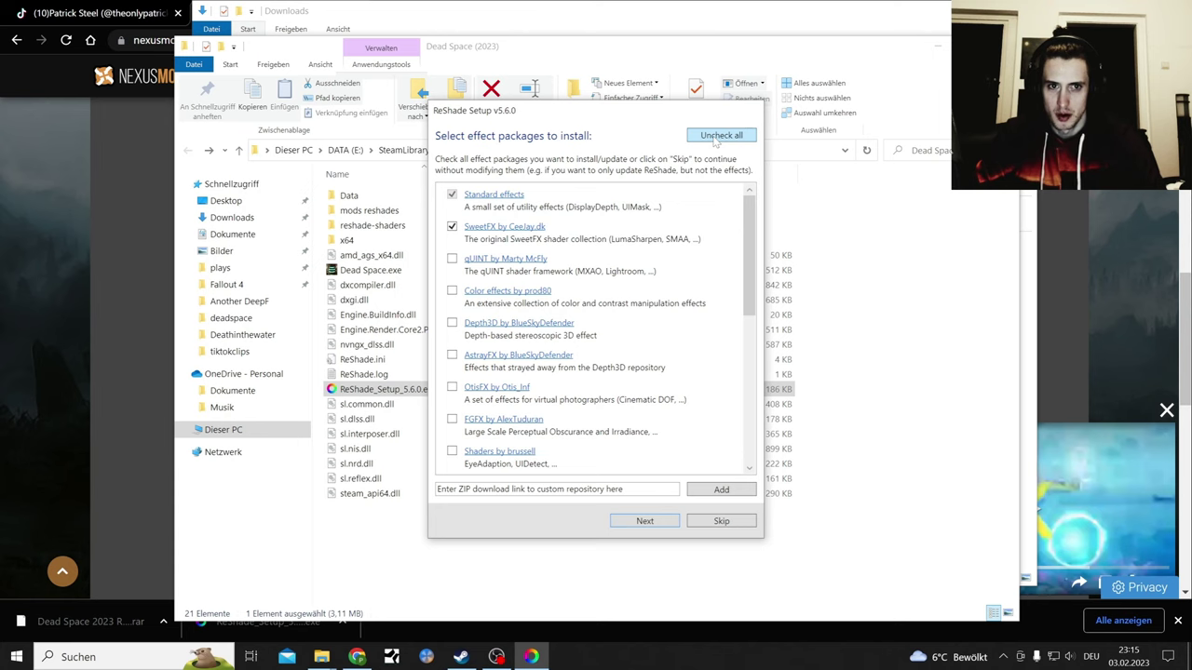
{"action": "left_click_drag", "start_coordinate": [750, 240], "coordinate": [750, 389]}
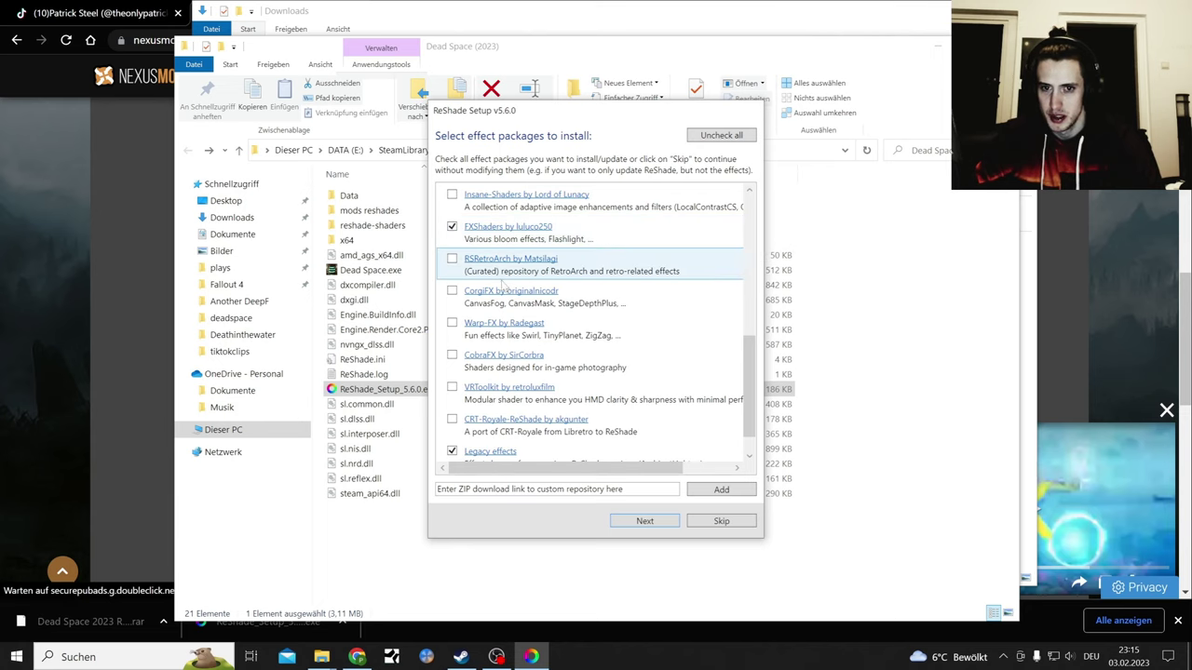
{"action": "scroll", "coordinate": [493, 372], "scroll_direction": "down", "scroll_amount": 1}
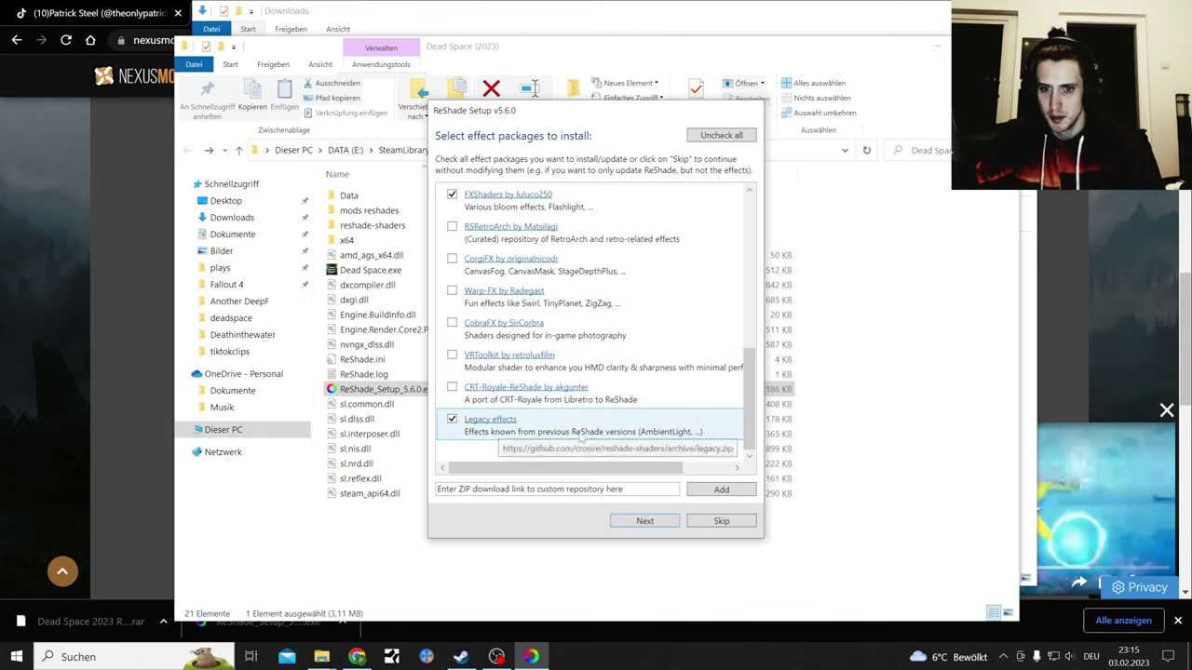
{"action": "scroll", "coordinate": [577, 437], "scroll_direction": "up", "scroll_amount": 3}
{"action": "scroll", "coordinate": [577, 428], "scroll_direction": "up", "scroll_amount": 2}
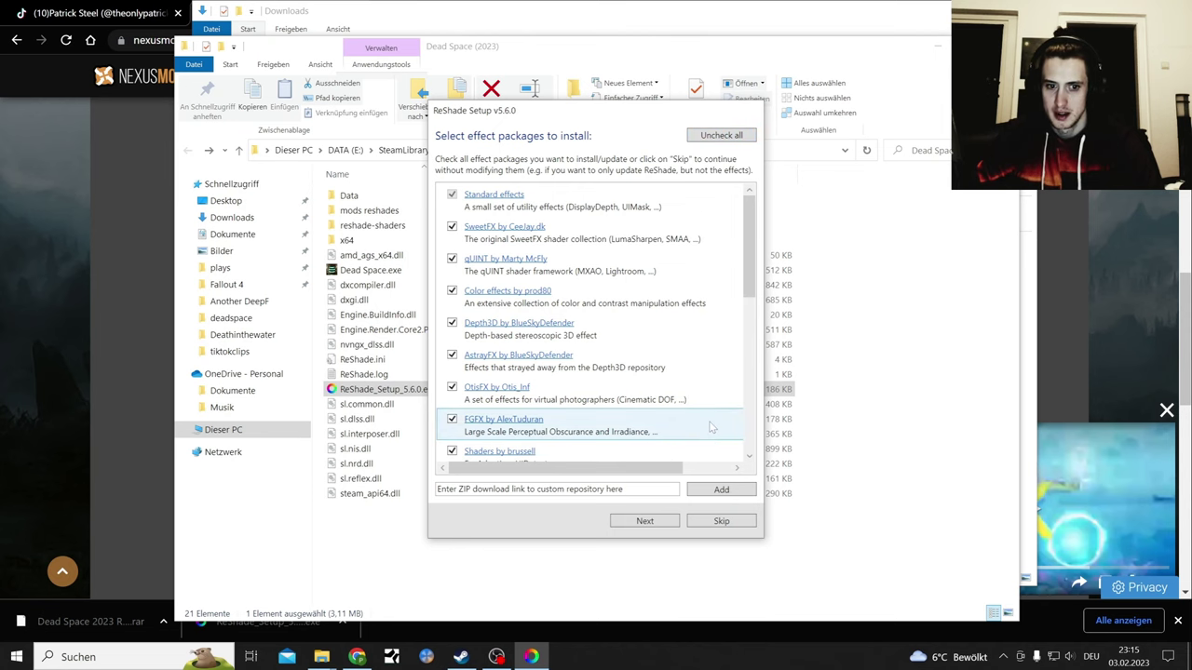
{"action": "scroll", "coordinate": [712, 426], "scroll_direction": "down", "scroll_amount": 5}
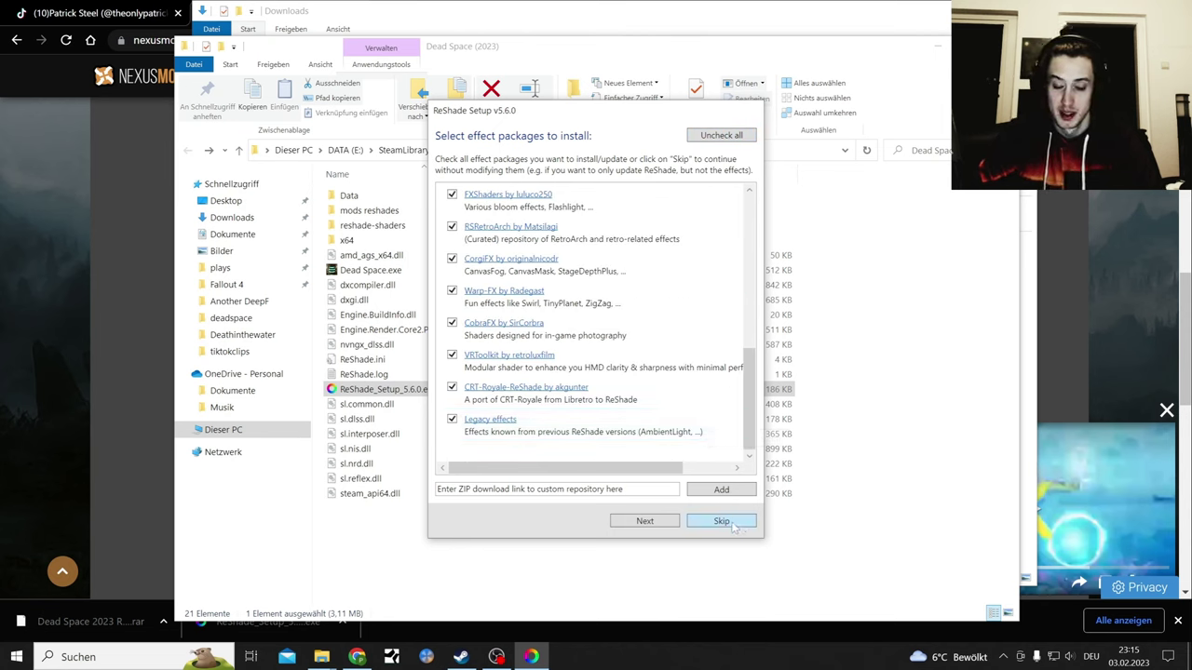
Start downloading and installing all the checked effect packages
{"action": "left_click", "coordinate": [645, 522]}
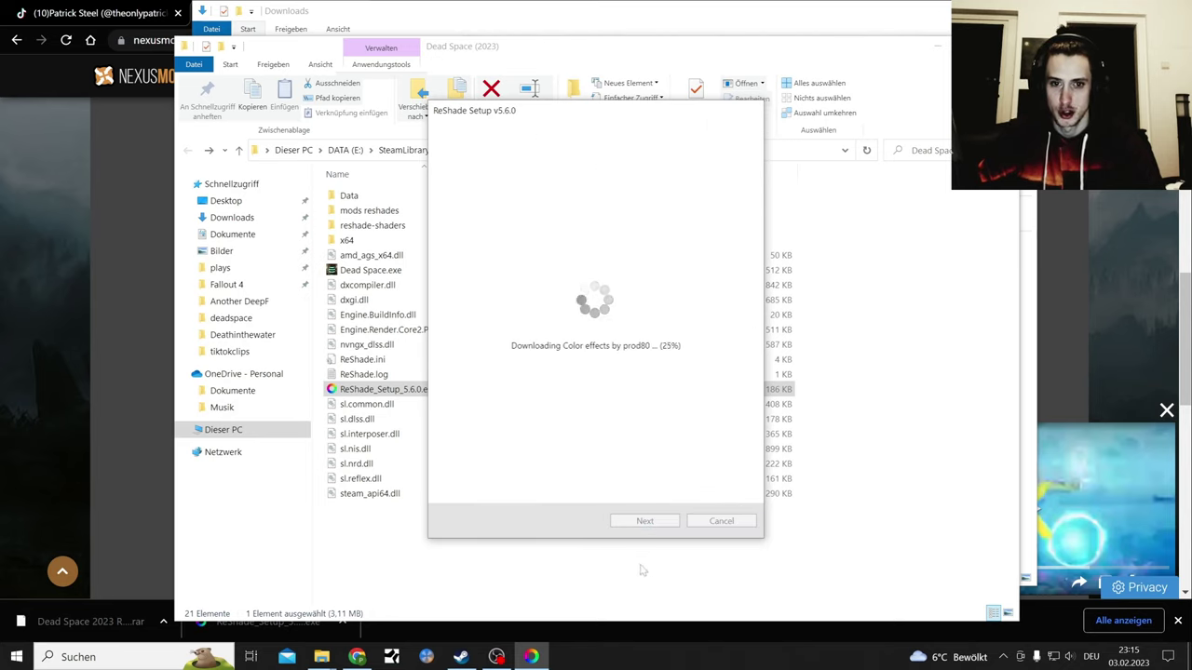
Launch Dead Space from the Steam library
{"action": "left_click", "coordinate": [496, 657]}
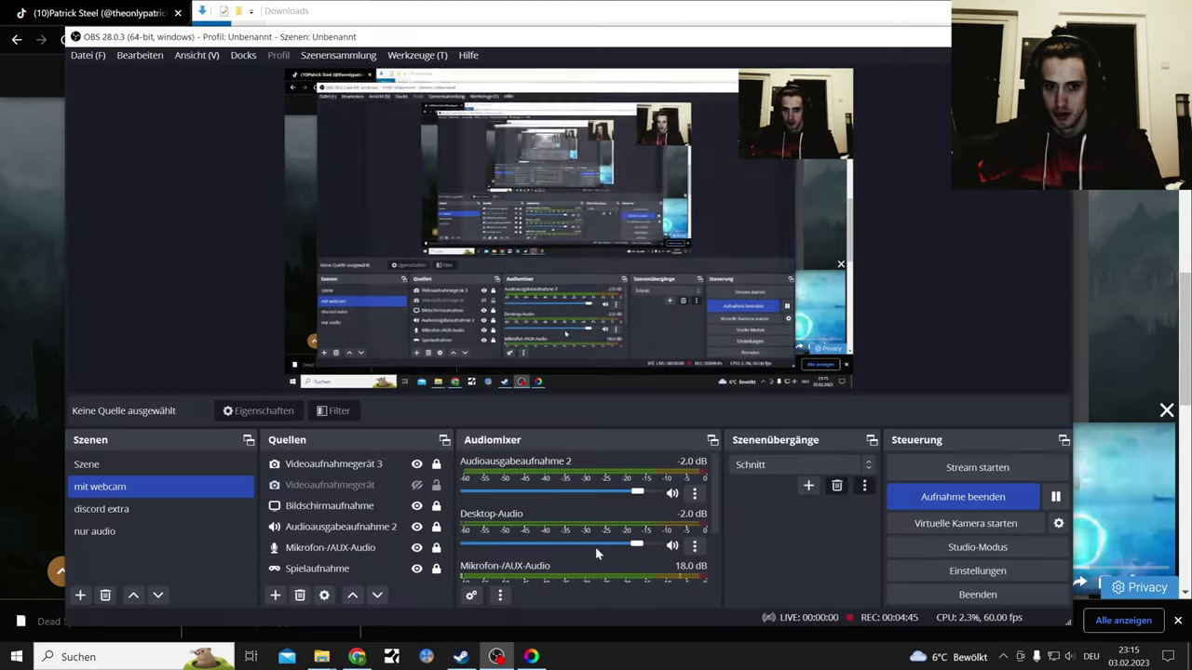
{"action": "left_click", "coordinate": [954, 499]}
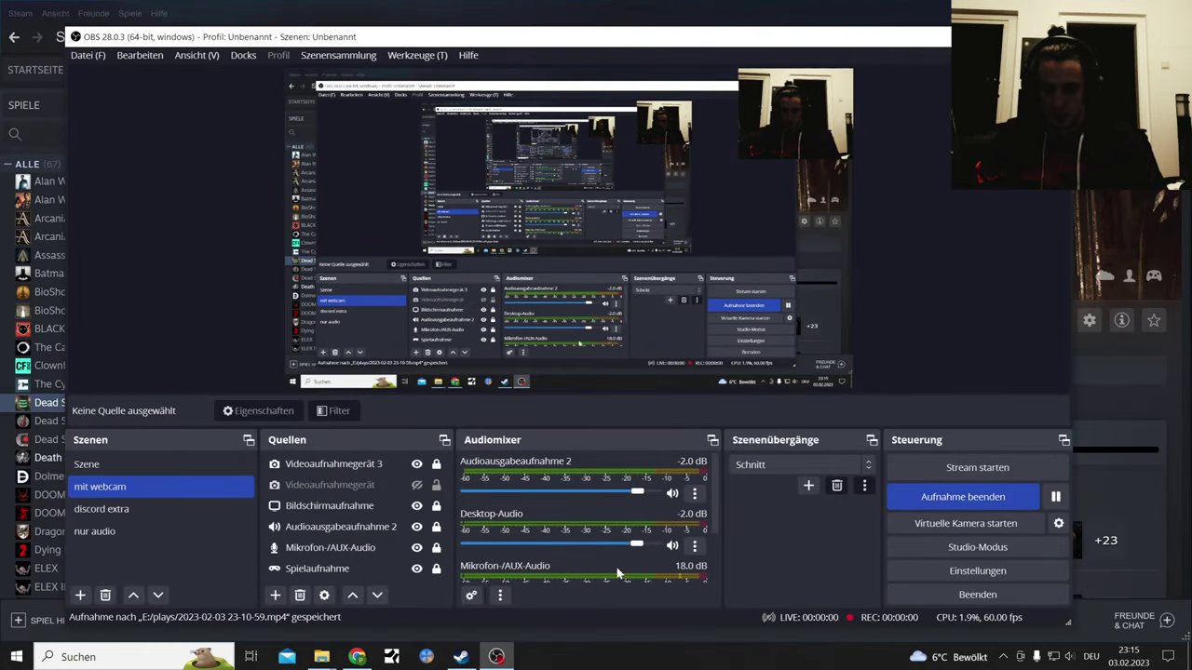
{"action": "key", "text": "alt+Tab"}
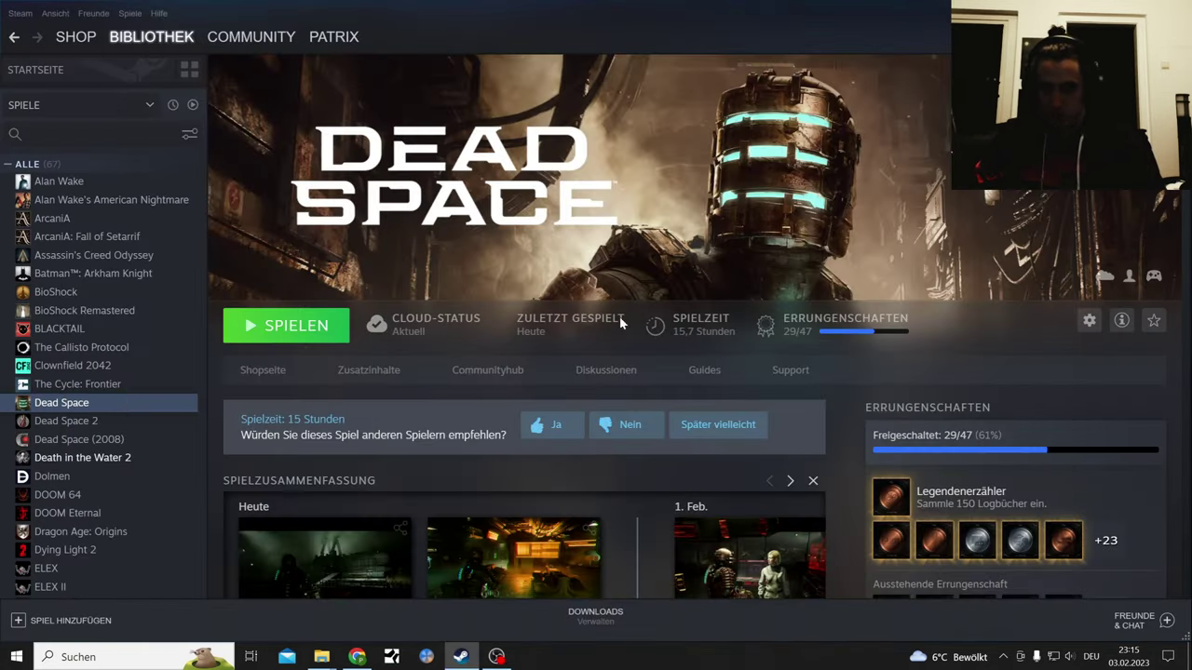
{"action": "left_click", "coordinate": [265, 334]}
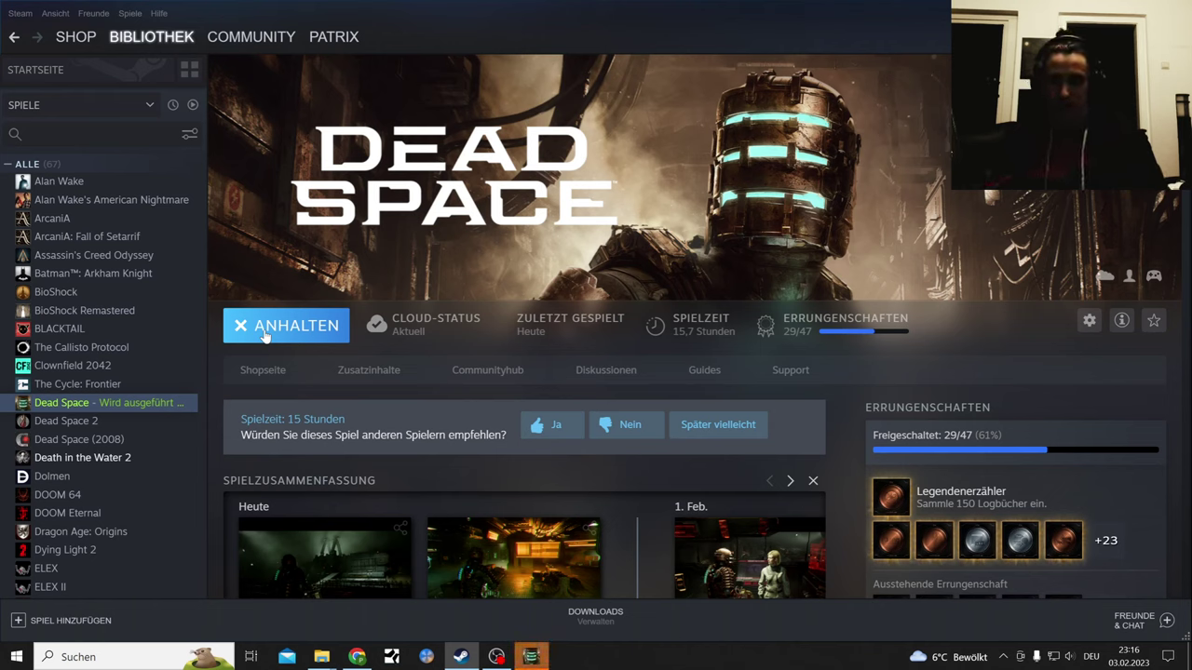
{"action": "left_click", "coordinate": [532, 657]}
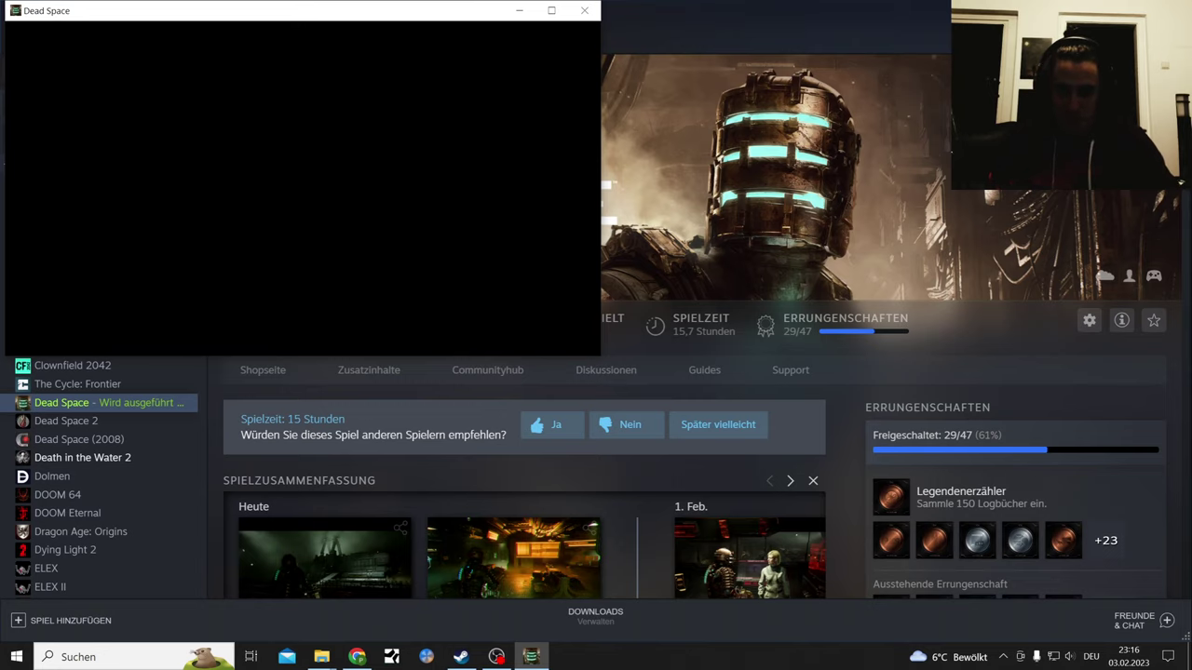
Stop the running Dead Space game from Steam and confirm quitting
{"action": "key", "text": "super"}
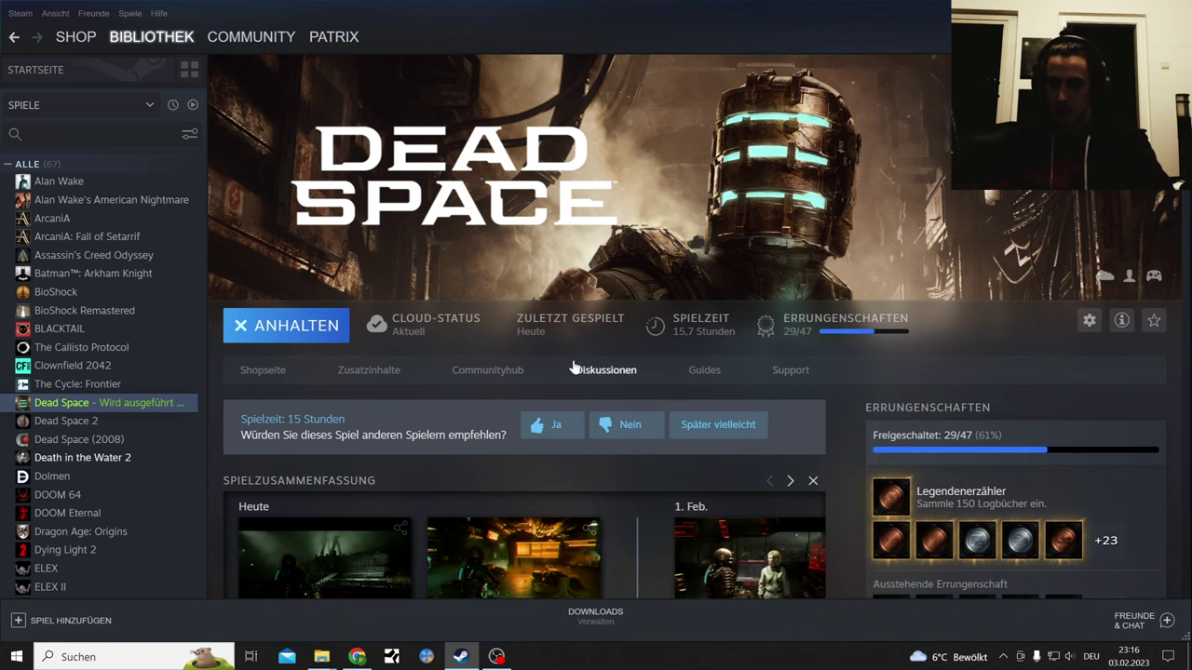
{"action": "scroll", "coordinate": [578, 354], "scroll_direction": "down", "scroll_amount": 5}
{"action": "scroll", "coordinate": [577, 354], "scroll_direction": "down", "scroll_amount": 3}
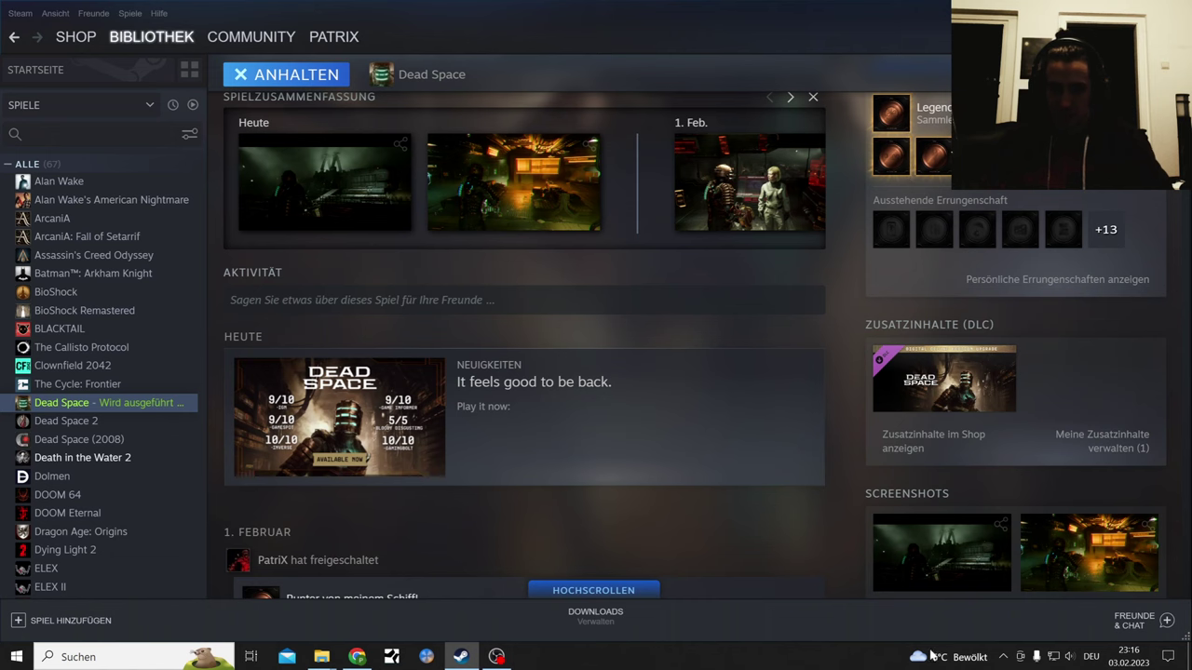
{"action": "scroll", "coordinate": [522, 401], "scroll_direction": "up", "scroll_amount": 8}
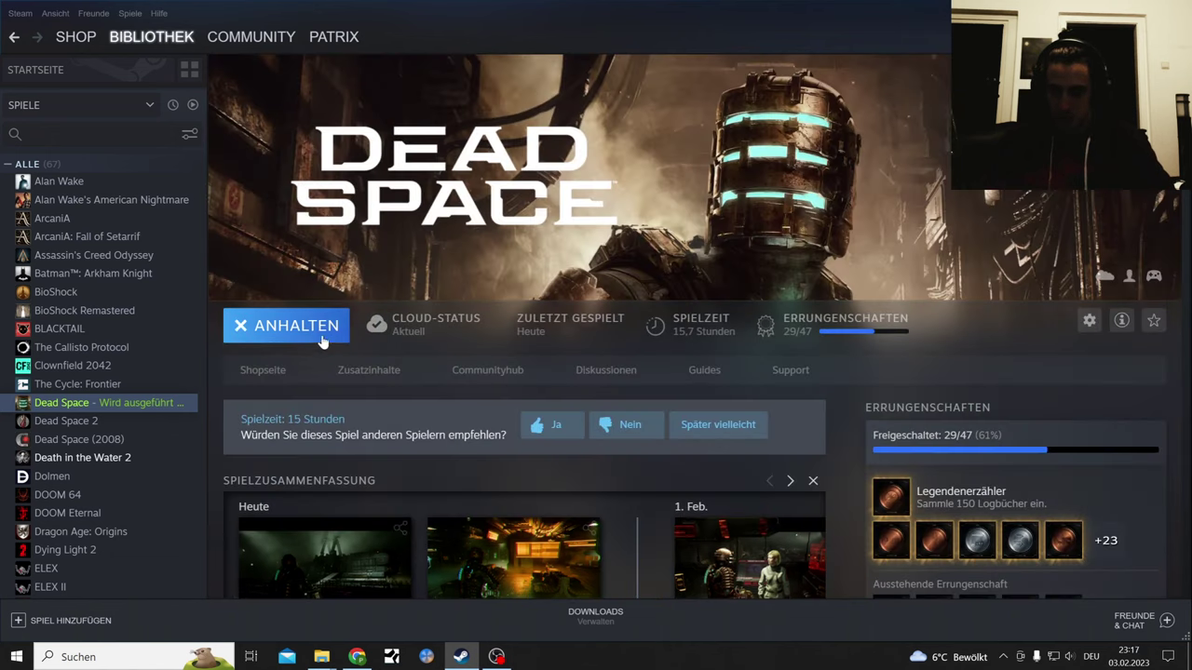
{"action": "left_click", "coordinate": [286, 325]}
{"action": "left_click", "coordinate": [550, 378]}
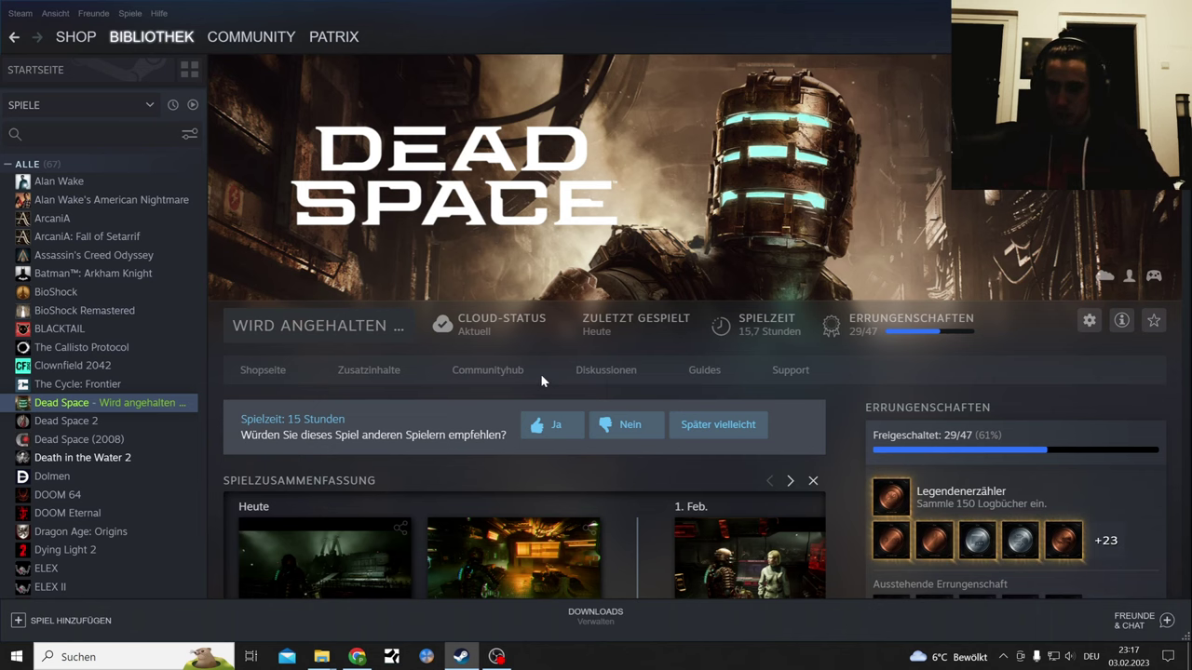
{"action": "left_click", "coordinate": [498, 658]}
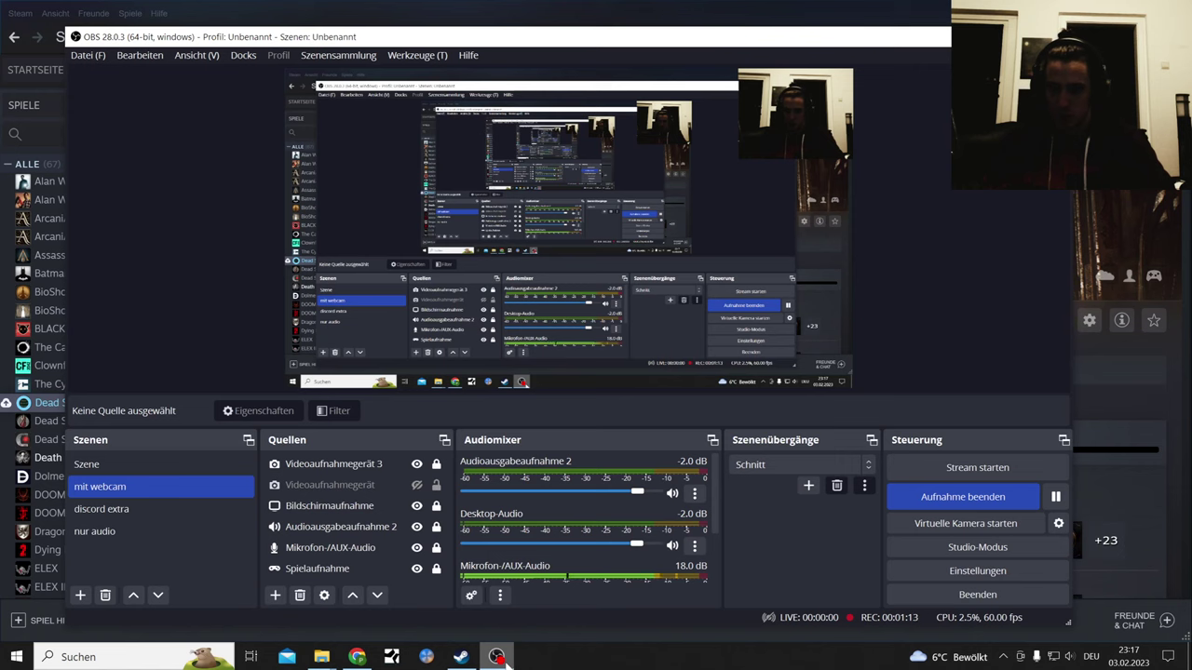
{"action": "left_click", "coordinate": [498, 658]}
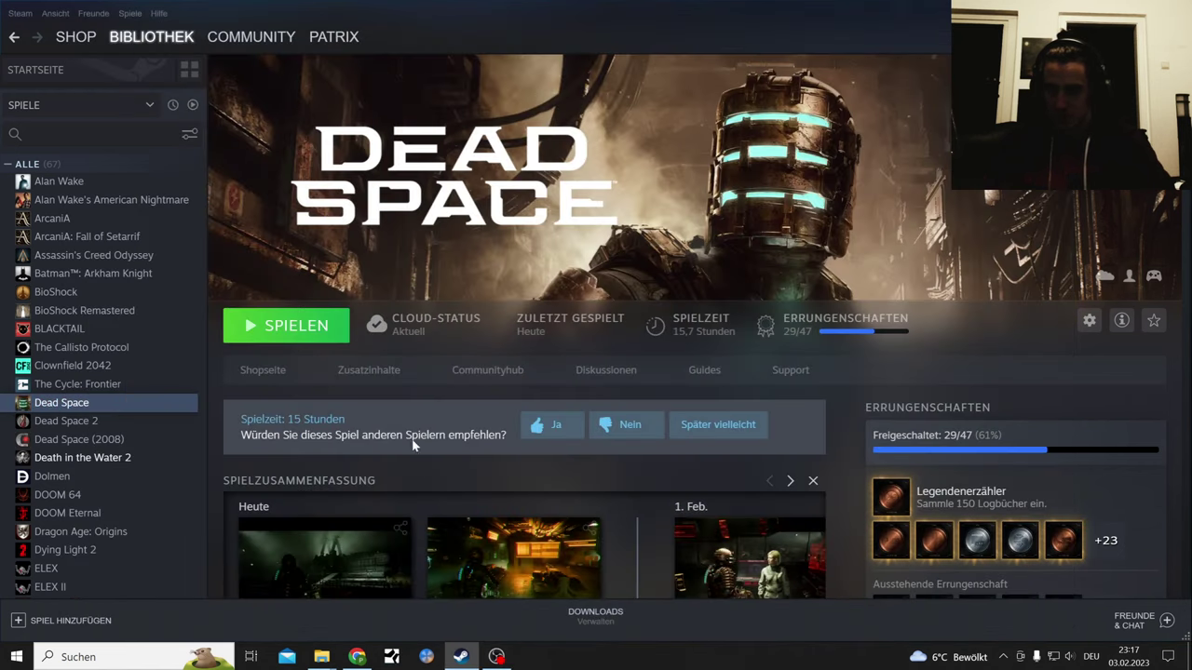
Relaunch Dead Space from Steam, skip the warning screens and continue the latest save
{"action": "left_click", "coordinate": [283, 330]}
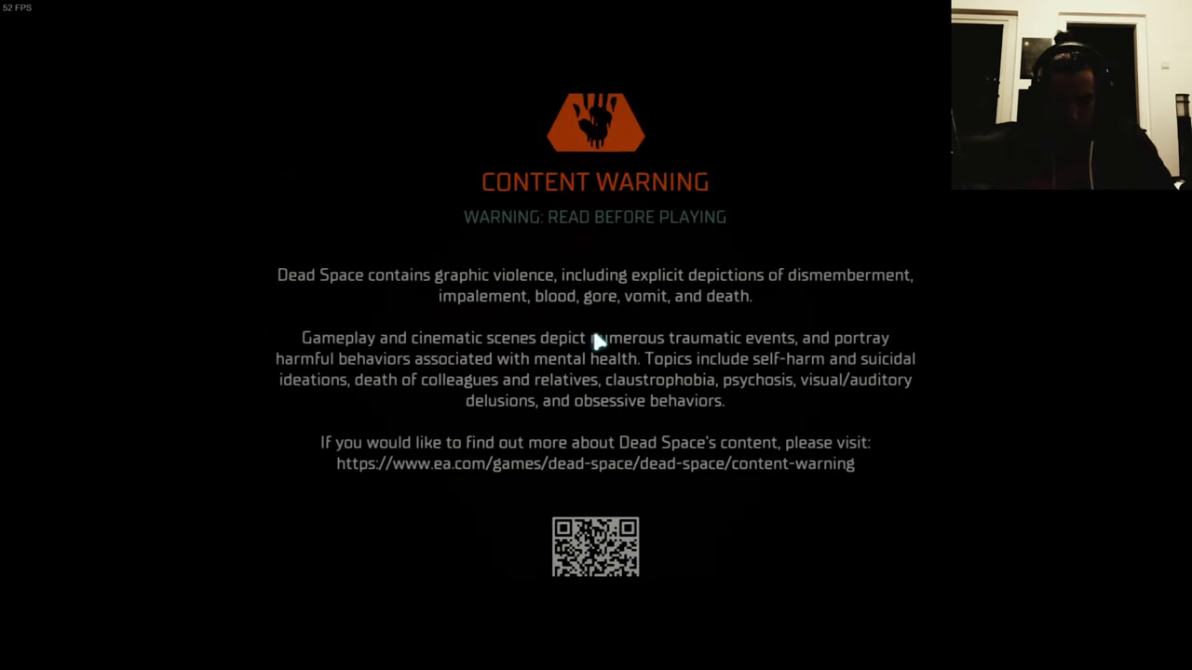
{"action": "key", "text": "Home"}
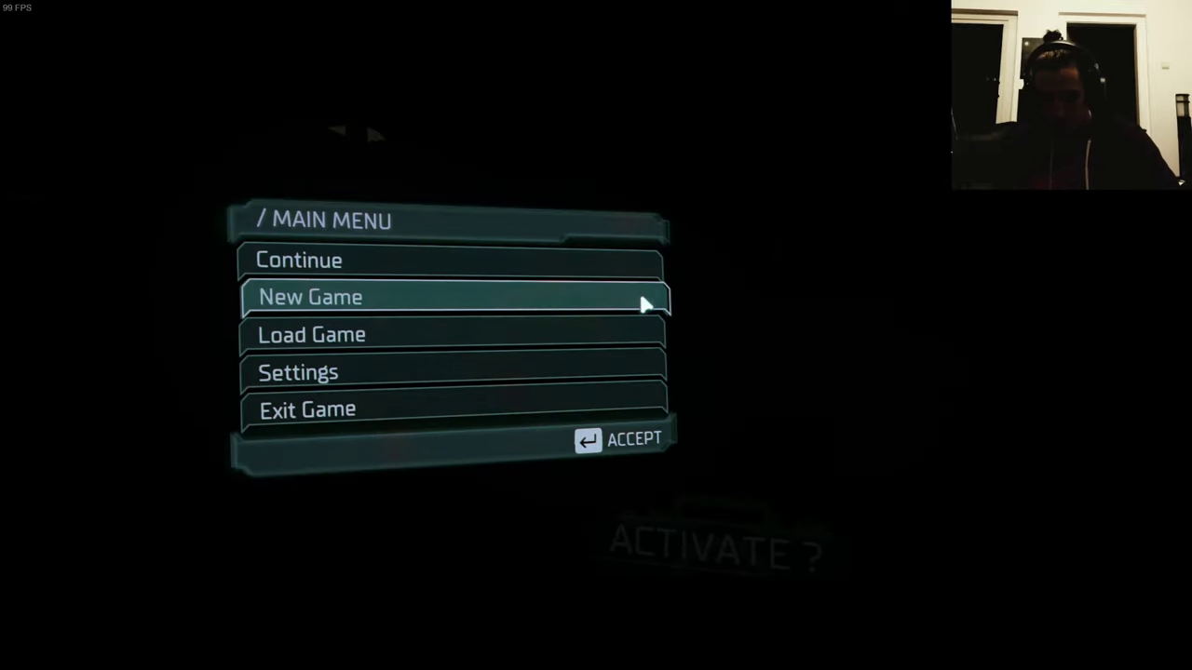
{"action": "left_click", "coordinate": [531, 259]}
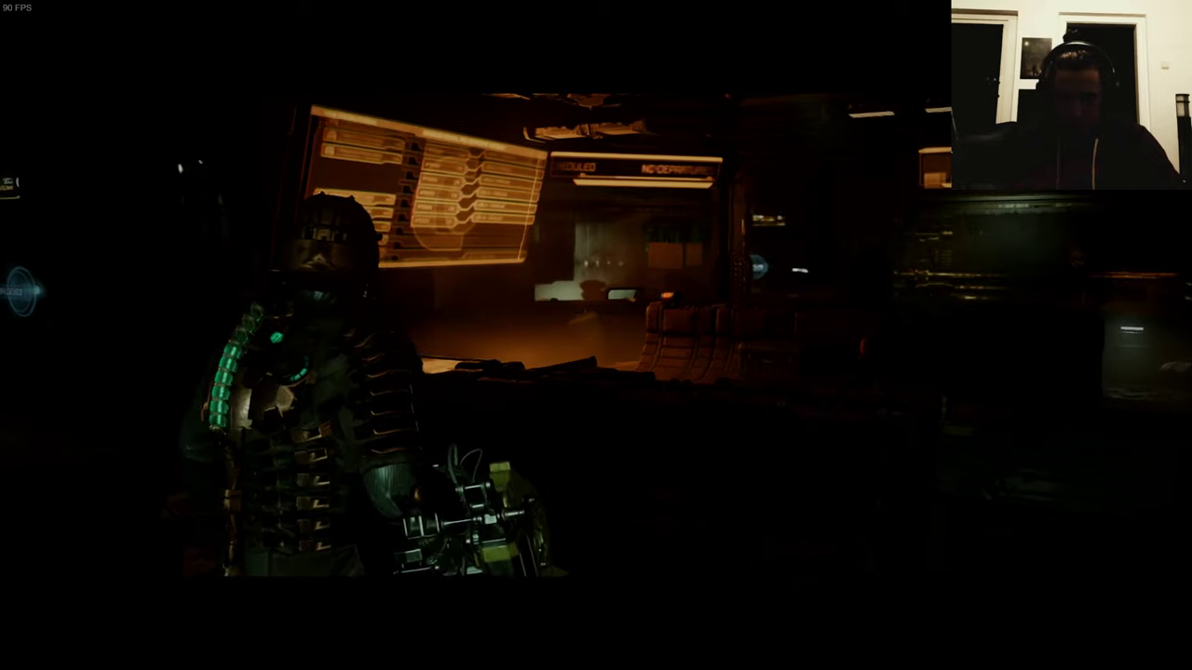
{"action": "key", "text": "Home"}
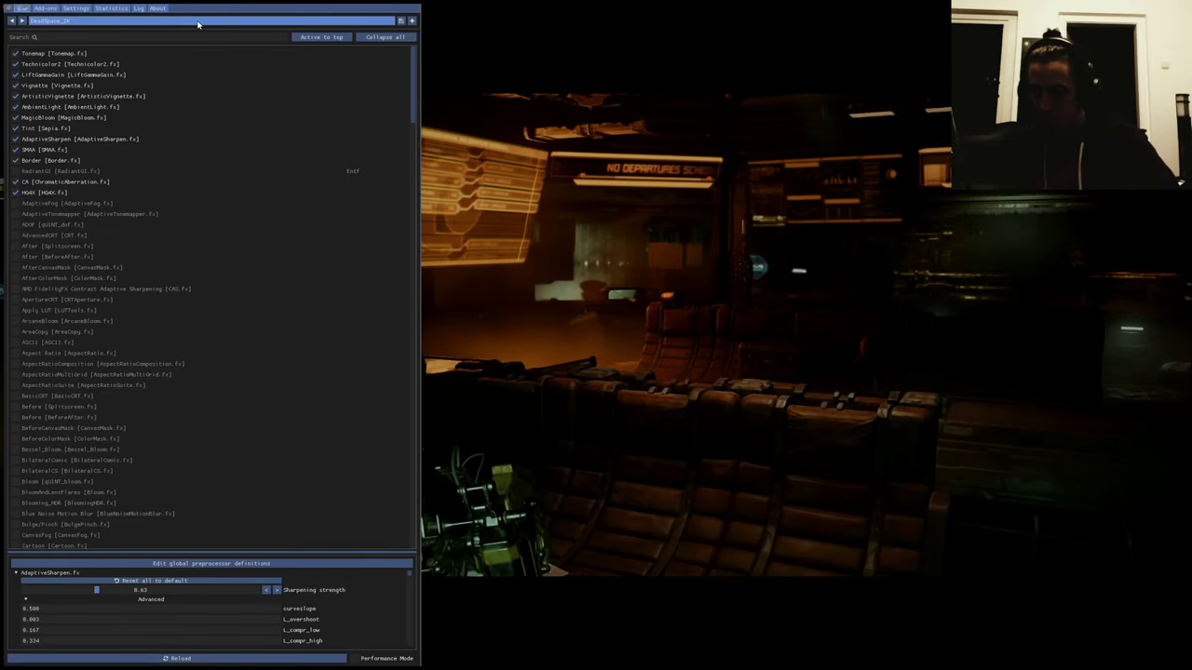
{"action": "left_click", "coordinate": [197, 21]}
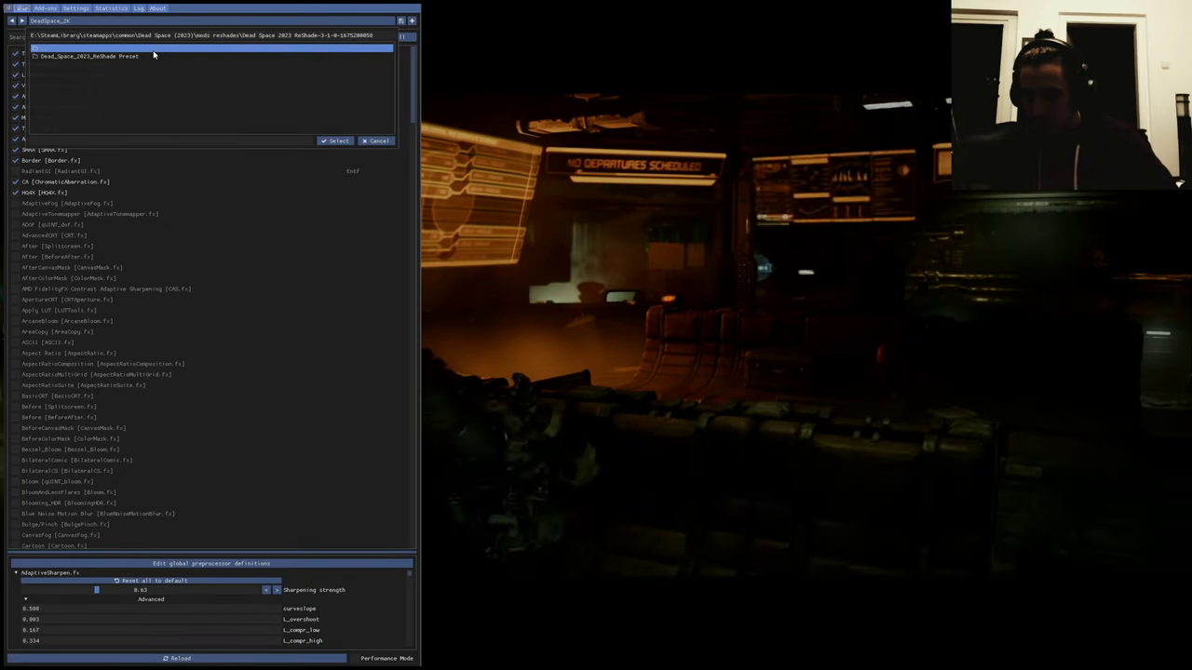
{"action": "left_click", "coordinate": [99, 47]}
{"action": "left_click", "coordinate": [97, 47]}
{"action": "left_click", "coordinate": [65, 72]}
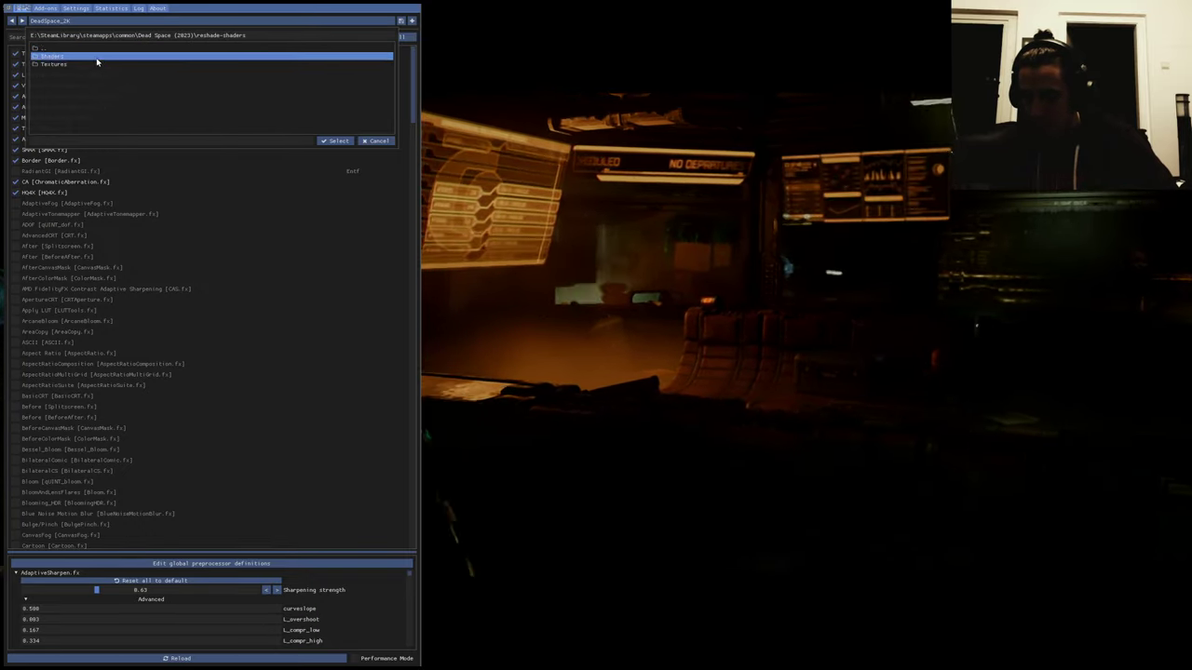
{"action": "left_click", "coordinate": [91, 57]}
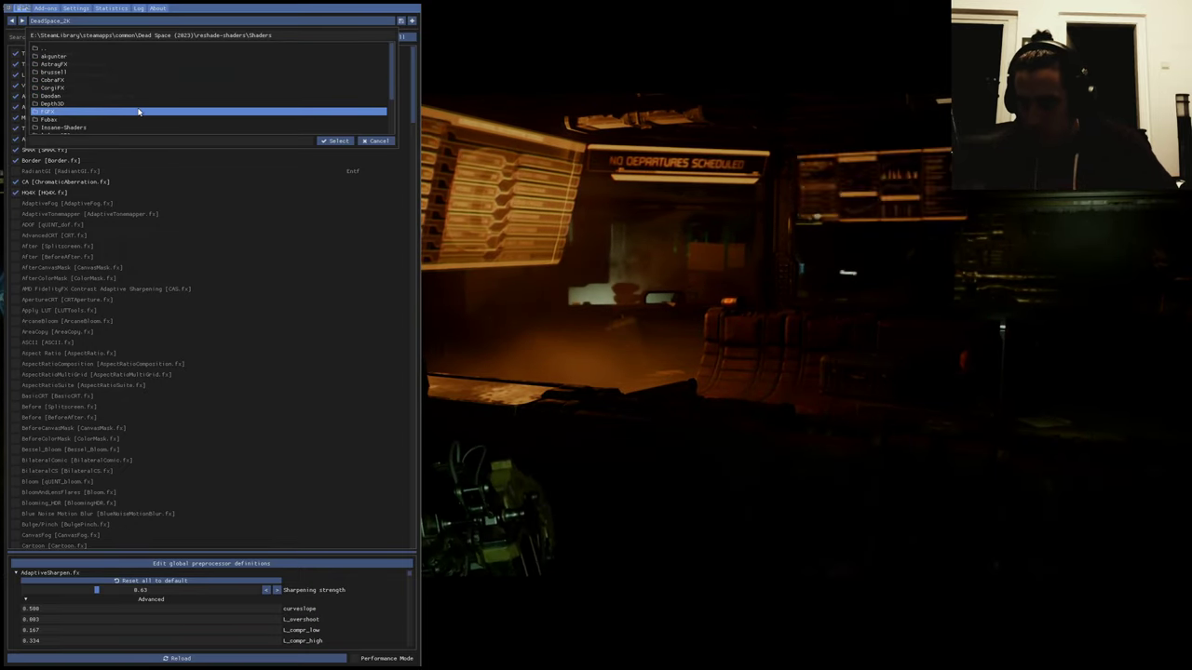
{"action": "scroll", "coordinate": [138, 102], "scroll_direction": "up", "scroll_amount": 3}
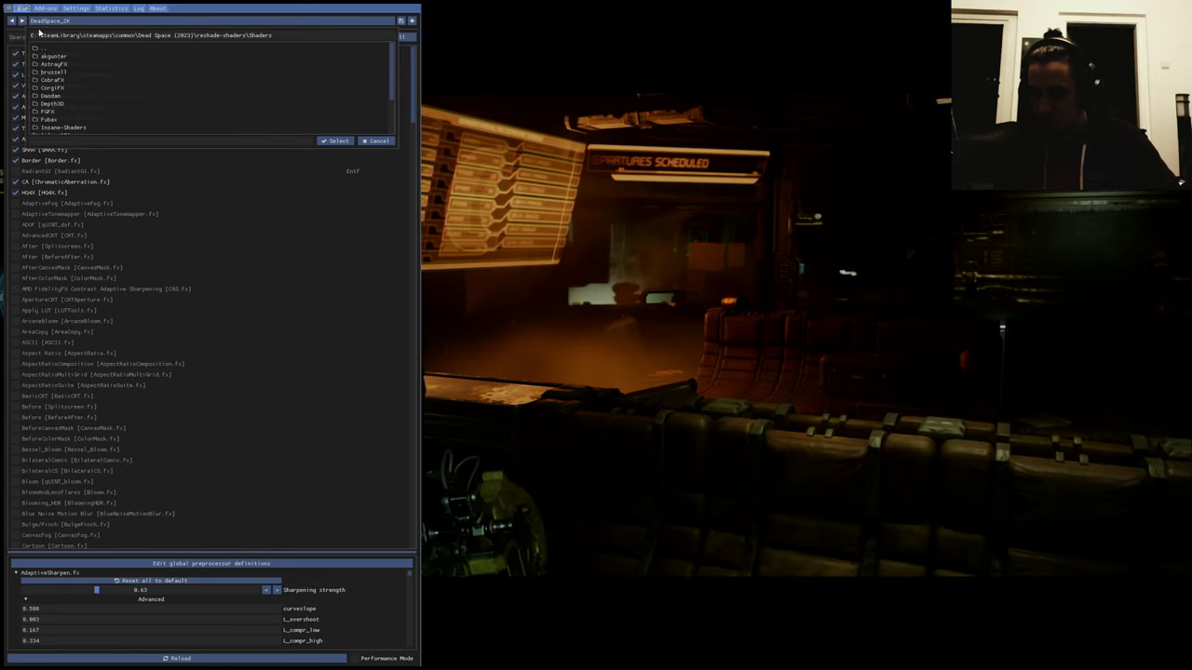
{"action": "key", "text": "Home"}
{"action": "key", "text": "Home"}
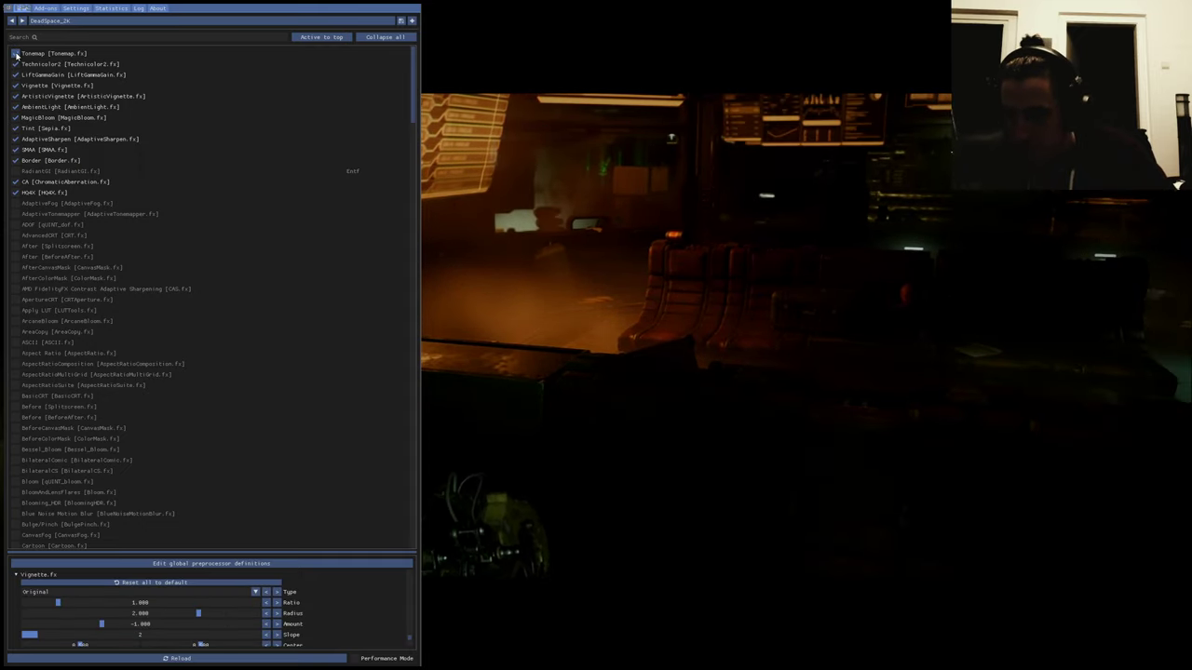
Inspect the Tonemap, Vignette and ArtisticVignette settings and toggle the Tint effect
{"action": "left_click", "coordinate": [15, 53]}
{"action": "left_click", "coordinate": [16, 53]}
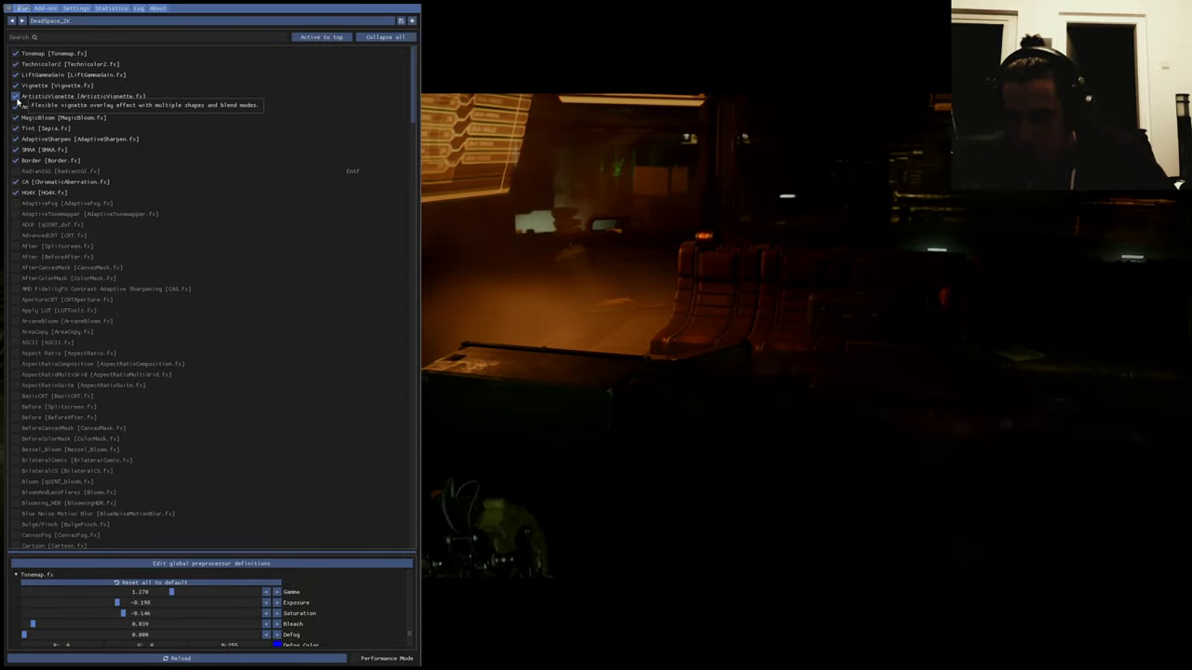
{"action": "left_click", "coordinate": [21, 98]}
{"action": "left_click", "coordinate": [20, 96]}
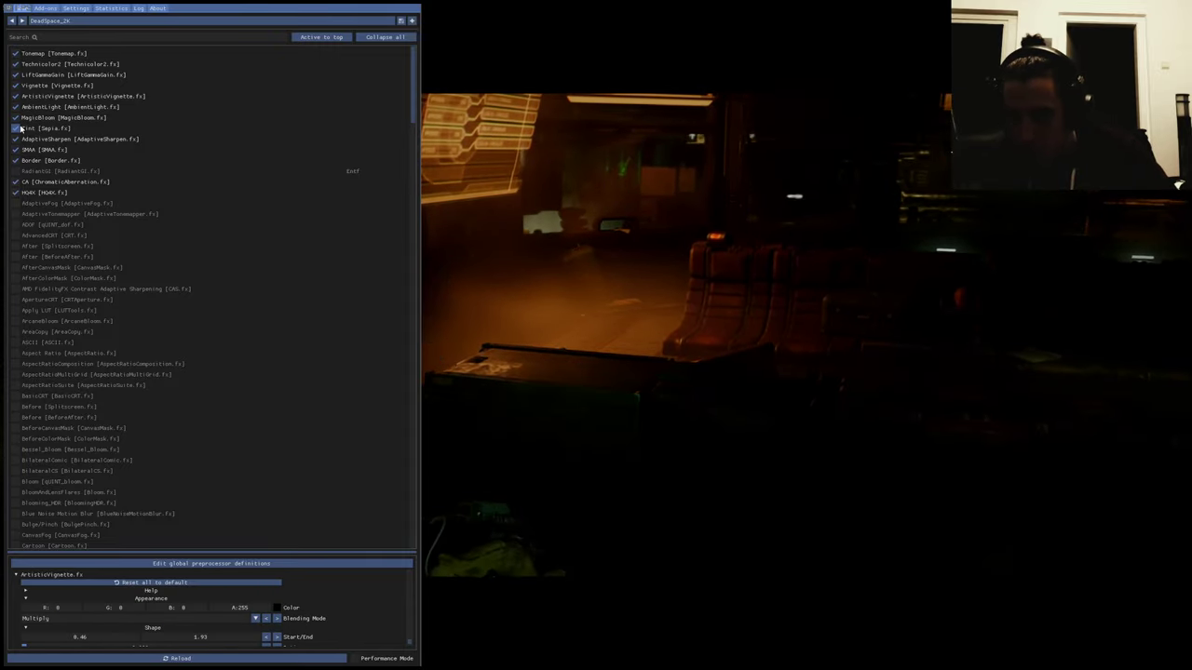
{"action": "left_click", "coordinate": [15, 128]}
Review the SMAA, AmbientLight, Technicolor2 and ChromaticAberration settings, then enable Border
{"action": "left_click", "coordinate": [15, 139]}
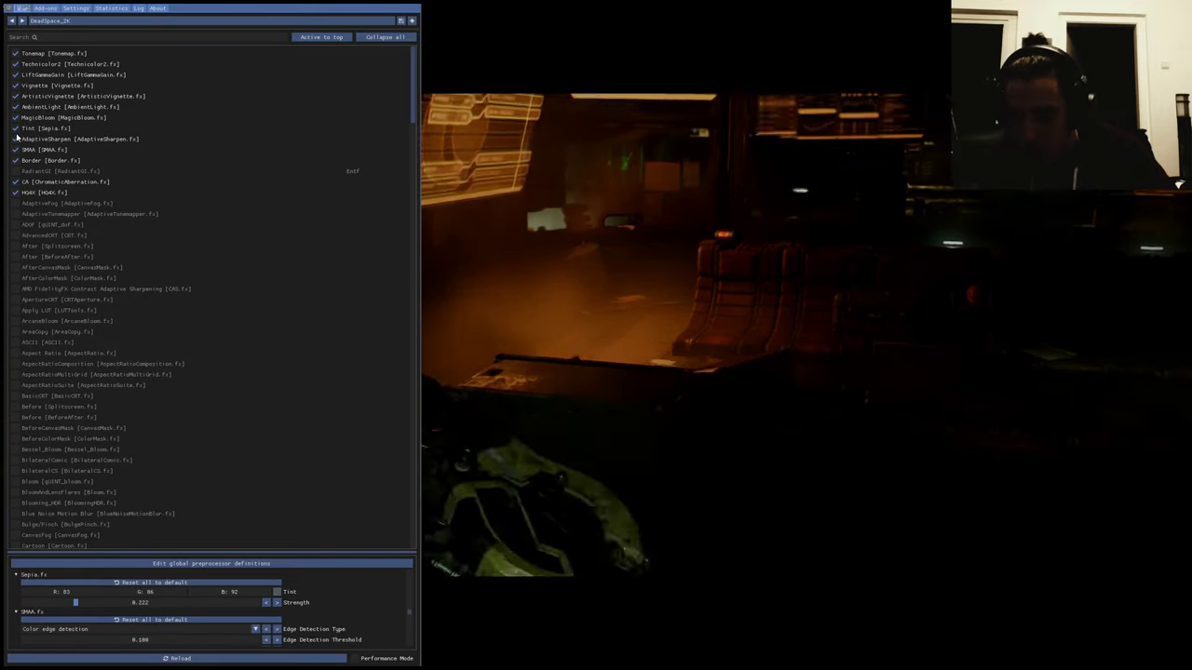
{"action": "left_click", "coordinate": [14, 142]}
{"action": "left_click", "coordinate": [15, 149]}
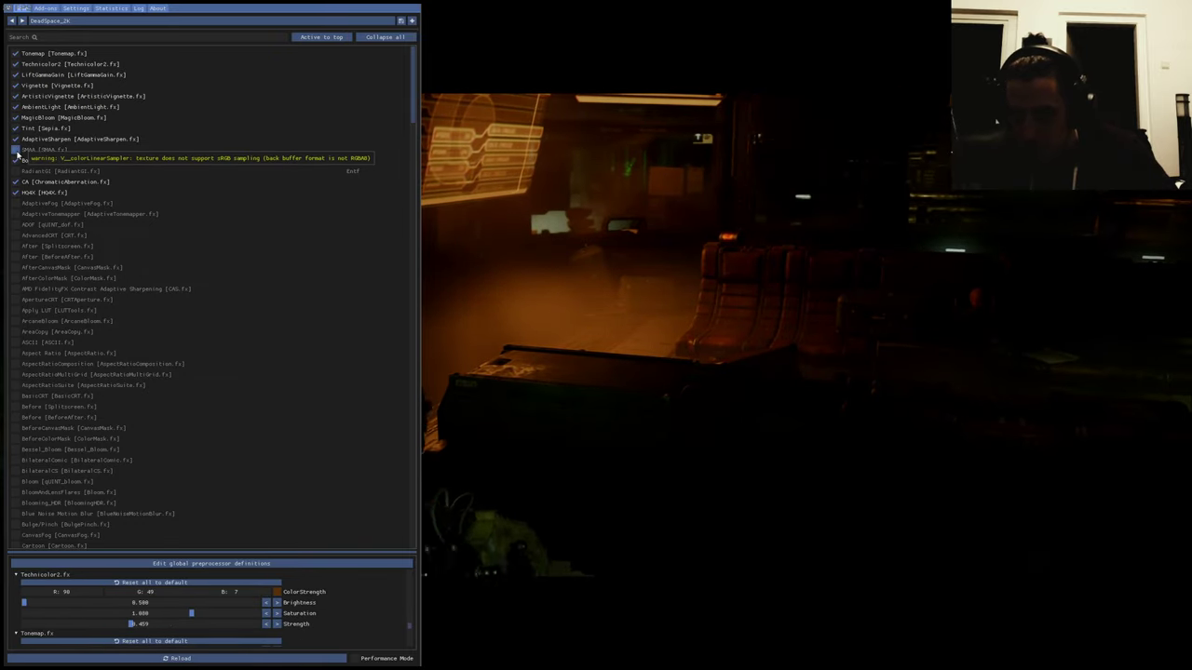
{"action": "left_click", "coordinate": [16, 160]}
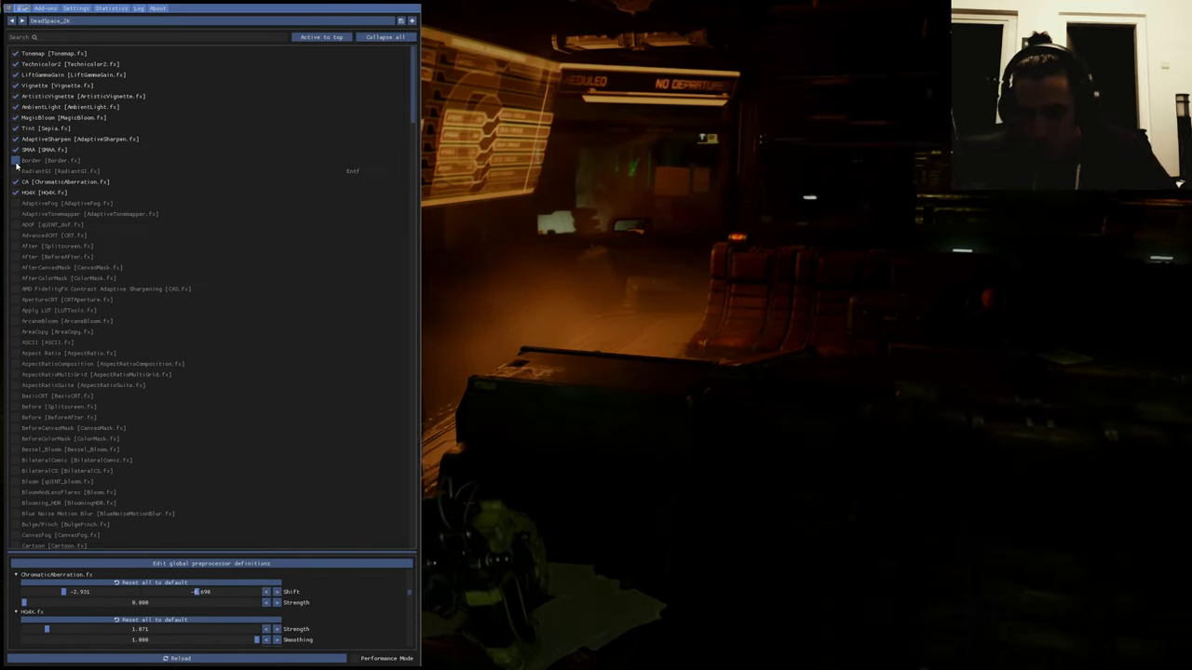
{"action": "left_click", "coordinate": [15, 160]}
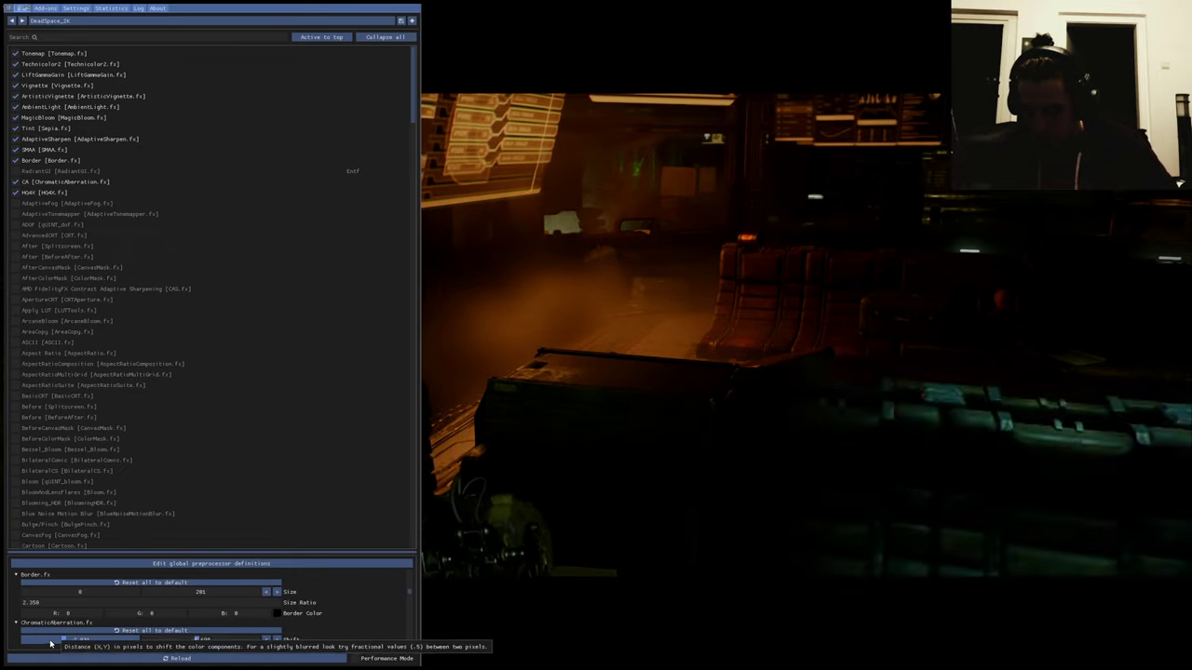
Set the ChromaticAberration shift to -10 and 10 and widen the Border size
{"action": "mouse_move", "coordinate": [79, 640]}
{"action": "left_mouse_down"}
{"action": "mouse_move", "coordinate": [131, 641]}
{"action": "mouse_move", "coordinate": [17, 647]}
{"action": "left_mouse_up"}
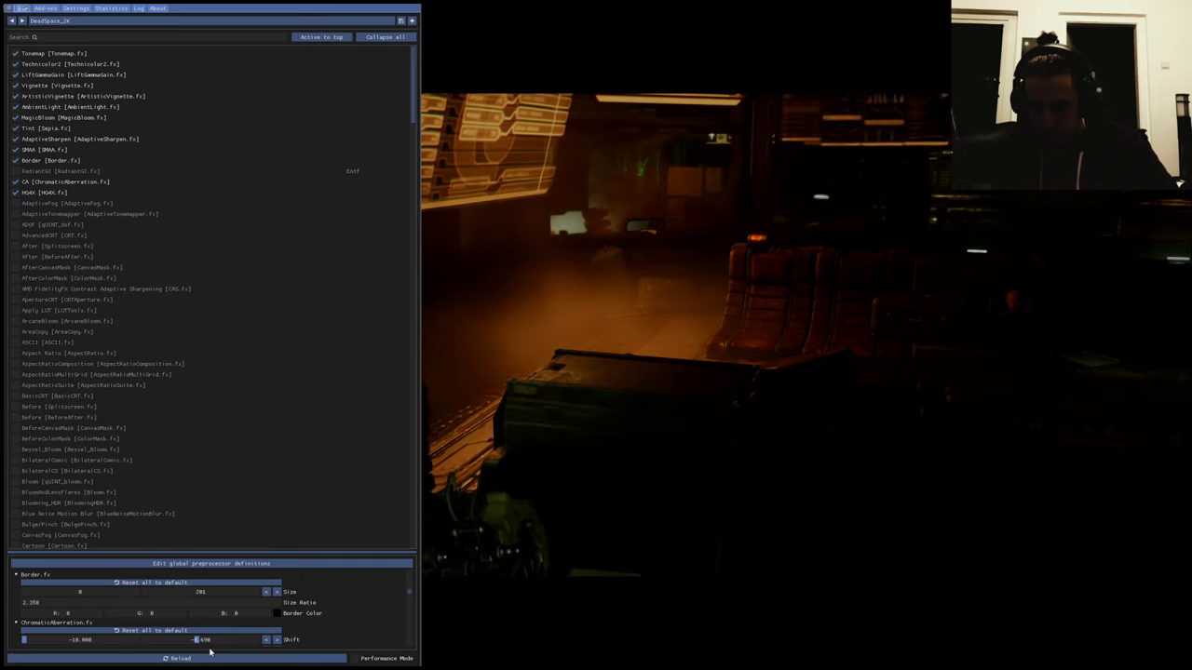
{"action": "left_click_drag", "start_coordinate": [200, 639], "coordinate": [283, 642]}
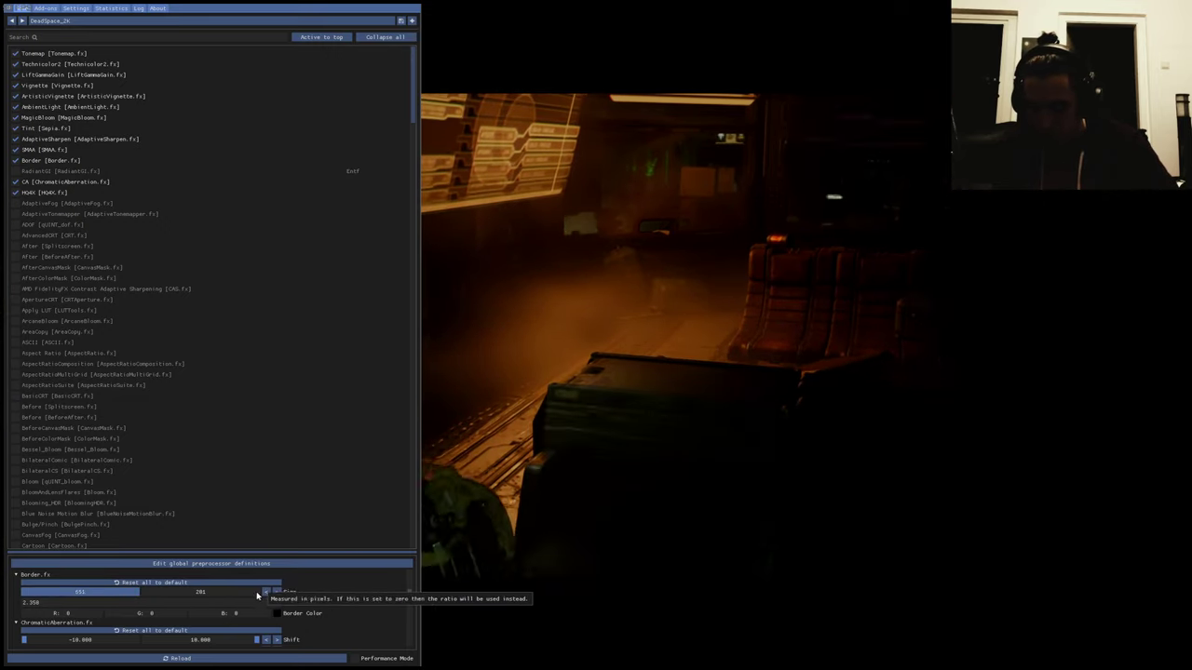
{"action": "mouse_move", "coordinate": [261, 594]}
{"action": "left_mouse_down"}
{"action": "mouse_move", "coordinate": [431, 598]}
{"action": "mouse_move", "coordinate": [1, 593]}
{"action": "left_mouse_up"}
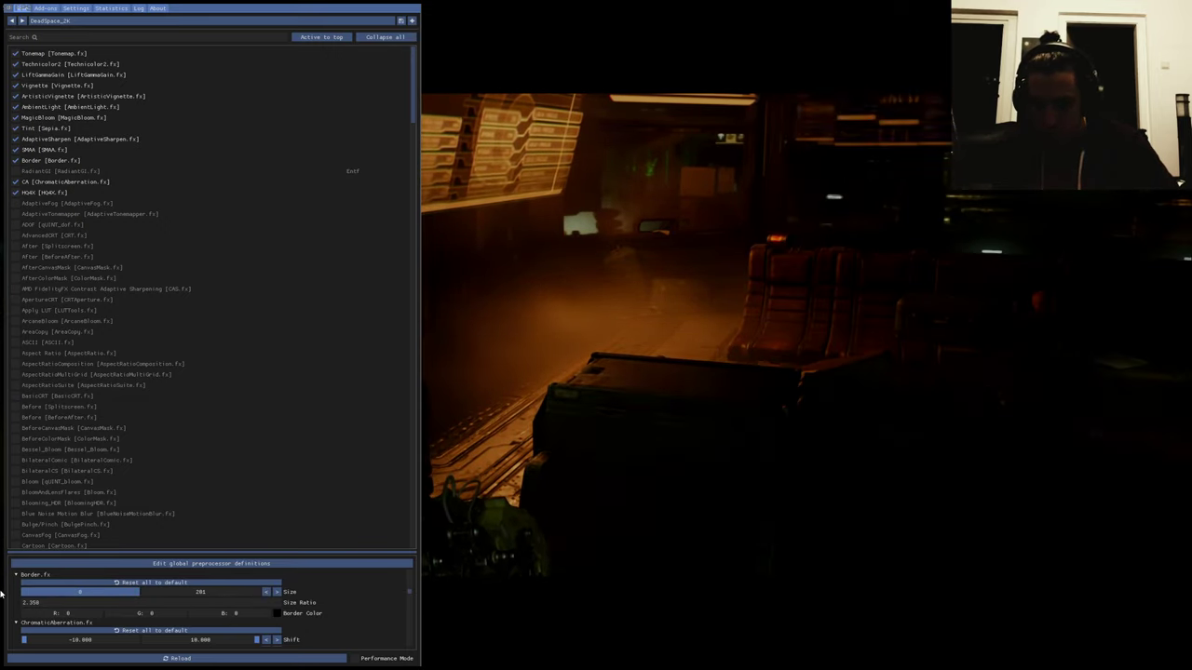
{"action": "mouse_move", "coordinate": [142, 592]}
{"action": "left_mouse_down"}
{"action": "mouse_move", "coordinate": [252, 594]}
{"action": "mouse_move", "coordinate": [163, 600]}
{"action": "mouse_move", "coordinate": [510, 572]}
{"action": "mouse_move", "coordinate": [141, 593]}
{"action": "left_mouse_up"}
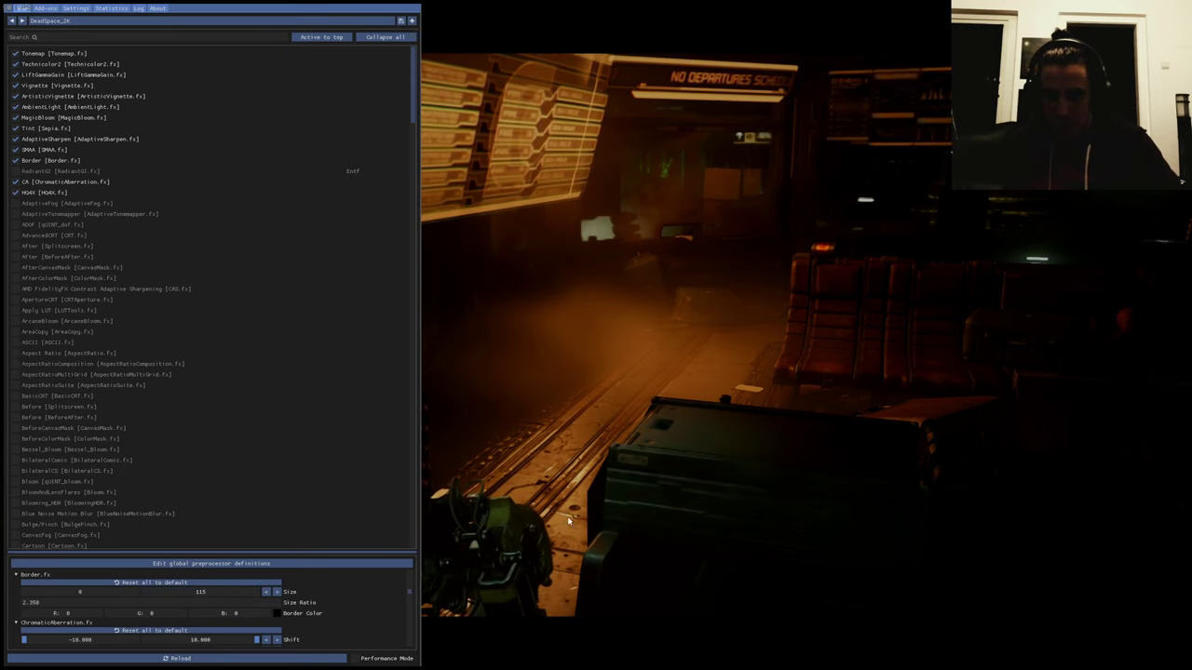
Hide the ReShade overlay, then pause and resume the game
{"action": "key", "text": "Home"}
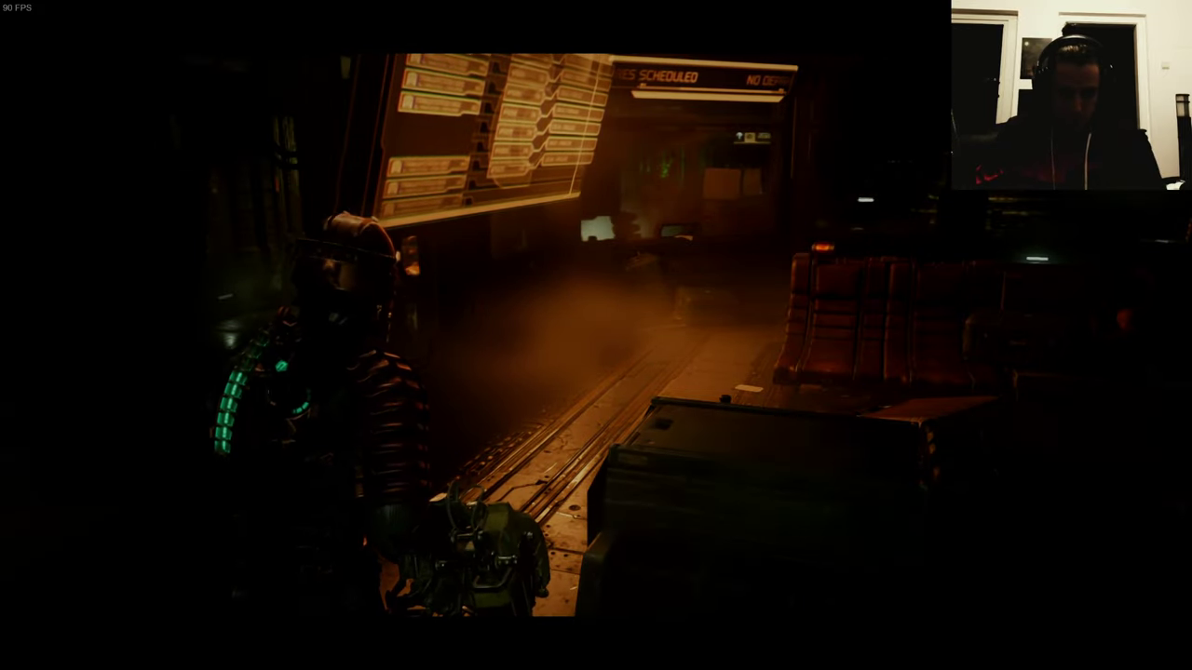
{"action": "key", "text": "Escape"}
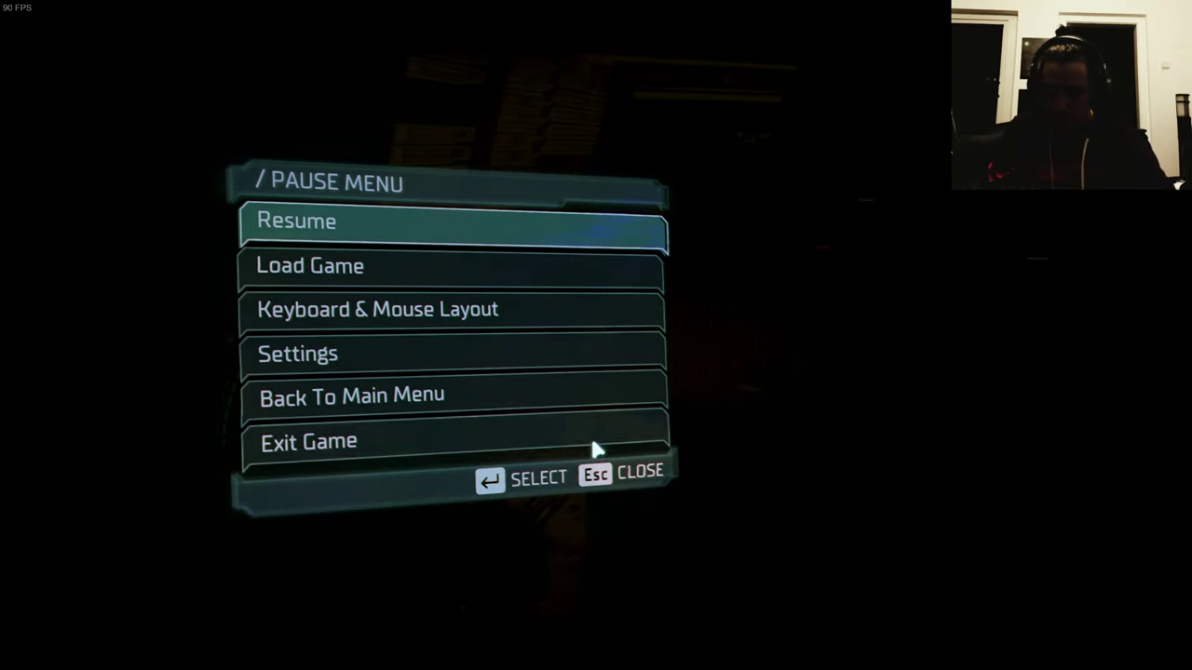
{"action": "key", "text": "Escape"}
Bring the Chrome window with Nexus Mods forward and close the ReShade tab
{"action": "key", "text": "super"}
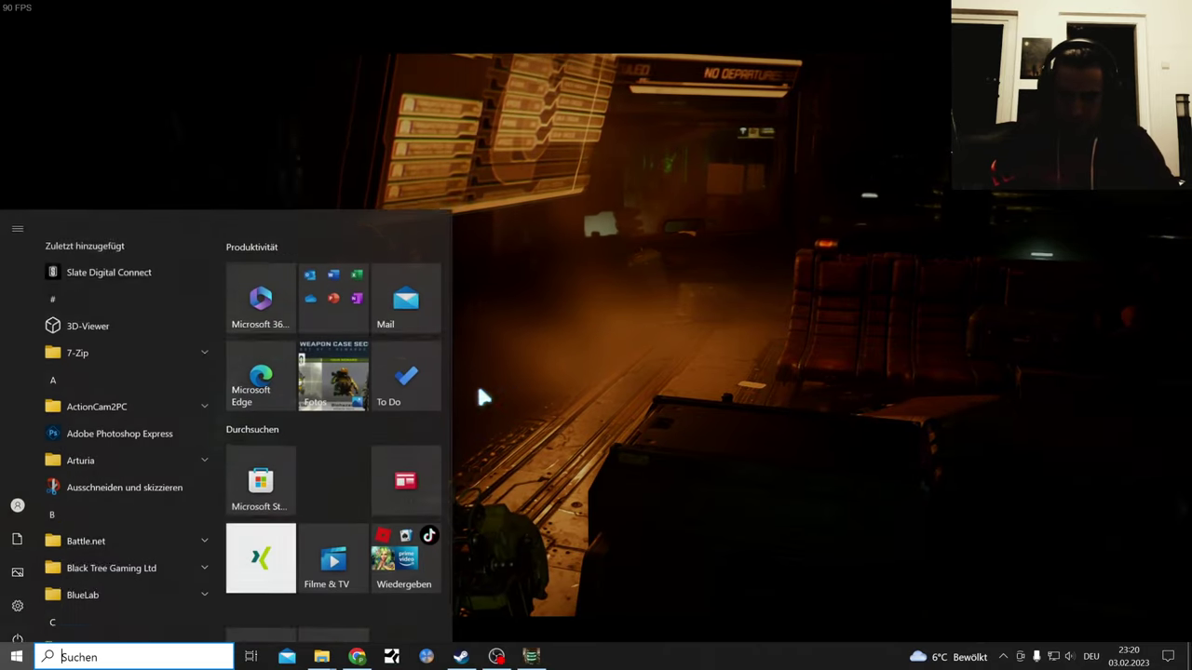
{"action": "left_click", "coordinate": [357, 656]}
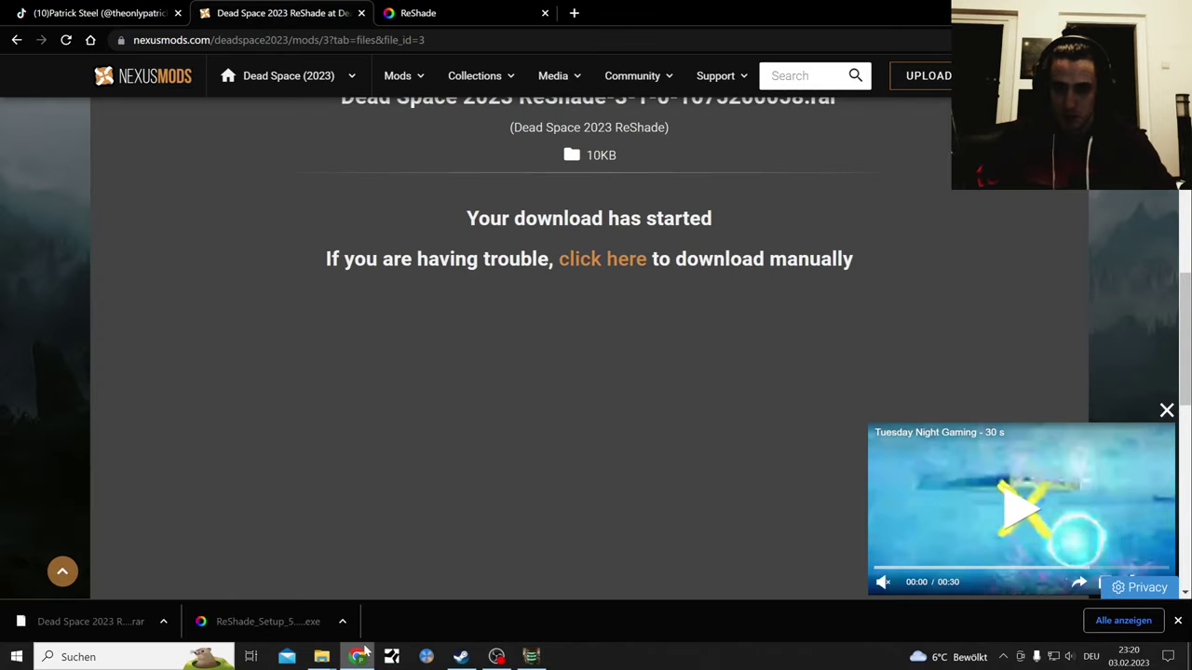
{"action": "scroll", "coordinate": [444, 183], "scroll_direction": "up", "scroll_amount": 5}
{"action": "scroll", "coordinate": [372, 186], "scroll_direction": "up", "scroll_amount": 5}
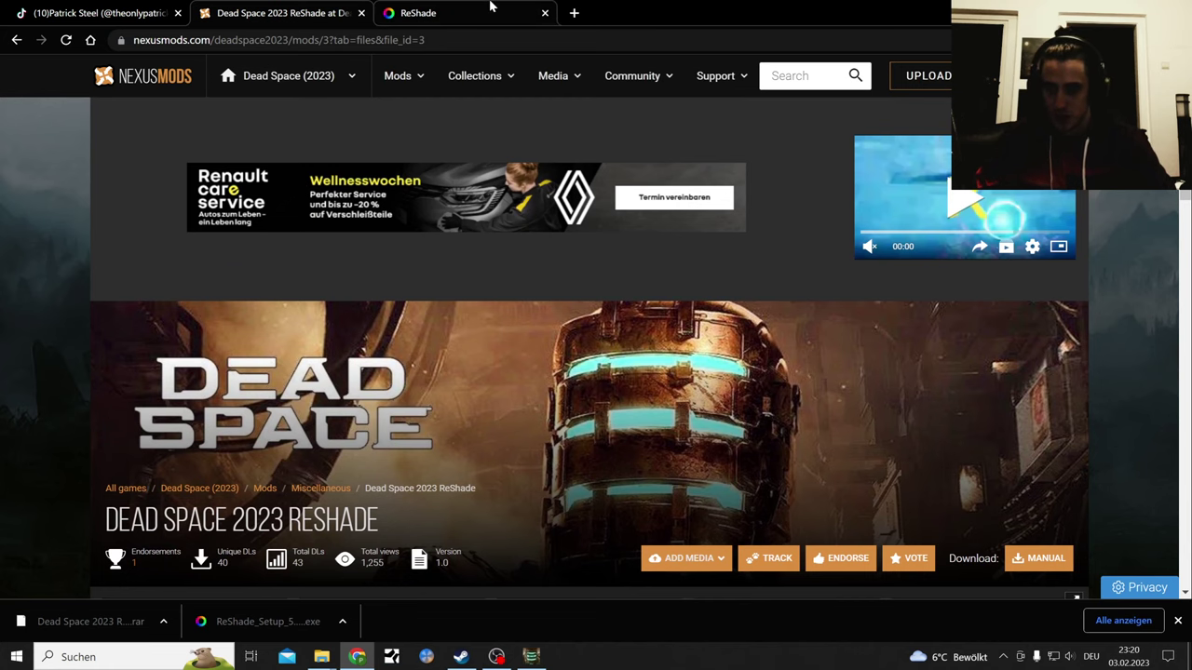
{"action": "left_click", "coordinate": [456, 12]}
{"action": "left_click", "coordinate": [544, 12]}
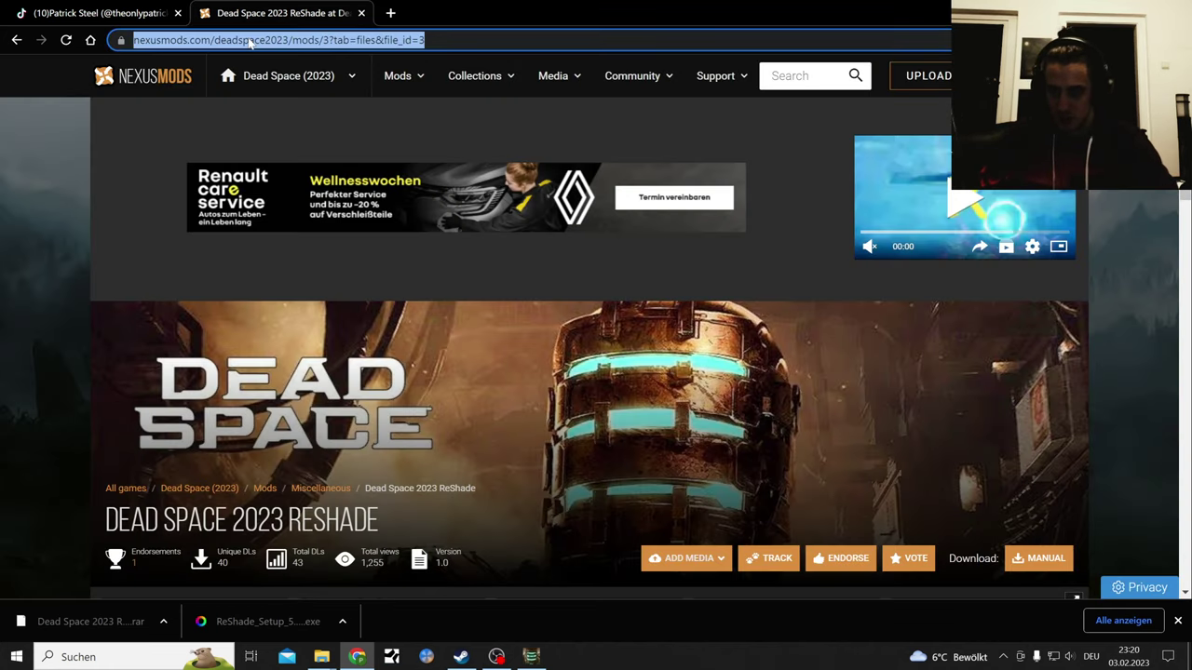
Browse back and forth through the visited mod pages to Google's 'dead space 2023 mods' results
{"action": "left_click", "coordinate": [17, 40]}
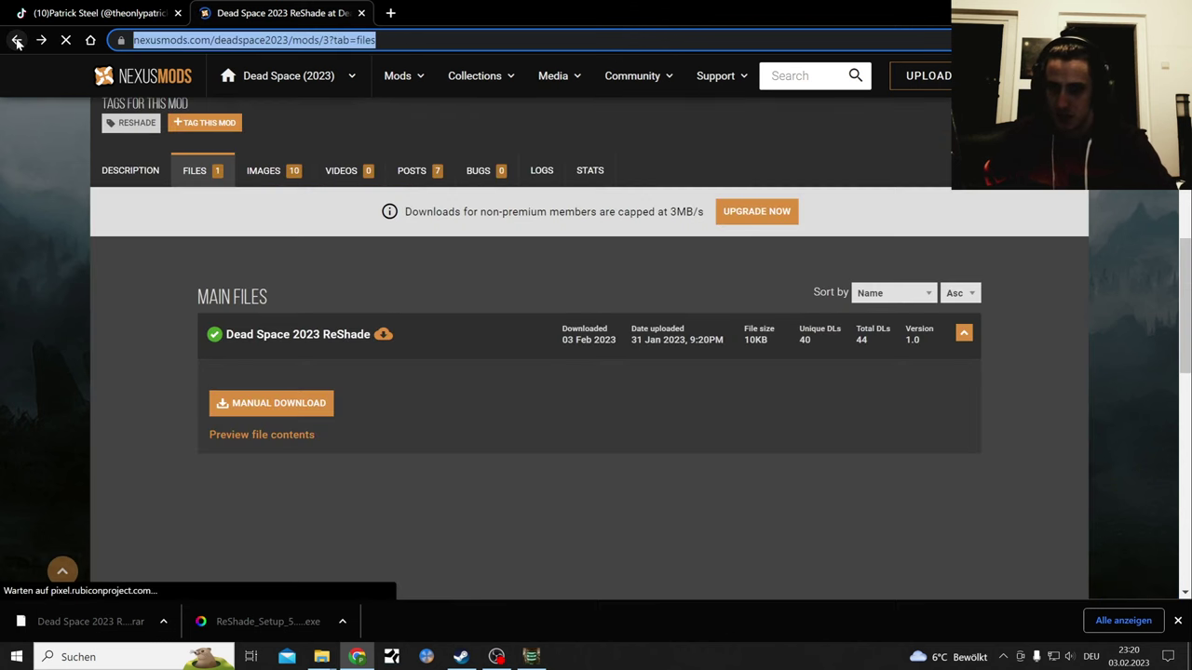
{"action": "left_click", "coordinate": [17, 40]}
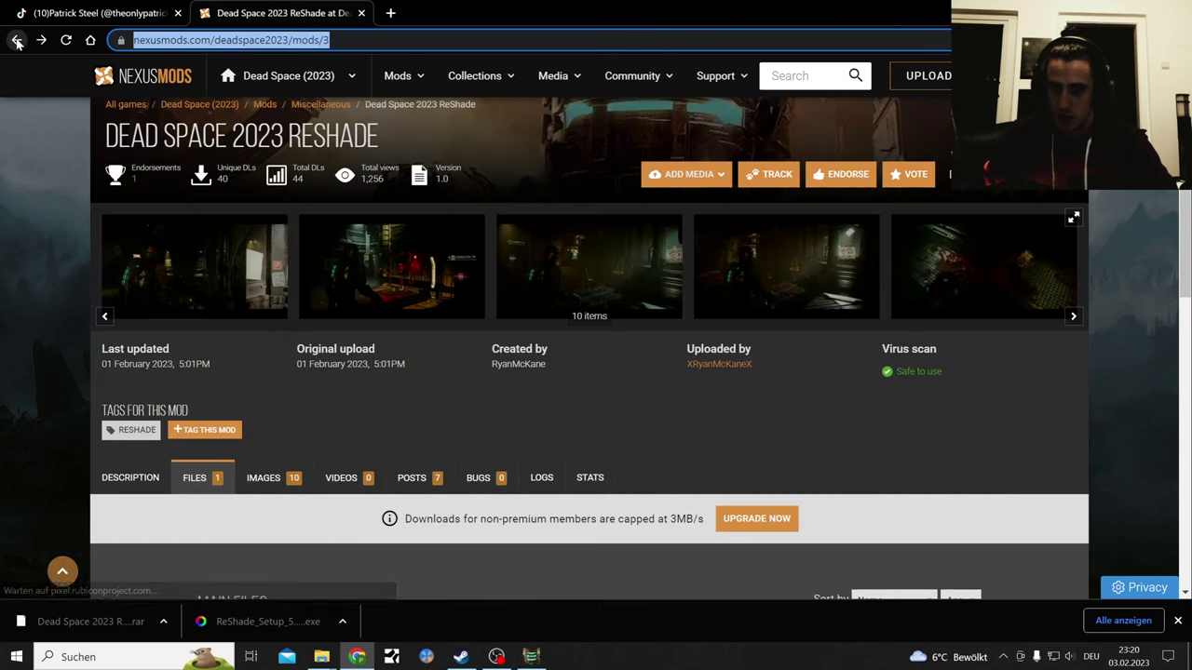
{"action": "key", "text": "alt+Right"}
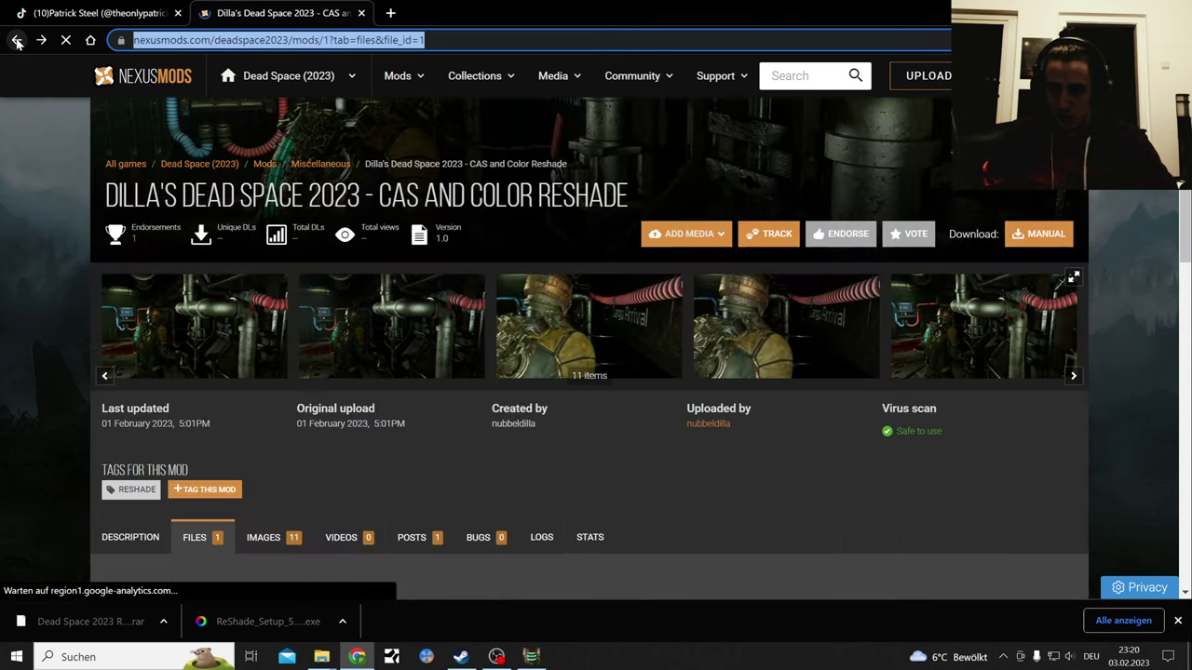
{"action": "key", "text": "alt+Right"}
{"action": "key", "text": "alt+Left"}
{"action": "left_click", "coordinate": [17, 40]}
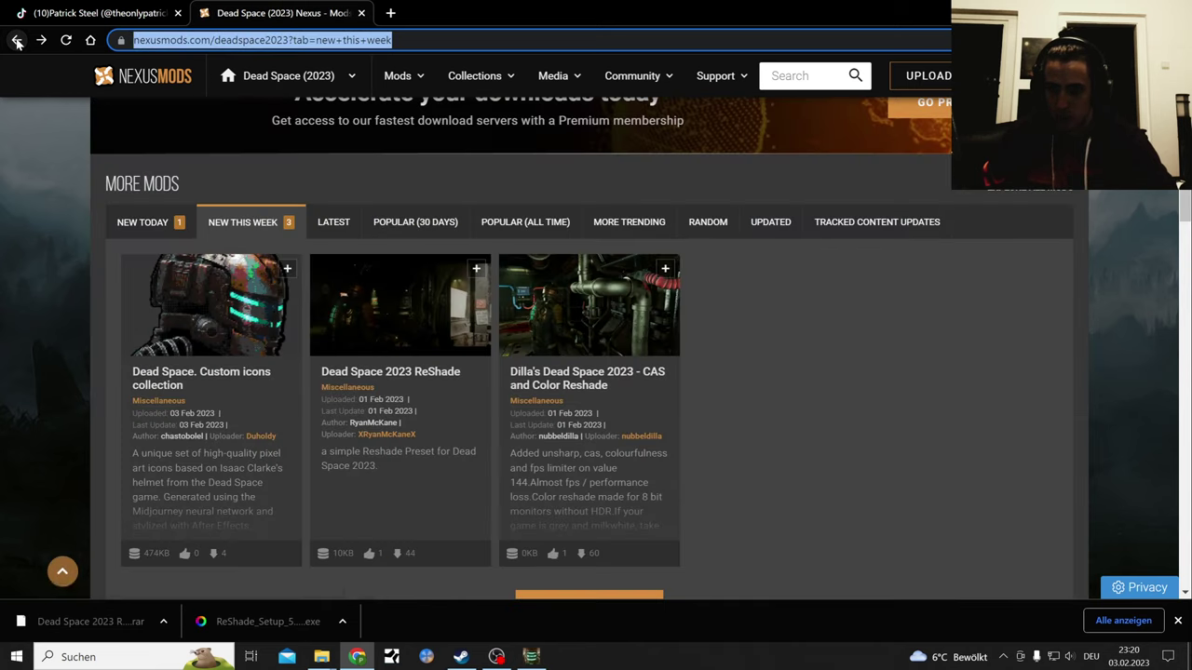
{"action": "left_click", "coordinate": [17, 40]}
{"action": "left_click", "coordinate": [17, 40]}
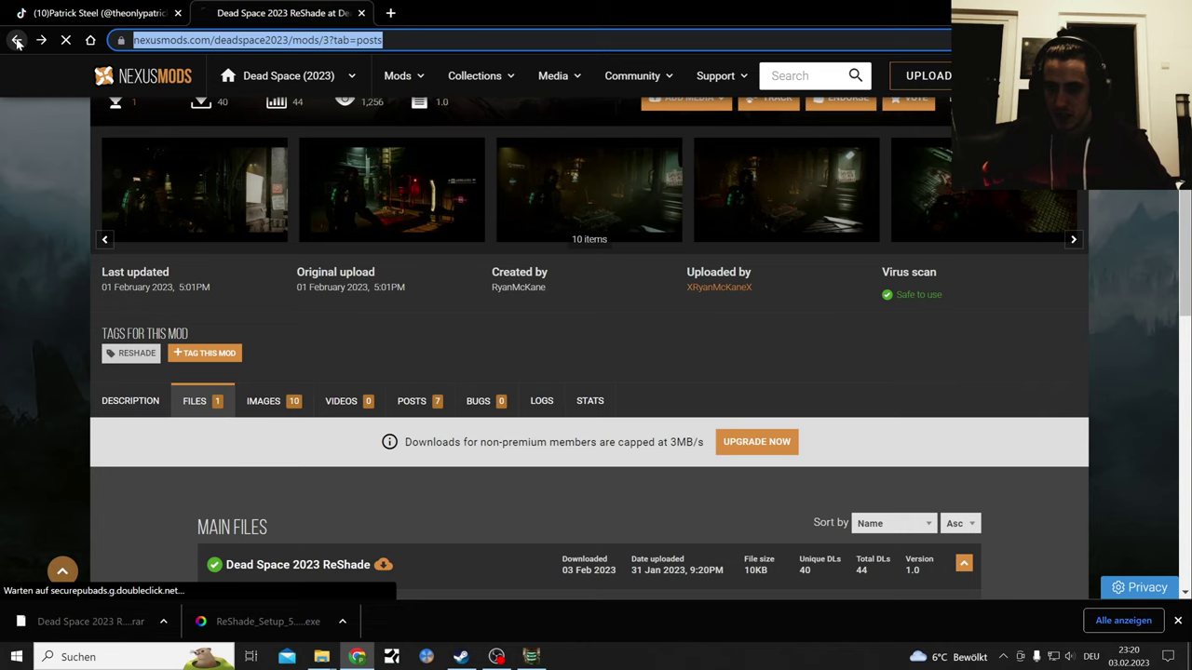
{"action": "left_click", "coordinate": [17, 41]}
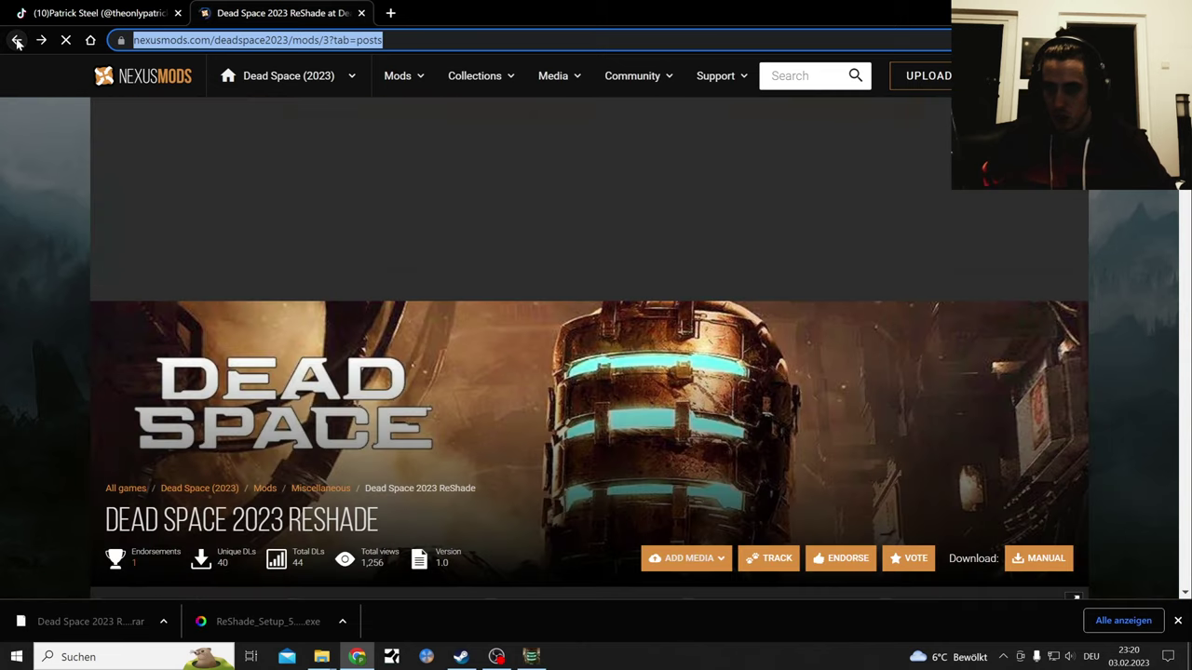
{"action": "left_click", "coordinate": [16, 40]}
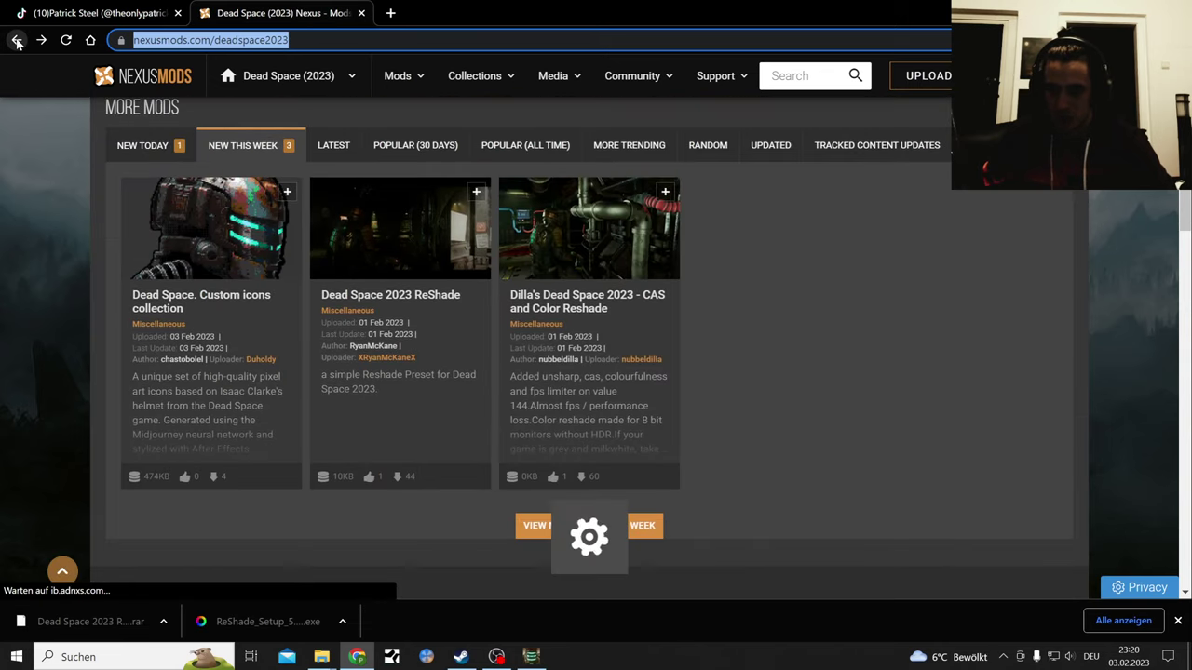
{"action": "left_click", "coordinate": [17, 40]}
{"action": "scroll", "coordinate": [721, 378], "scroll_direction": "down", "scroll_amount": 2}
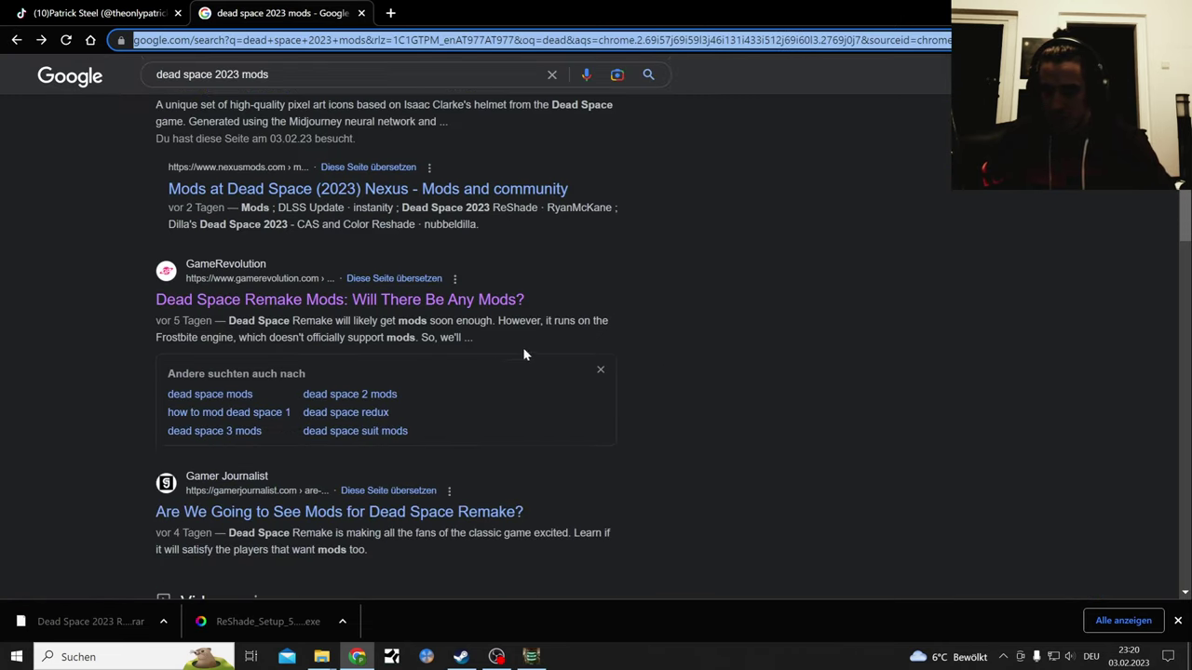
Open GameRevolution's article on Dead Space Remake mods and close the downloads bar
{"action": "left_click", "coordinate": [378, 298]}
{"action": "scroll", "coordinate": [58, 333], "scroll_direction": "down", "scroll_amount": 1}
{"action": "scroll", "coordinate": [59, 332], "scroll_direction": "down", "scroll_amount": 3}
{"action": "left_click", "coordinate": [1177, 621]}
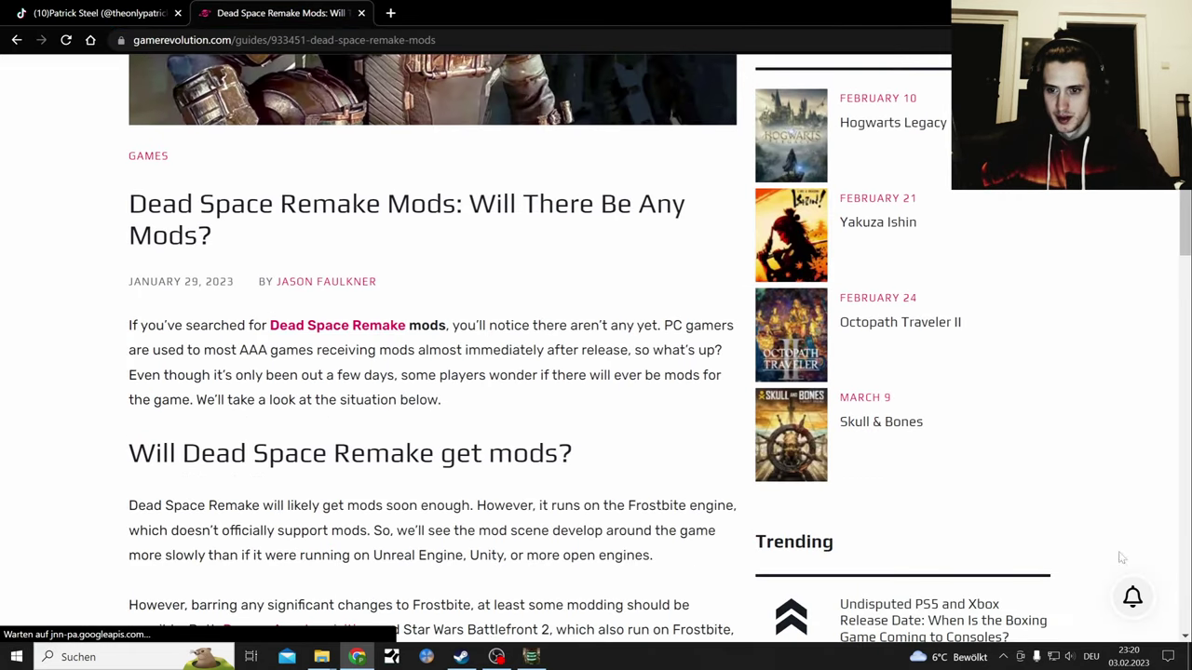
{"action": "scroll", "coordinate": [693, 430], "scroll_direction": "down", "scroll_amount": 2}
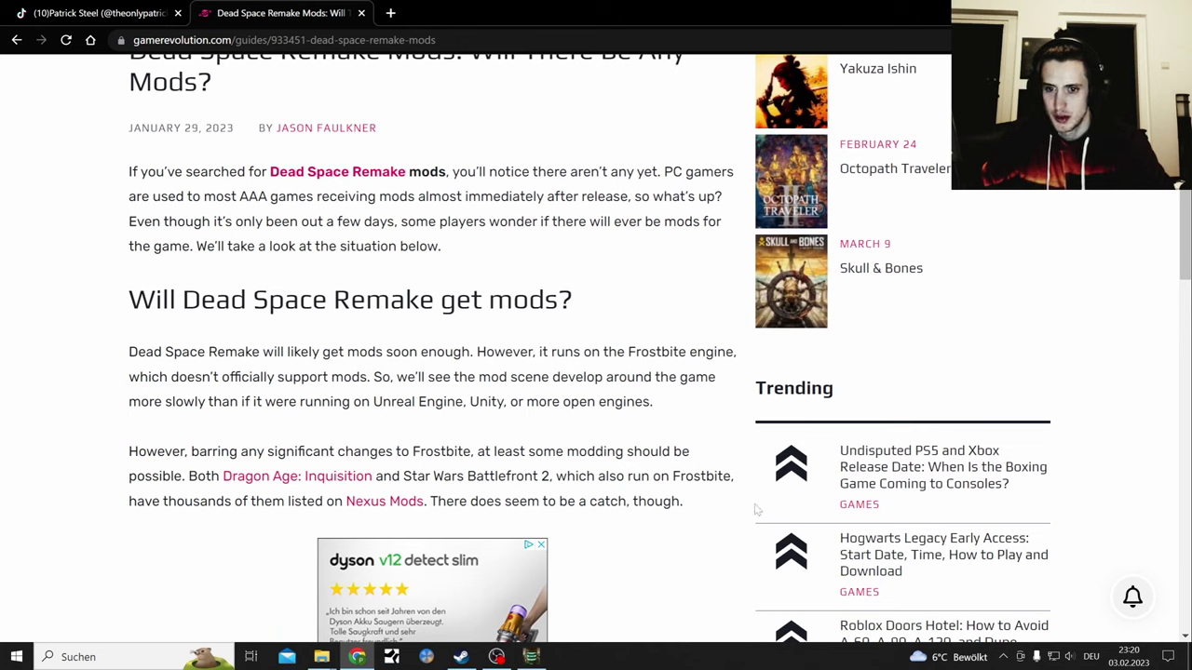
{"action": "scroll", "coordinate": [622, 479], "scroll_direction": "down", "scroll_amount": 1}
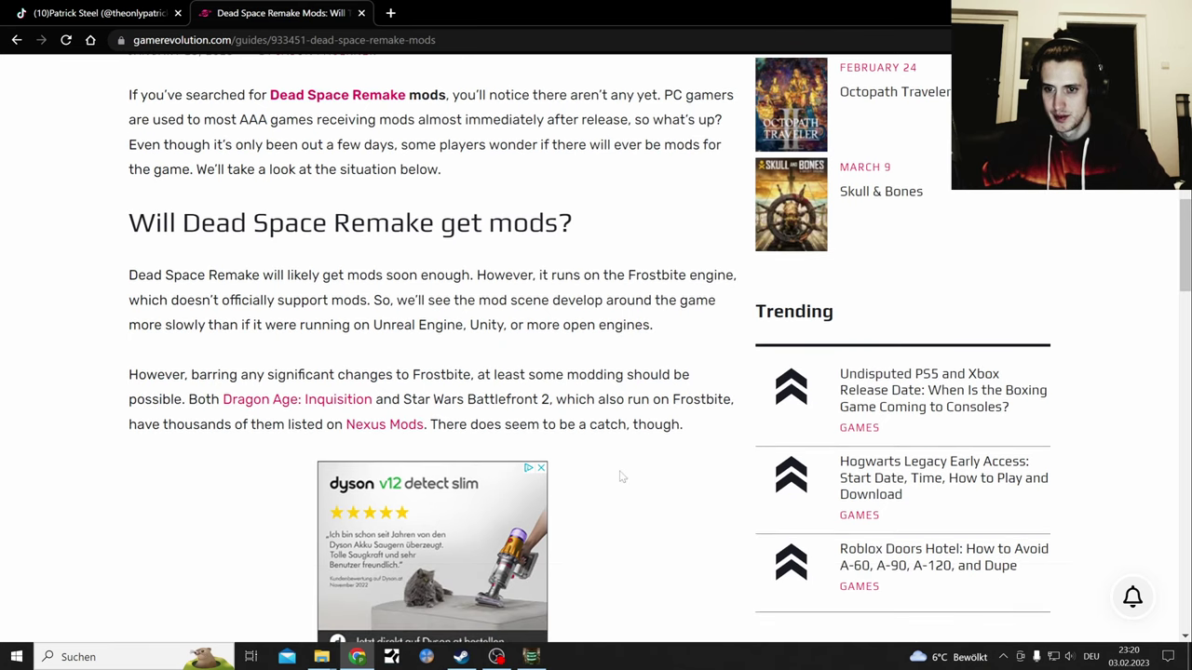
{"action": "scroll", "coordinate": [622, 477], "scroll_direction": "down", "scroll_amount": 2}
{"action": "scroll", "coordinate": [622, 477], "scroll_direction": "down", "scroll_amount": 3}
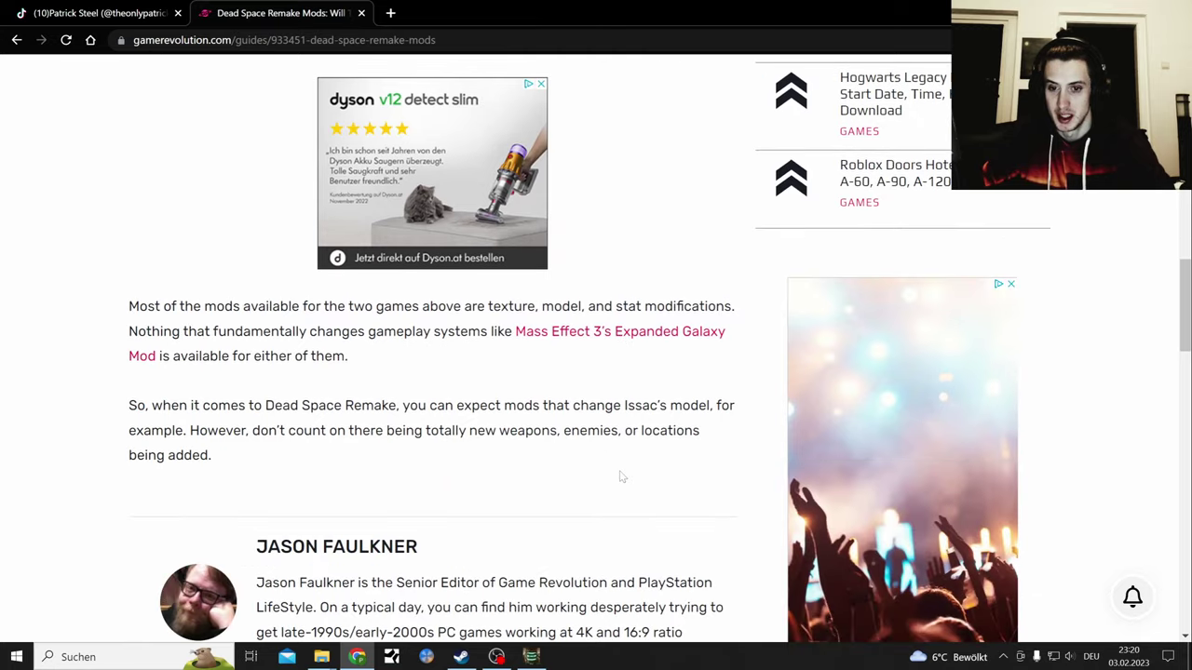
{"action": "scroll", "coordinate": [621, 476], "scroll_direction": "up", "scroll_amount": 2}
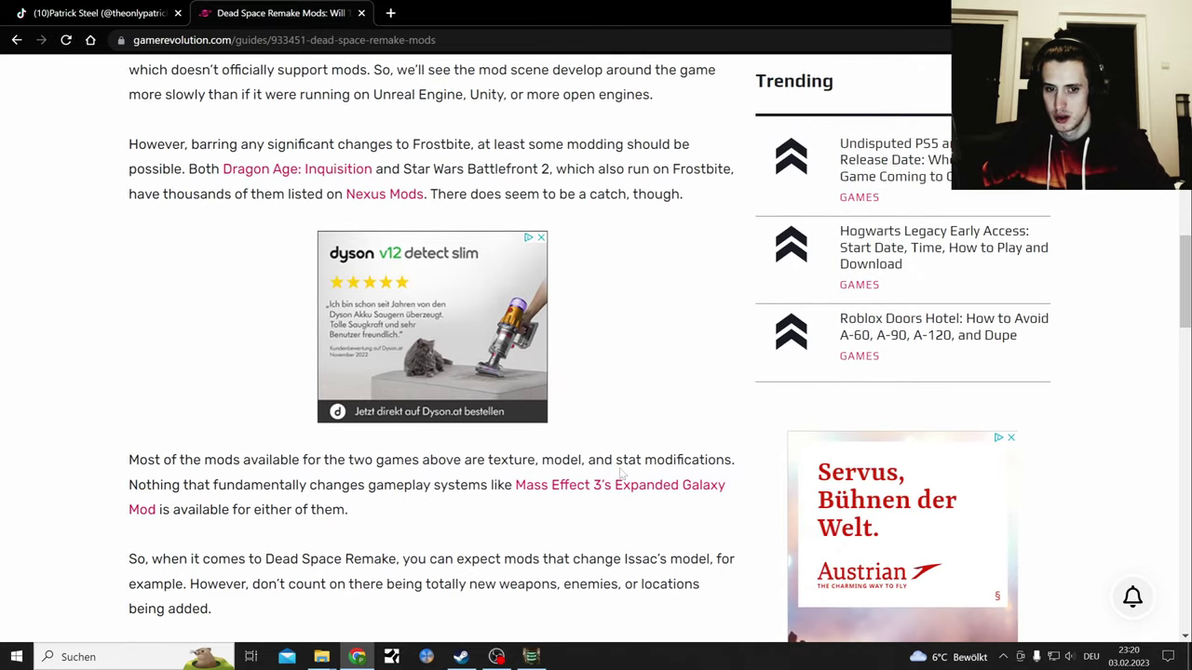
{"action": "scroll", "coordinate": [614, 464], "scroll_direction": "up", "scroll_amount": 2}
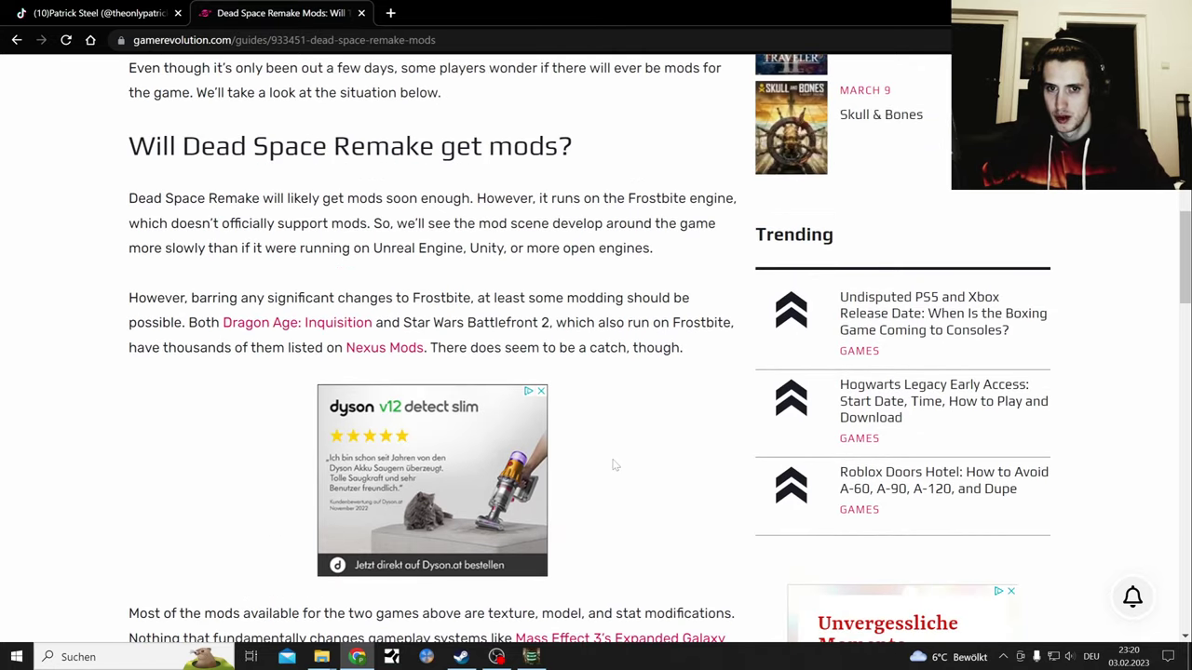
Show the three Dead Space (2023) mods under NEW THIS WEEK, then select the address bar
{"action": "left_click", "coordinate": [16, 40]}
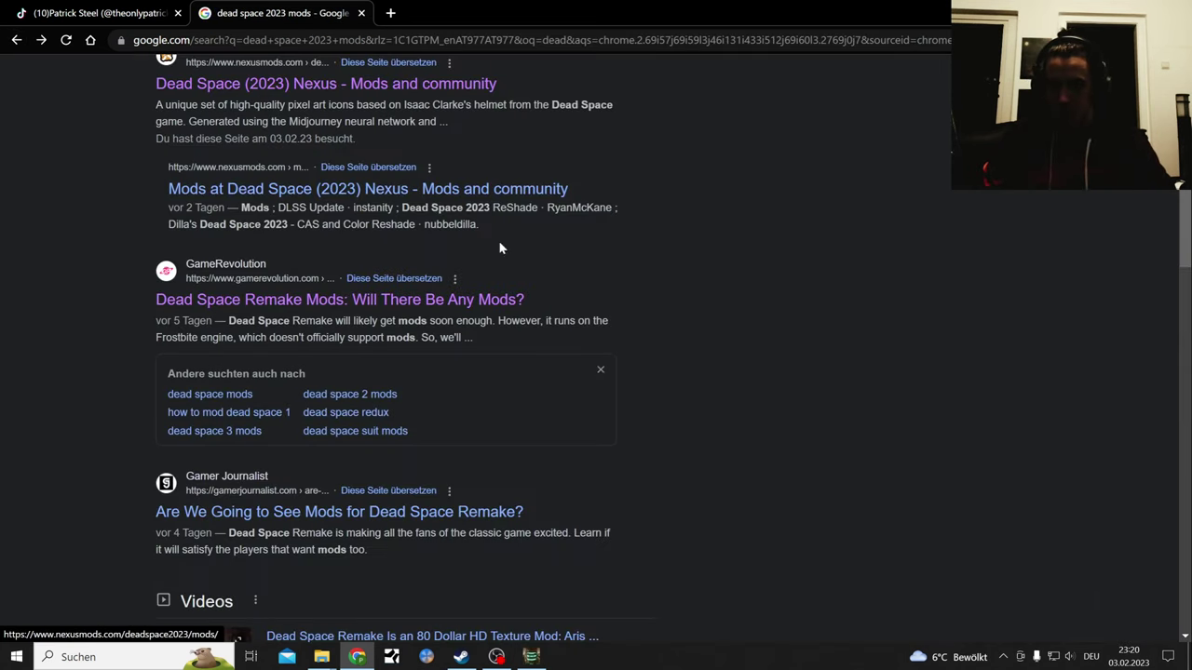
{"action": "scroll", "coordinate": [535, 251], "scroll_direction": "up", "scroll_amount": 1}
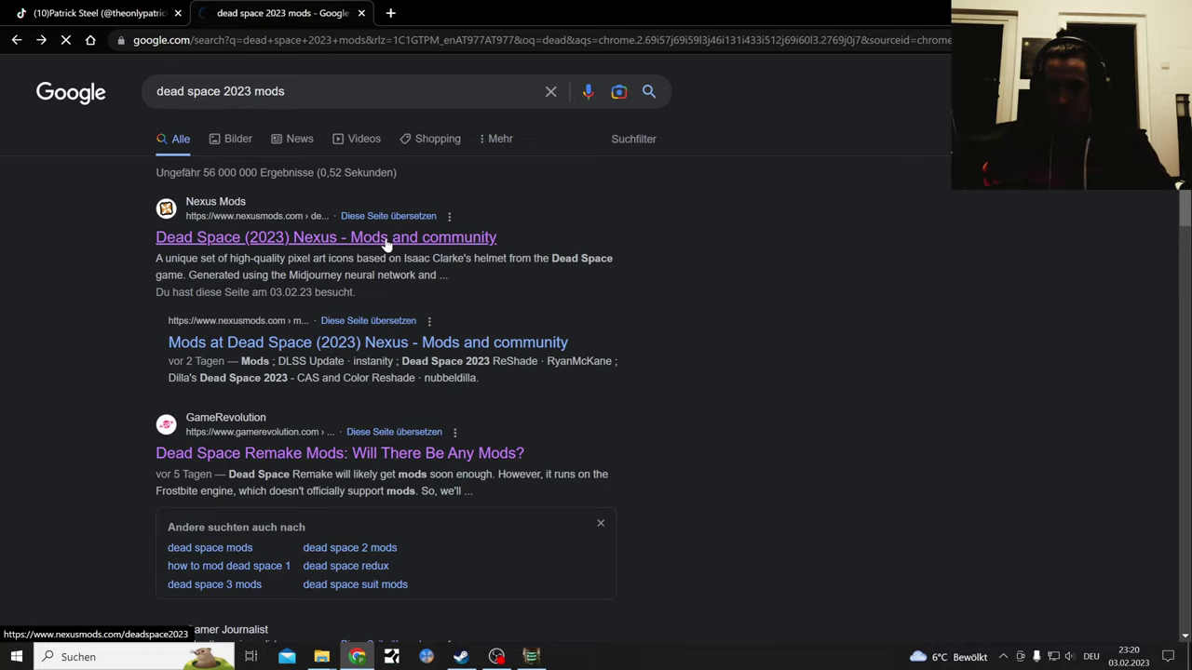
{"action": "scroll", "coordinate": [153, 248], "scroll_direction": "down", "scroll_amount": 4}
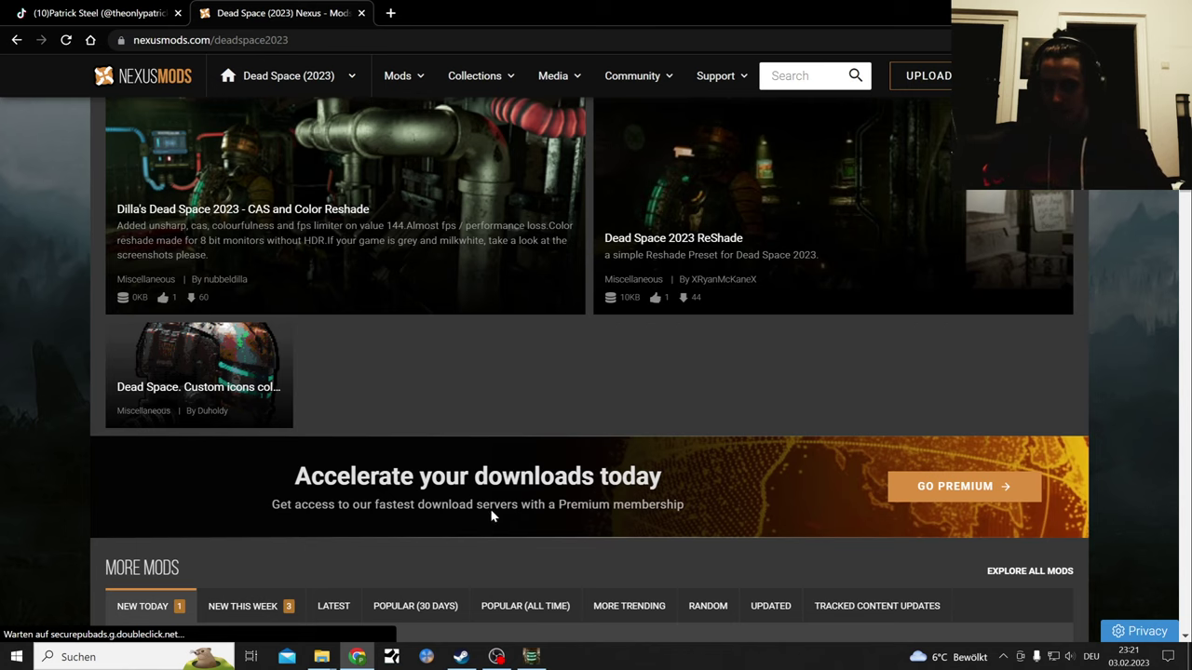
{"action": "scroll", "coordinate": [603, 504], "scroll_direction": "down", "scroll_amount": 4}
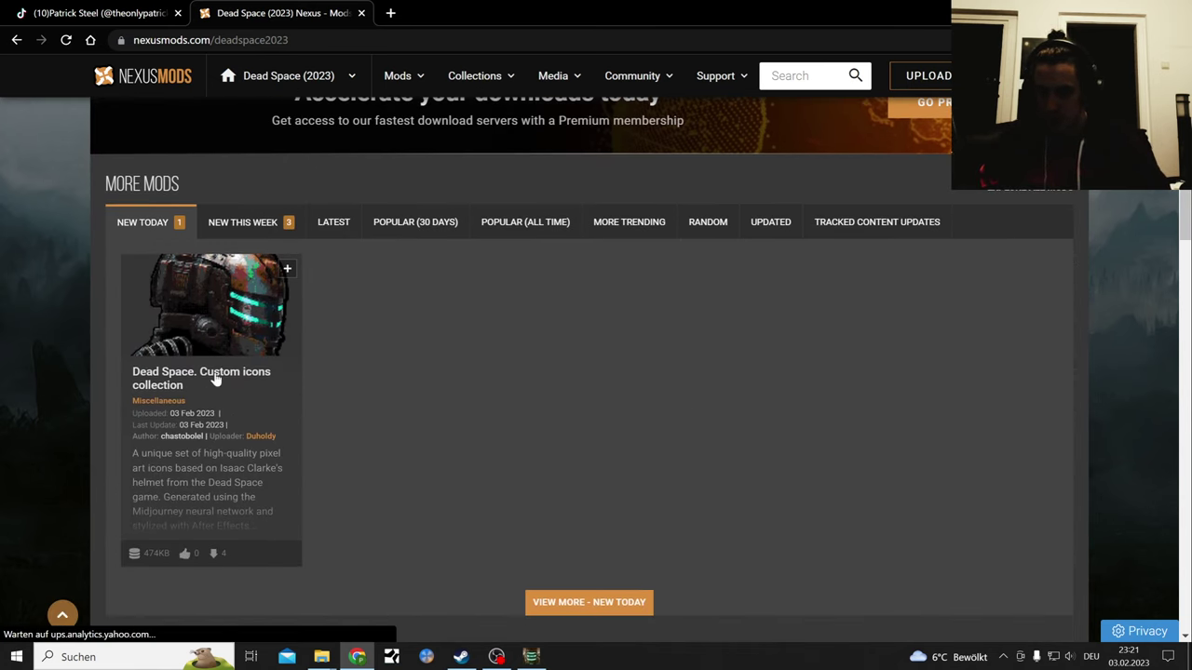
{"action": "left_click", "coordinate": [247, 221]}
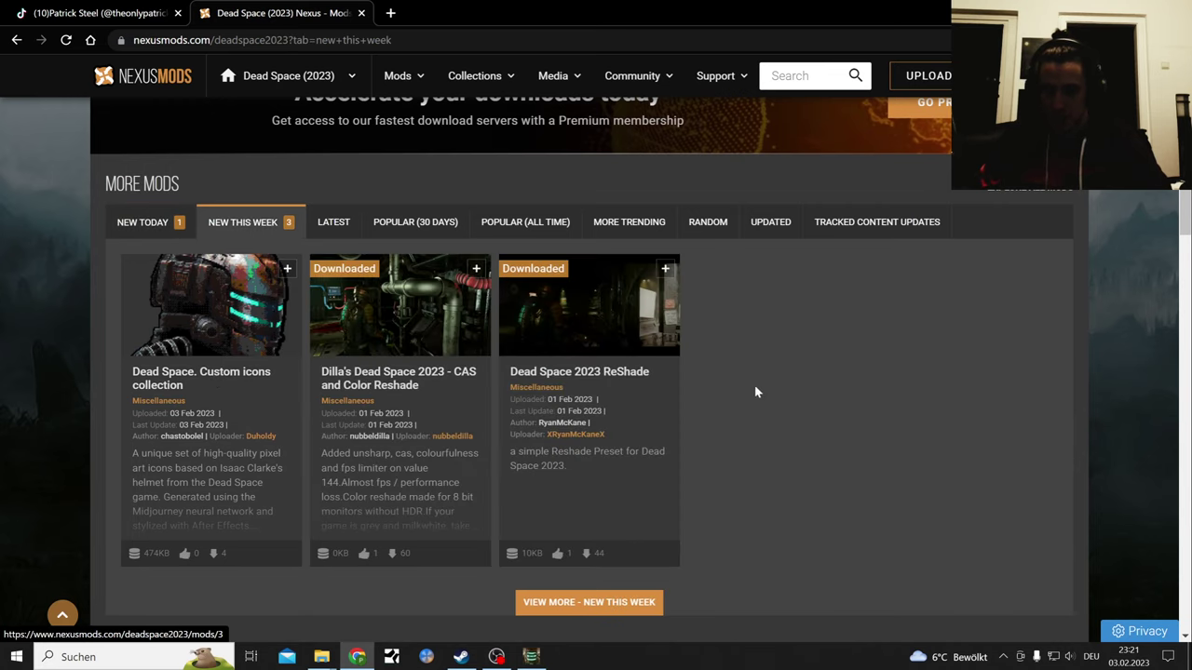
{"action": "scroll", "coordinate": [762, 363], "scroll_direction": "up", "scroll_amount": 4}
{"action": "scroll", "coordinate": [838, 372], "scroll_direction": "up", "scroll_amount": 3}
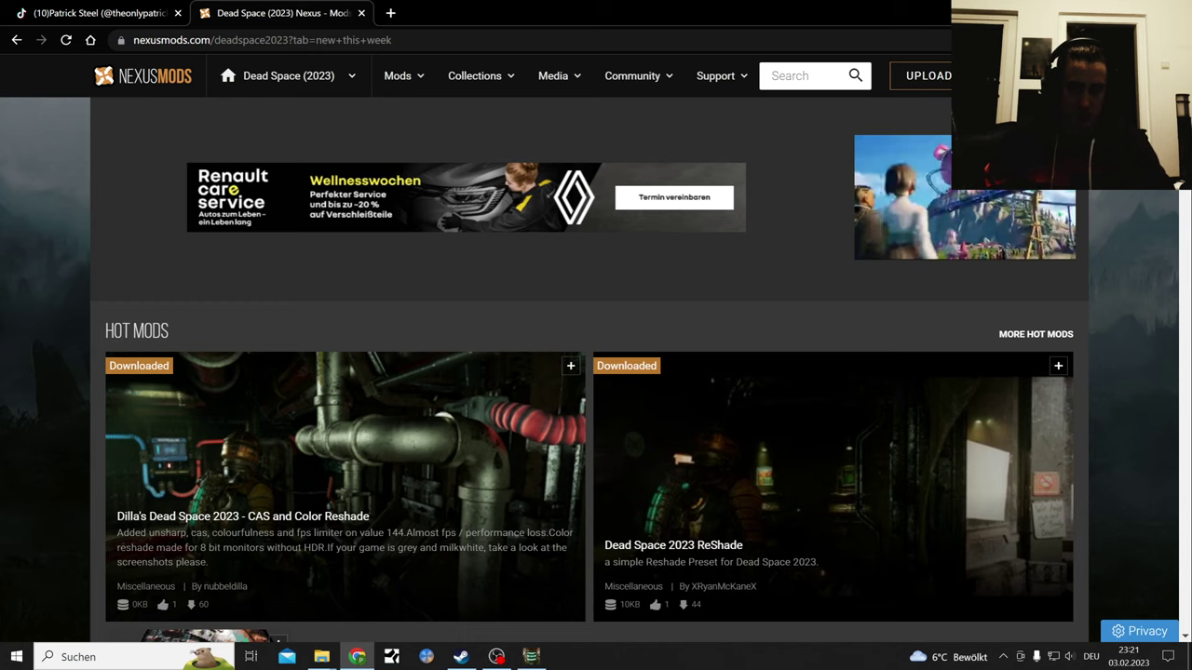
{"action": "scroll", "coordinate": [1141, 410], "scroll_direction": "down", "scroll_amount": 3}
{"action": "scroll", "coordinate": [1178, 186], "scroll_direction": "down", "scroll_amount": 3}
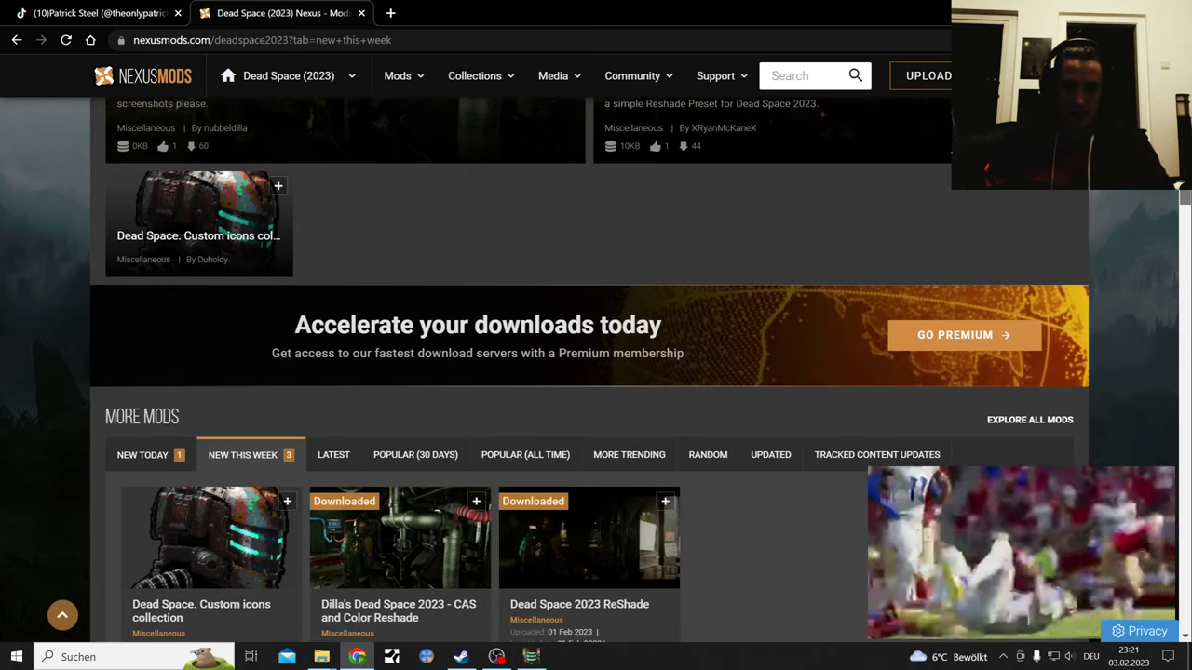
{"action": "scroll", "coordinate": [1177, 186], "scroll_direction": "up", "scroll_amount": 2}
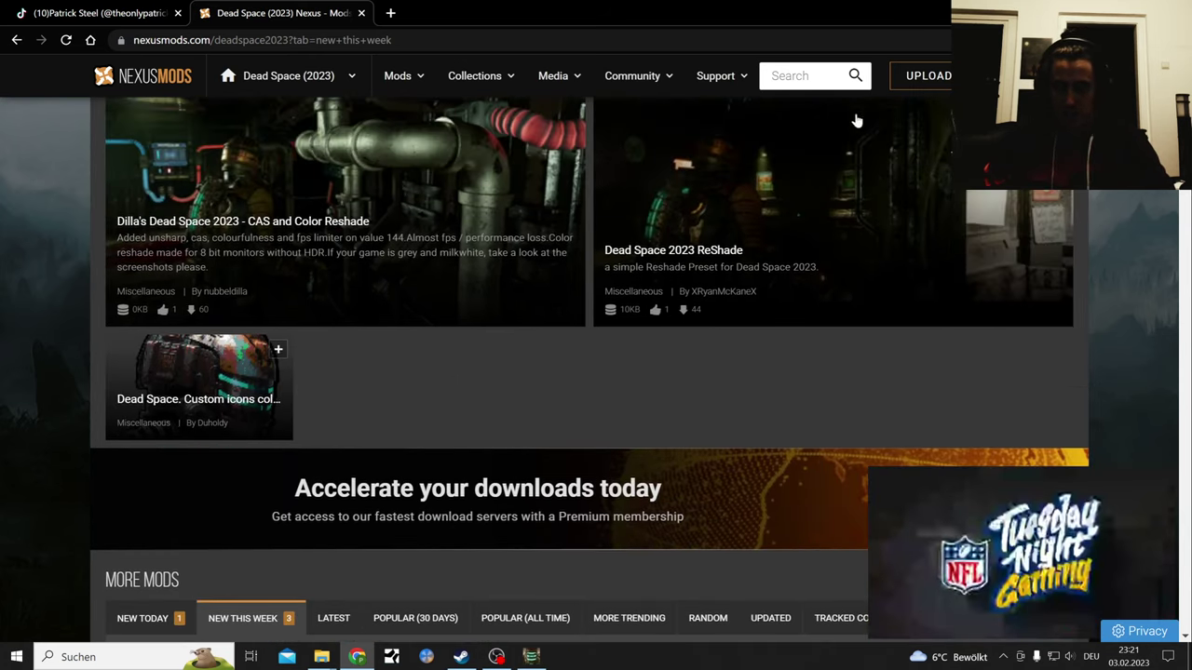
{"action": "left_click", "coordinate": [385, 40]}
{"action": "type", "text": "stray"}
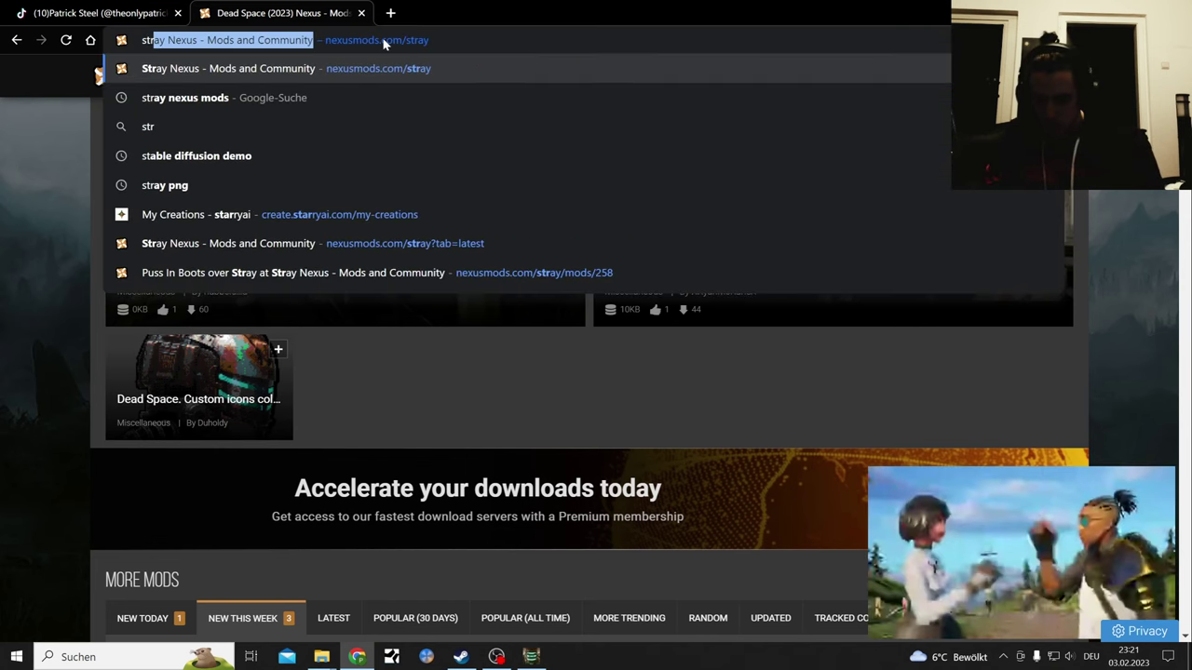
Go to Nexus Mods' Stray site, search '3d', and open the Real Depth 3D ReShade page
{"action": "left_click", "coordinate": [291, 68]}
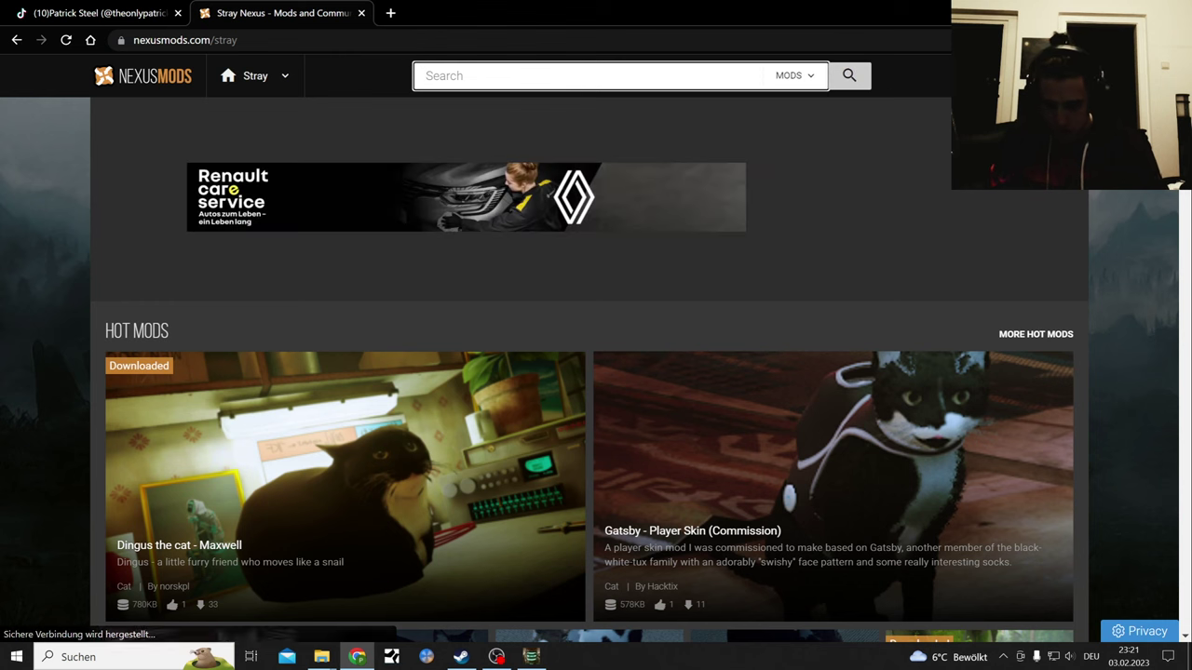
{"action": "type", "text": "3d"}
{"action": "key", "text": "Return"}
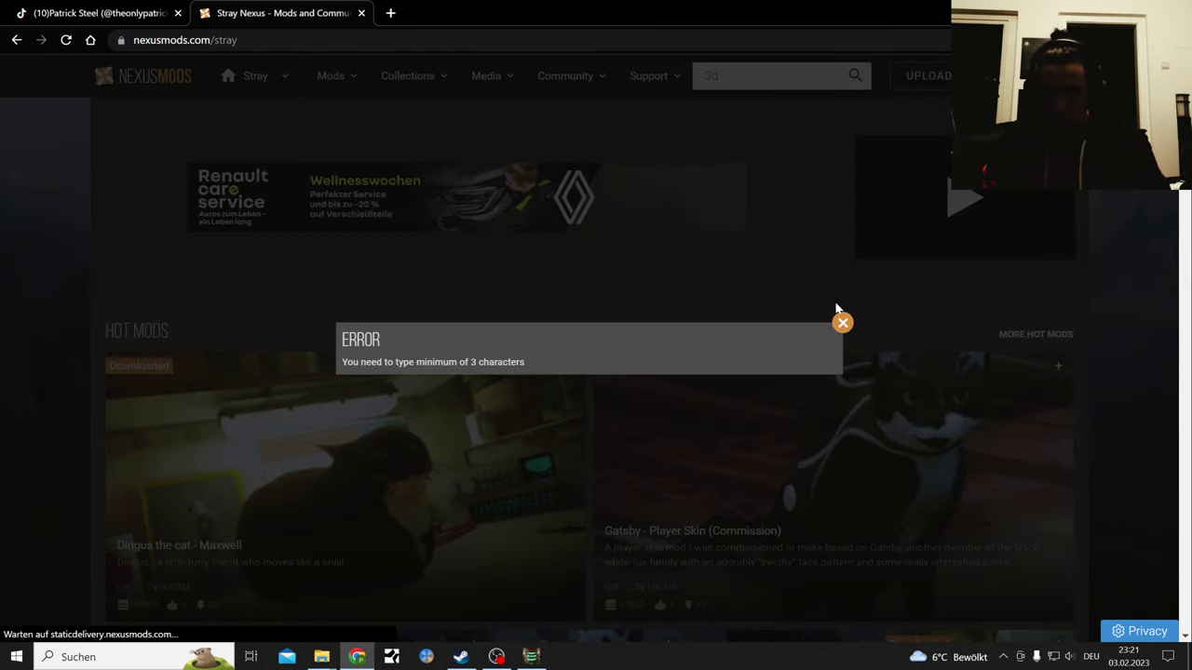
{"action": "left_click", "coordinate": [841, 321]}
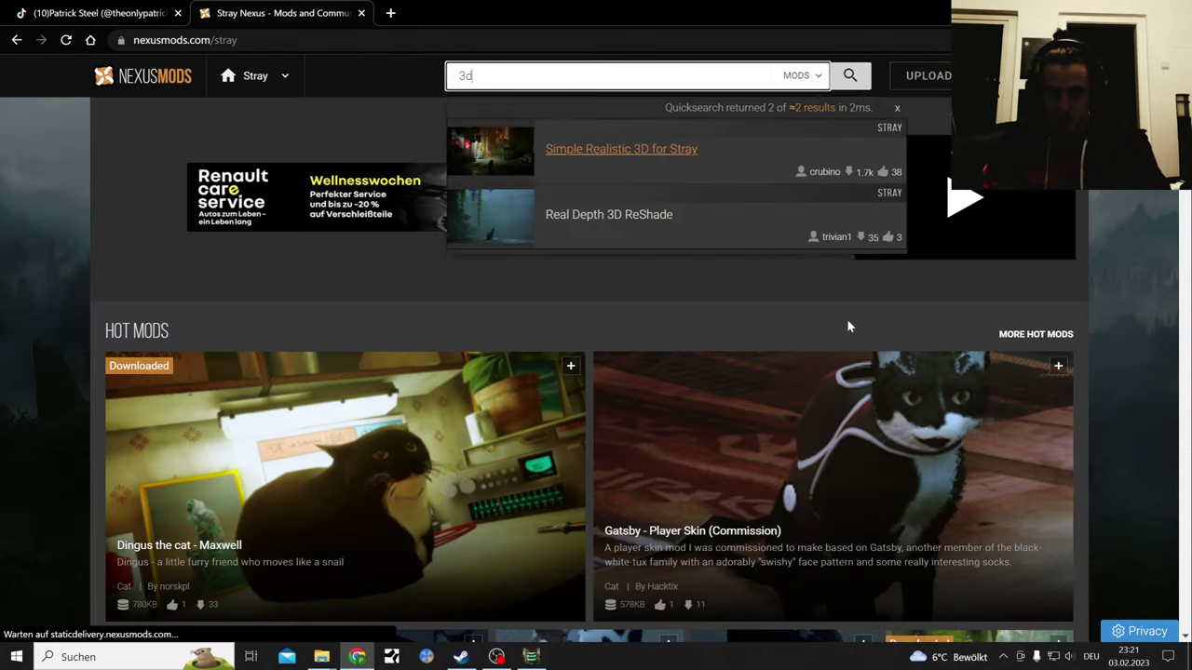
{"action": "left_click", "coordinate": [575, 214]}
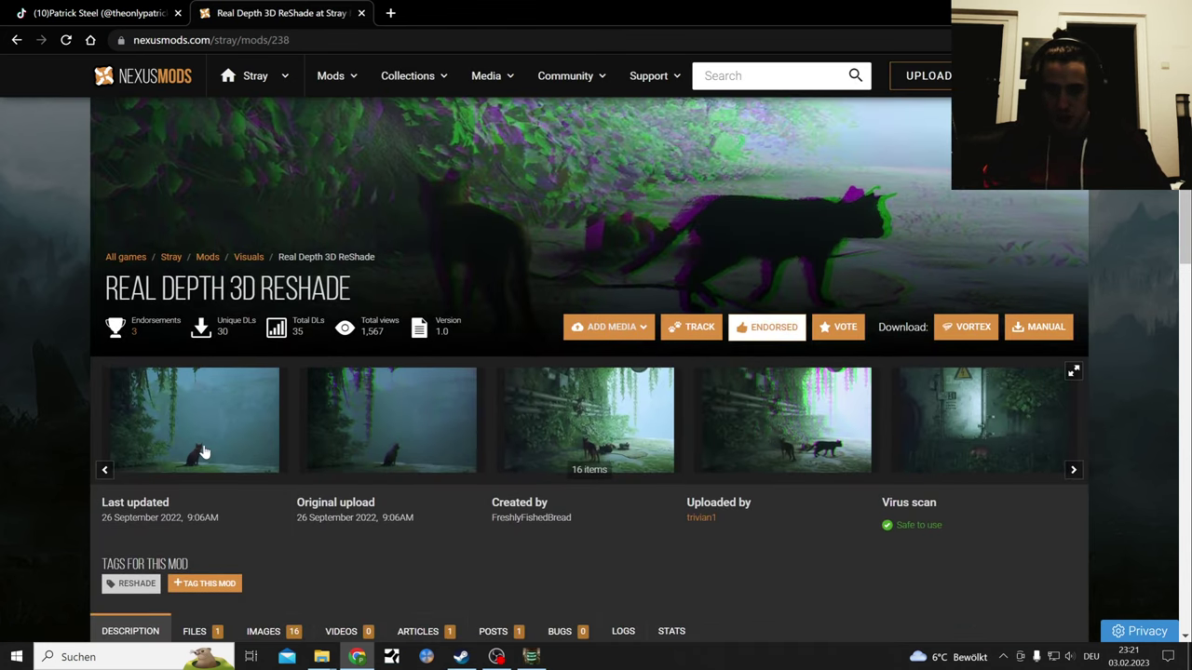
{"action": "scroll", "coordinate": [205, 453], "scroll_direction": "down", "scroll_amount": 3}
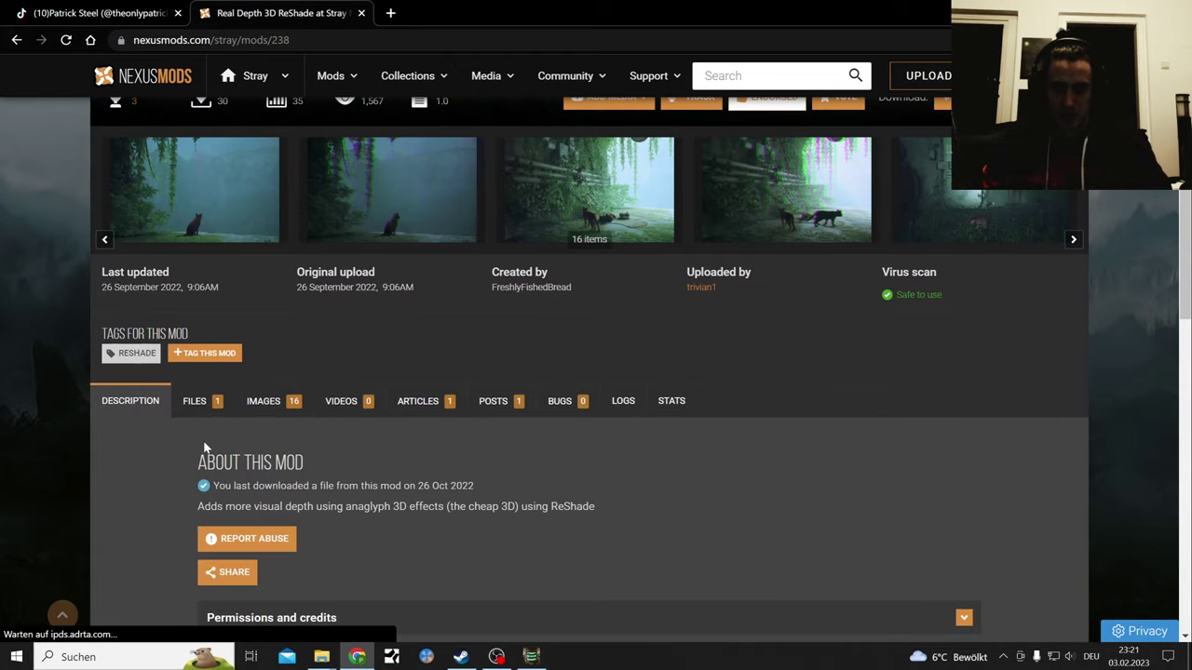
{"action": "scroll", "coordinate": [203, 436], "scroll_direction": "down", "scroll_amount": 3}
{"action": "scroll", "coordinate": [203, 436], "scroll_direction": "down", "scroll_amount": 2}
{"action": "scroll", "coordinate": [203, 435], "scroll_direction": "up", "scroll_amount": 8}
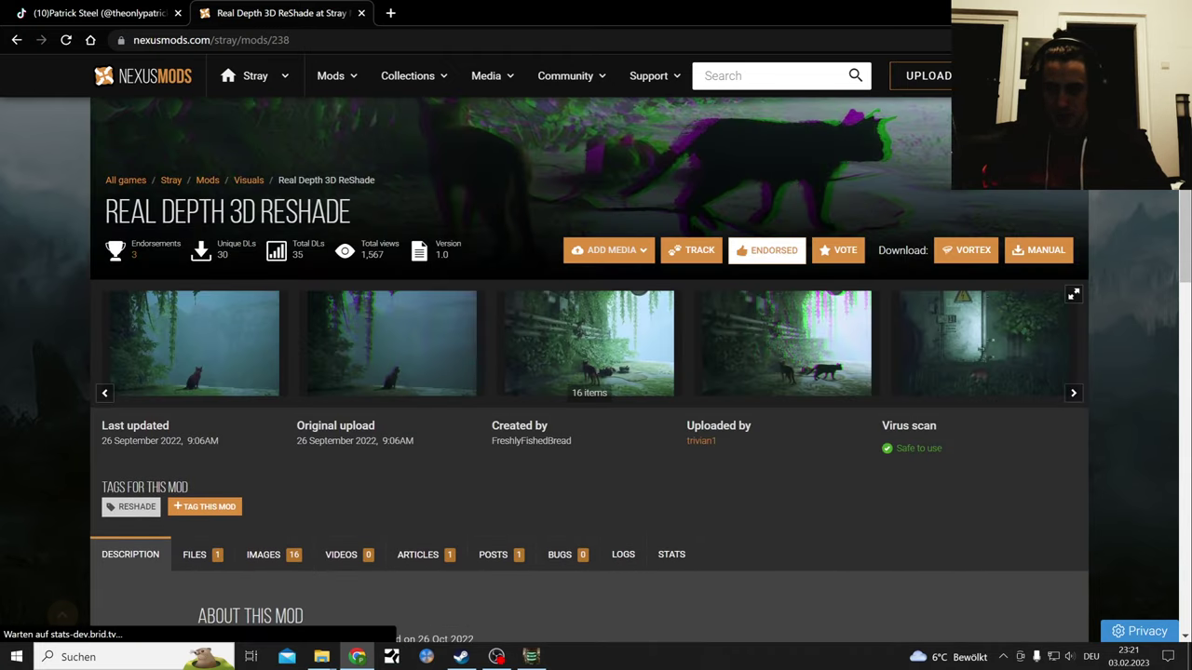
{"action": "scroll", "coordinate": [204, 445], "scroll_direction": "down", "scroll_amount": 2}
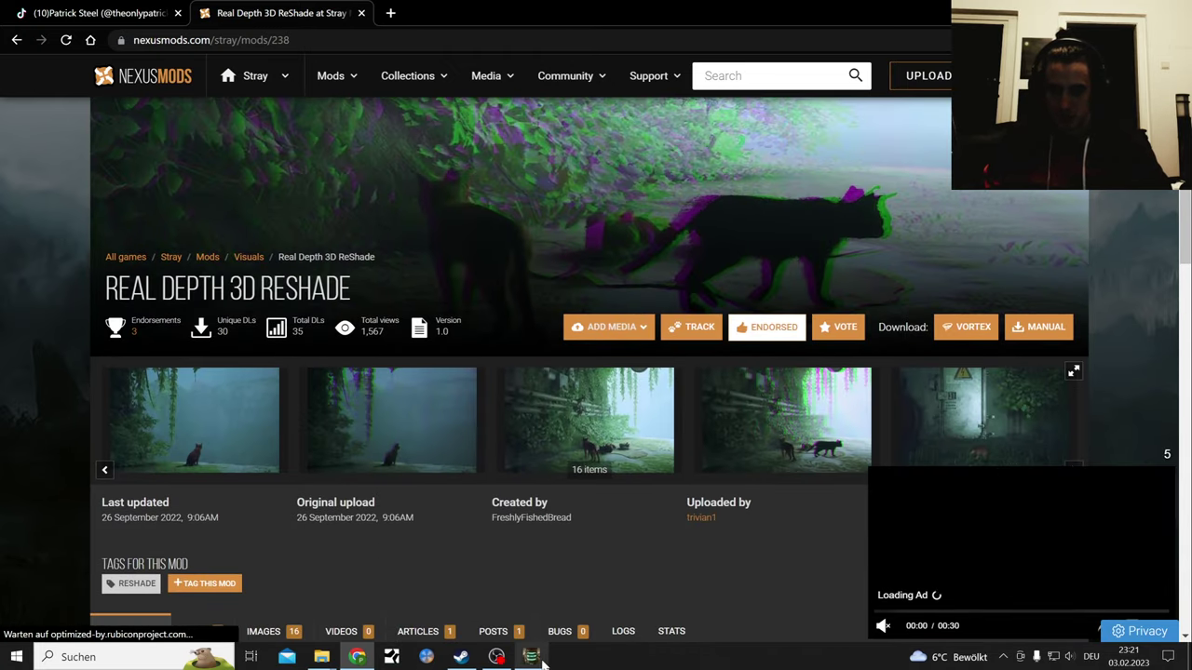
{"action": "mouse_move", "coordinate": [460, 657]}
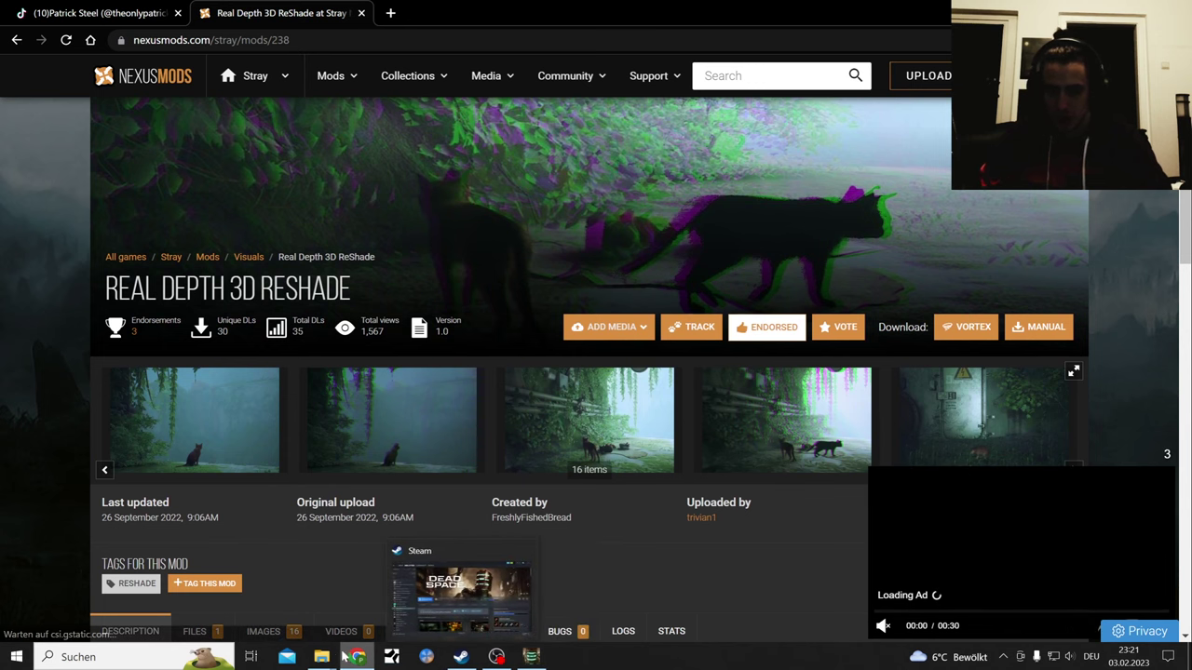
Switch between the reshade-shaders and Dead Space (2023) folders to compare the 5.4.2 and 5.6.0 installers
{"action": "left_click", "coordinate": [149, 552]}
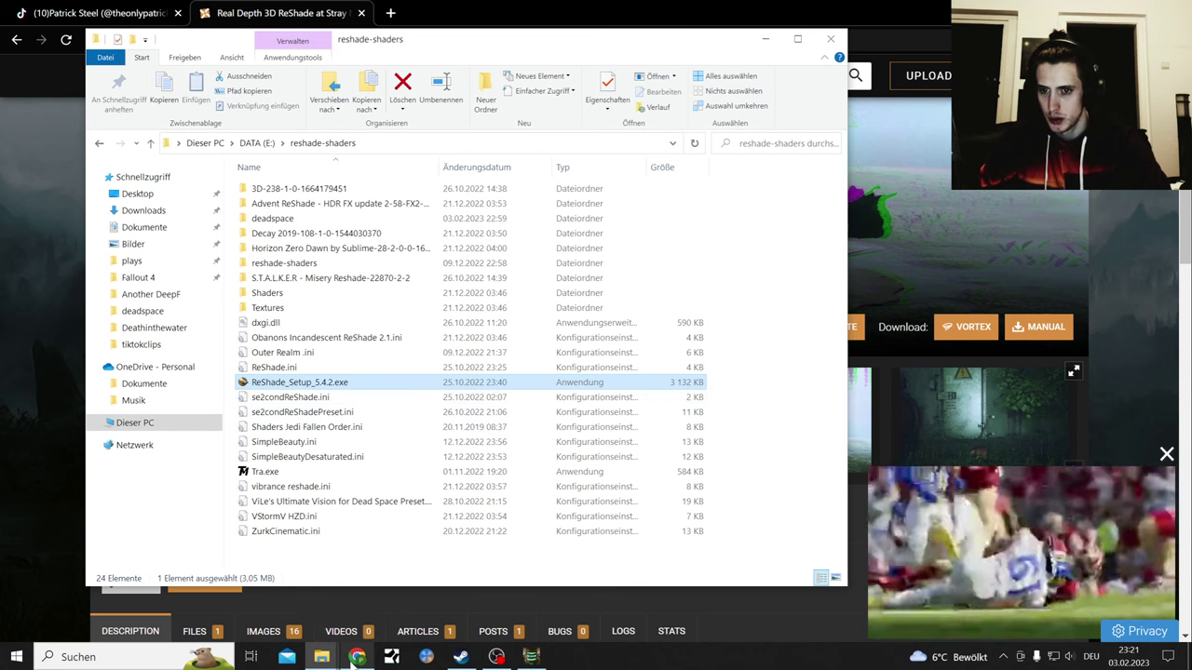
{"action": "left_click", "coordinate": [322, 657]}
{"action": "mouse_move", "coordinate": [321, 657]}
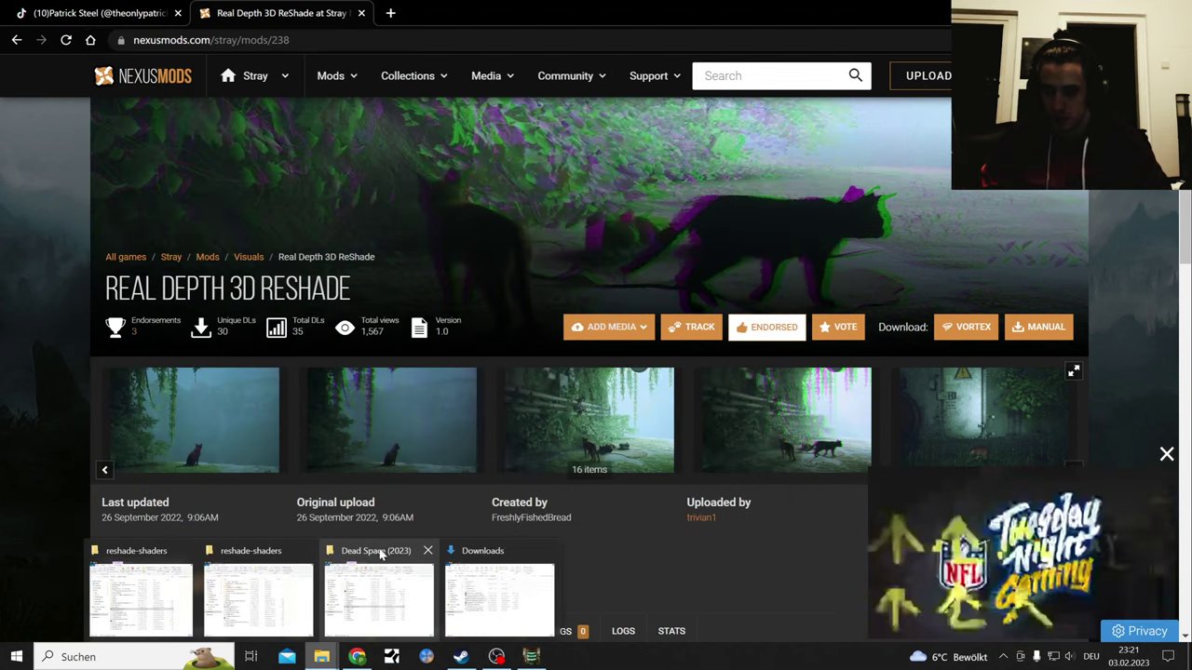
{"action": "left_click", "coordinate": [373, 586]}
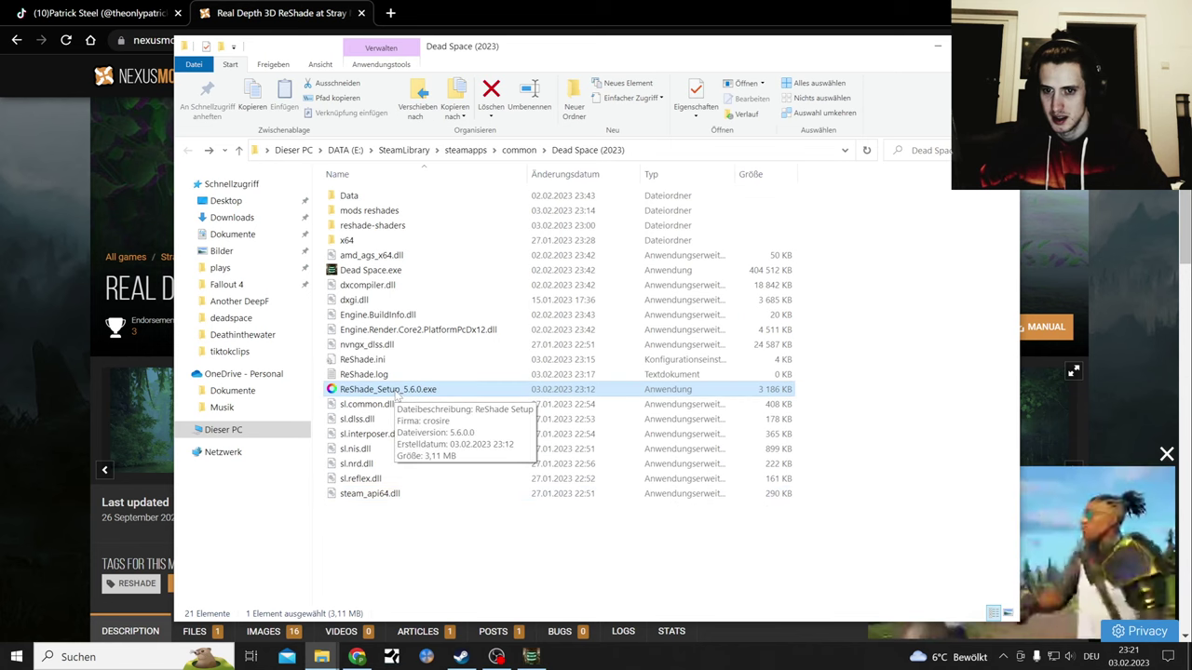
{"action": "left_click", "coordinate": [322, 657]}
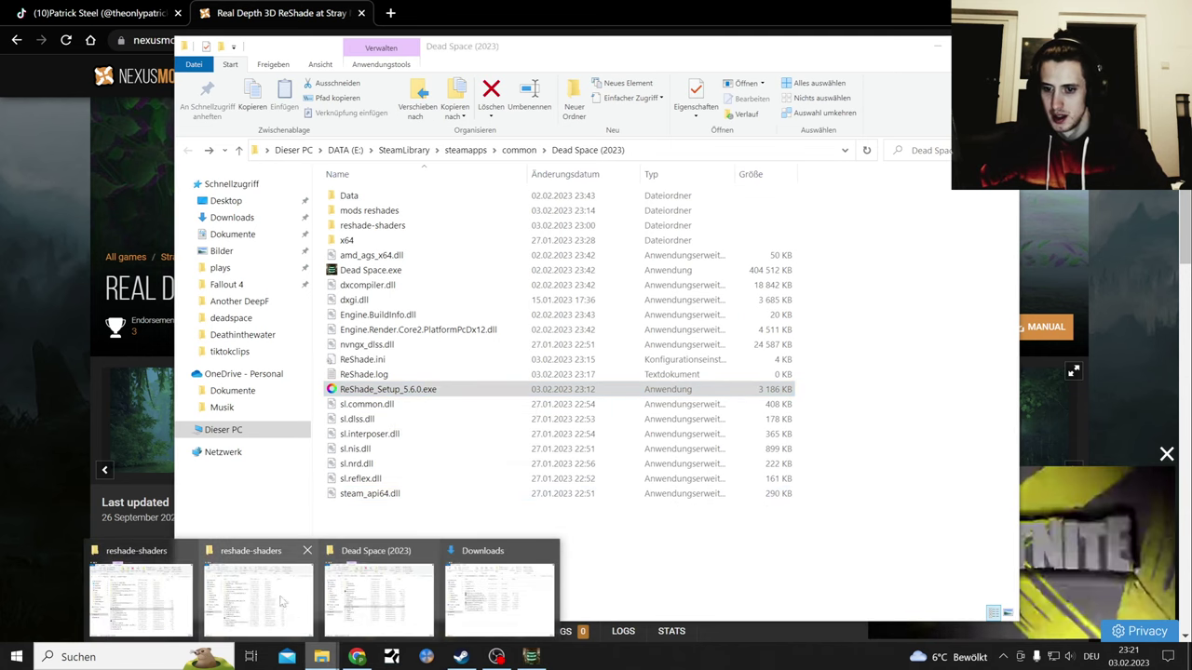
{"action": "left_click", "coordinate": [135, 582]}
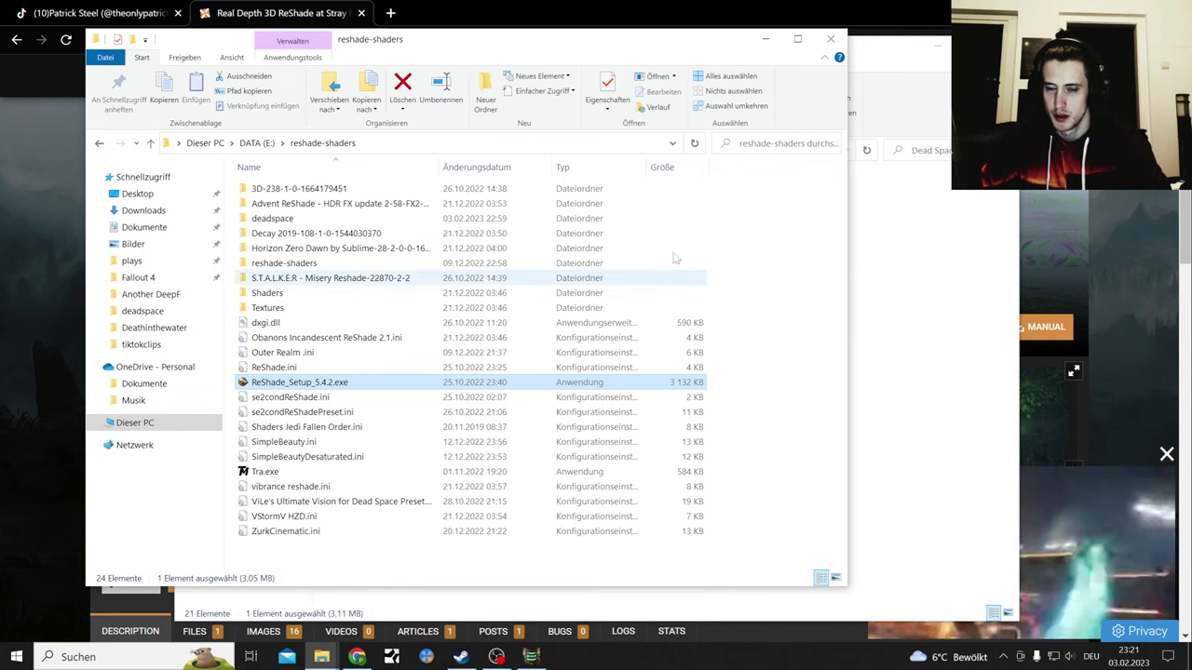
Close both folder windows, dismiss the video ad, and bring OBS Studio forward
{"action": "left_click", "coordinate": [826, 39]}
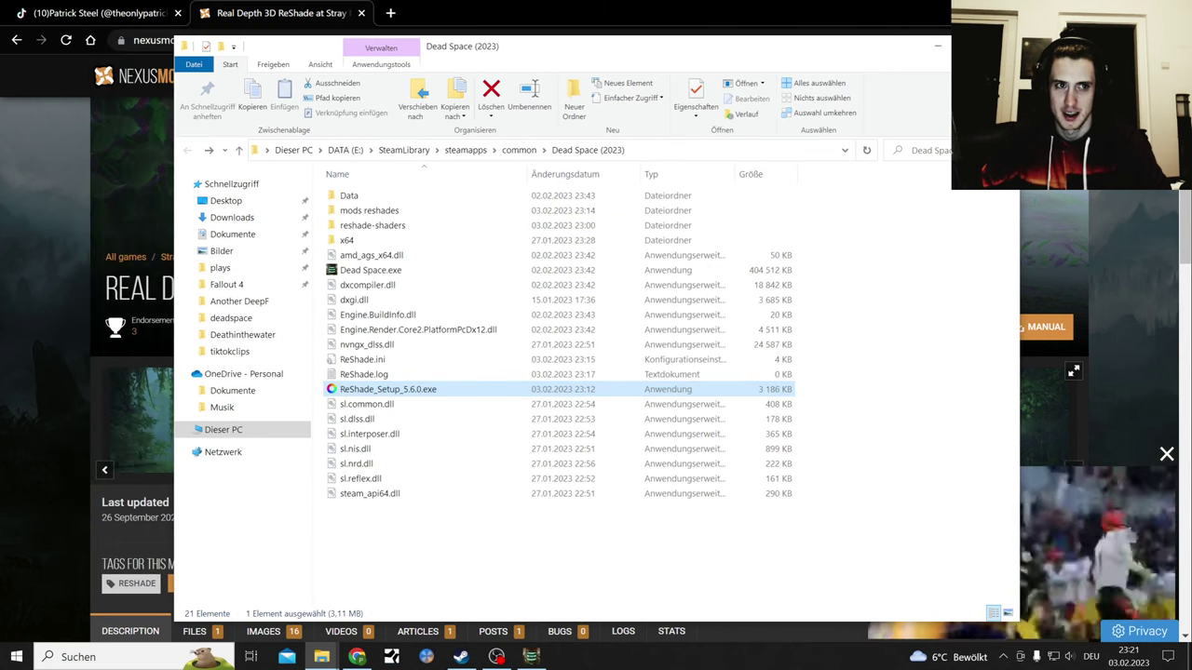
{"action": "left_click", "coordinate": [936, 46]}
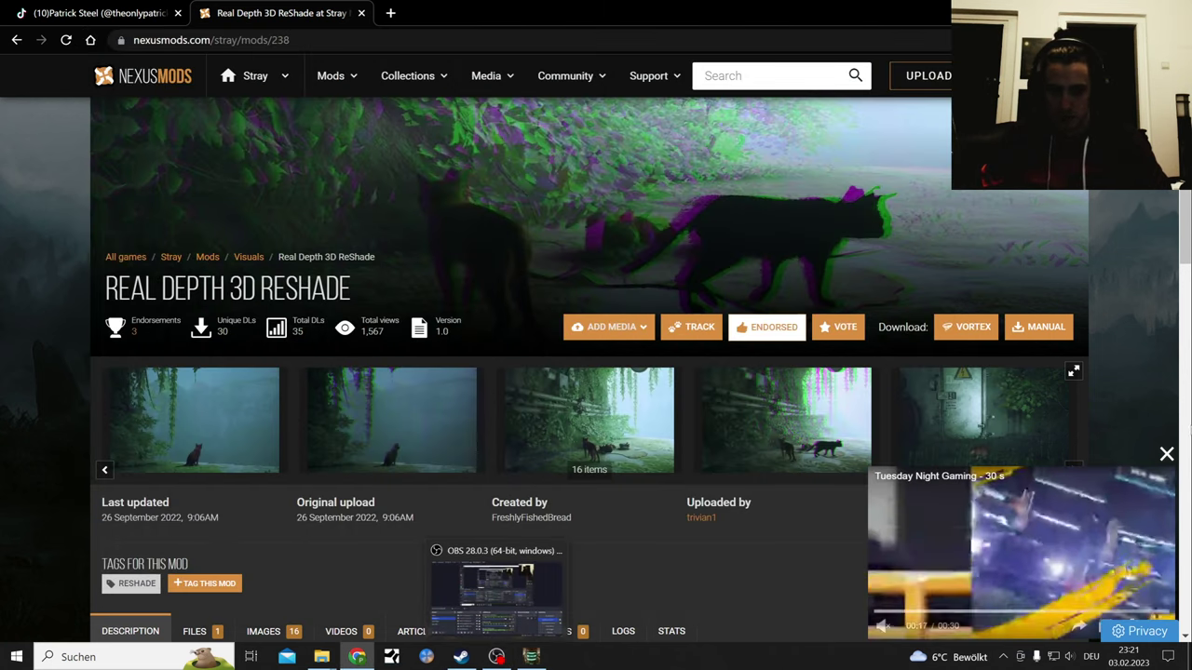
{"action": "left_click", "coordinate": [1166, 455]}
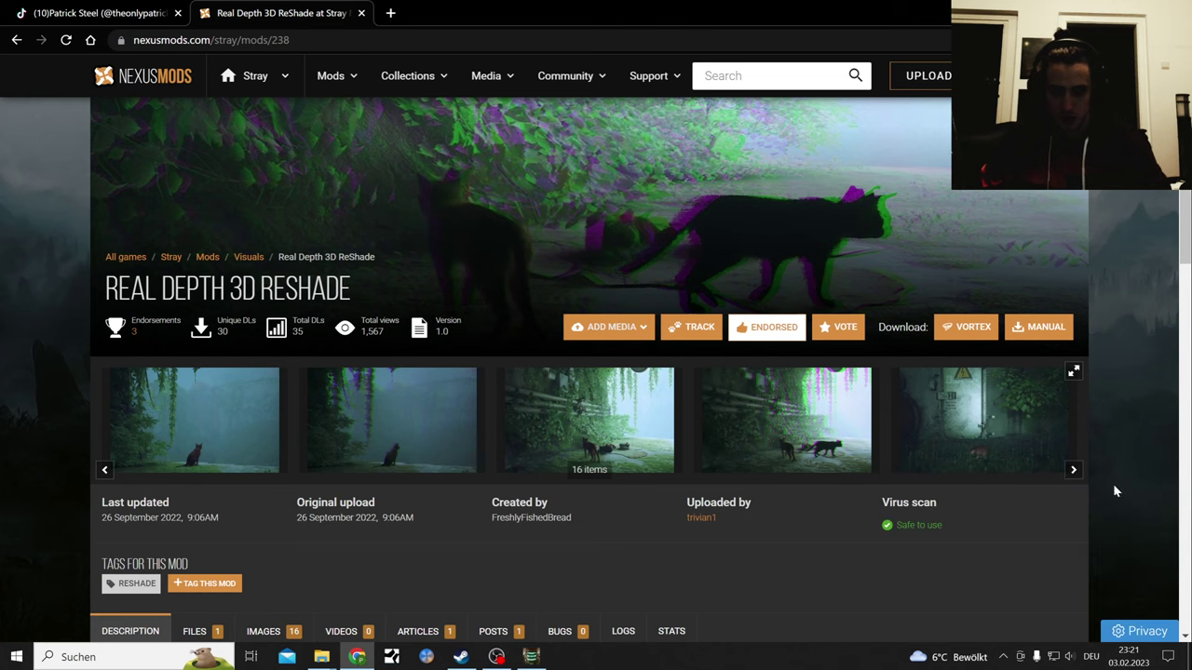
{"action": "left_click", "coordinate": [496, 657]}
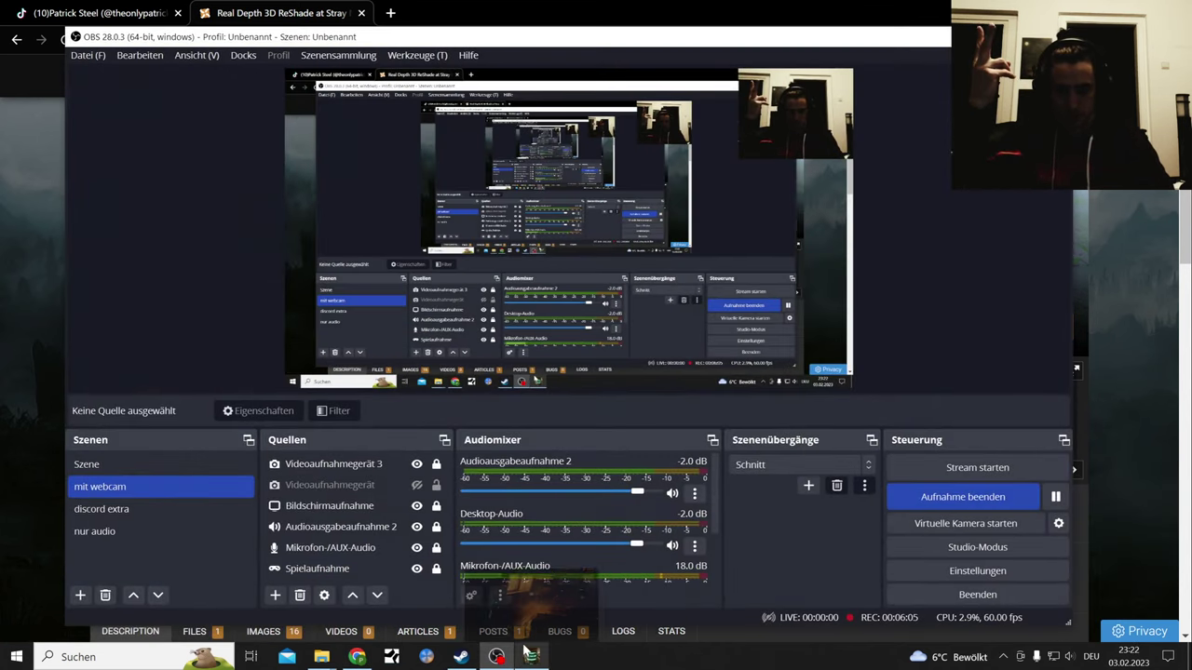